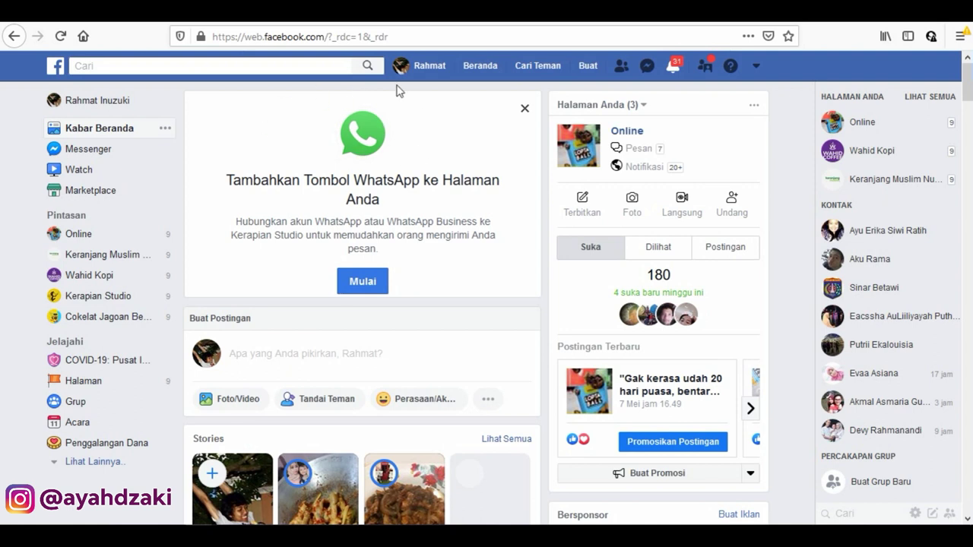
- Dismiss the WhatsApp suggestion and open the Bisnis atau Merek form for creating a new Halaman
left_click(524, 108)
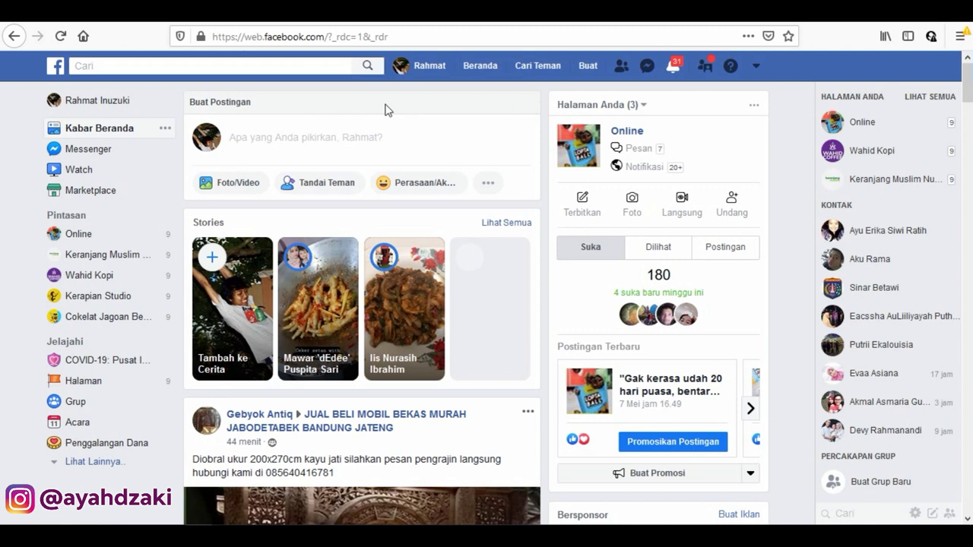
left_click(756, 67)
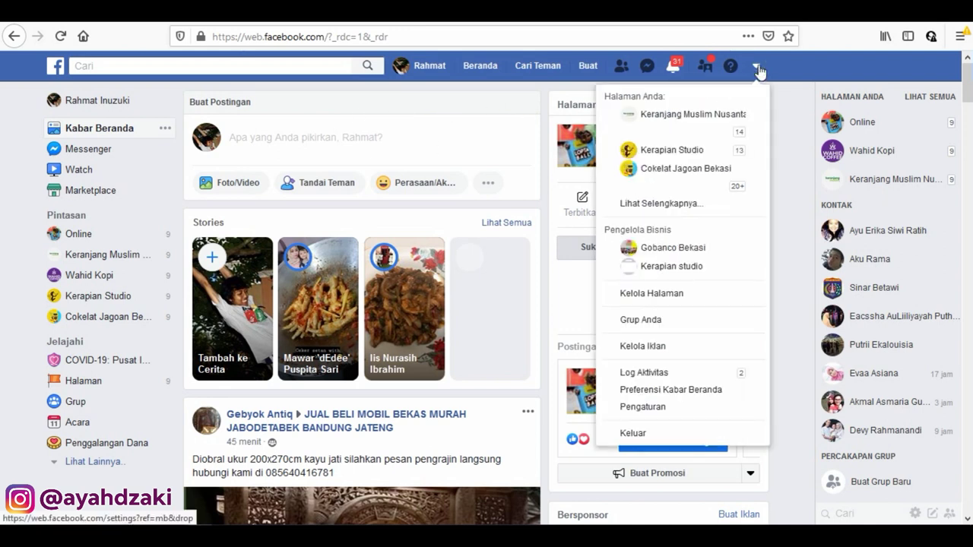
left_click(688, 296)
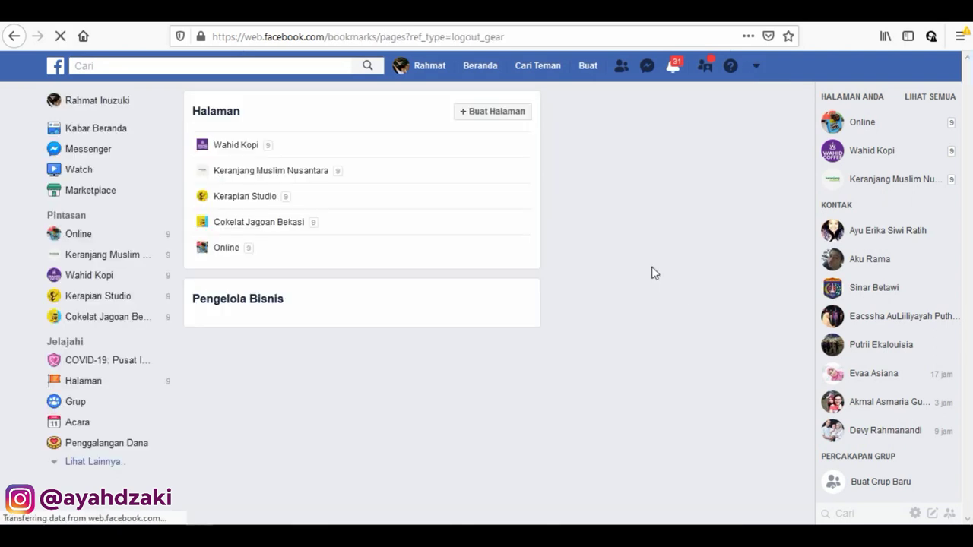
left_click(478, 112)
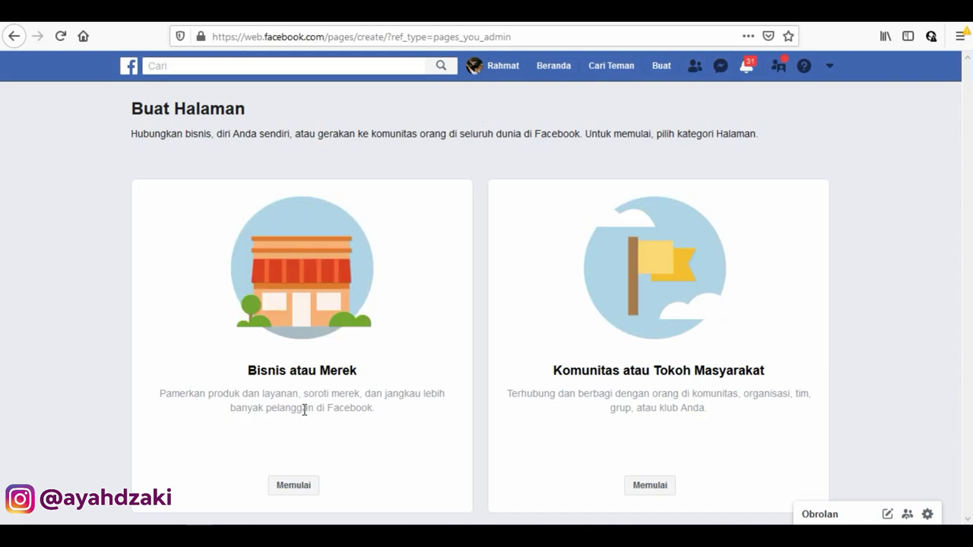
left_click(294, 485)
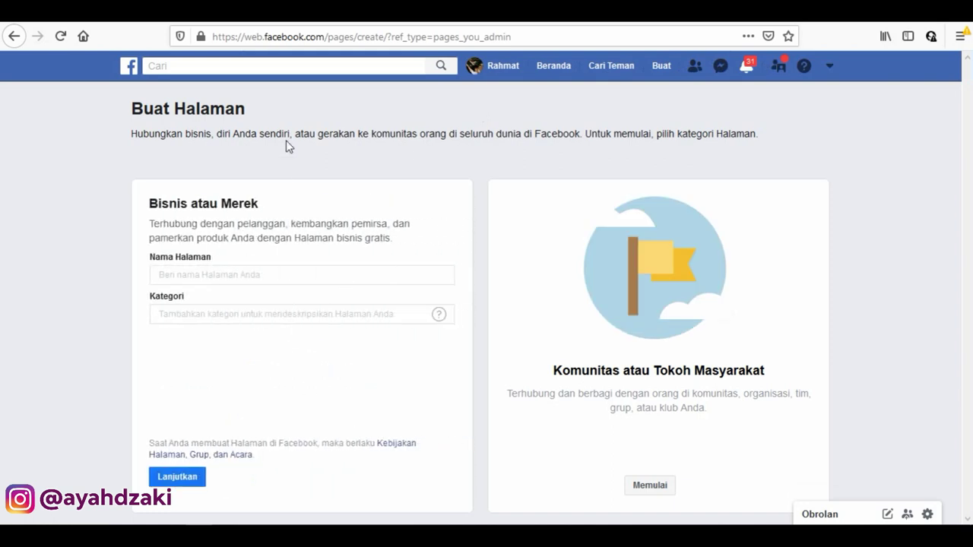
- Go to Pengelola Iklan and open the ad account's payment settings from its billing page in a separate tab
left_click(830, 66)
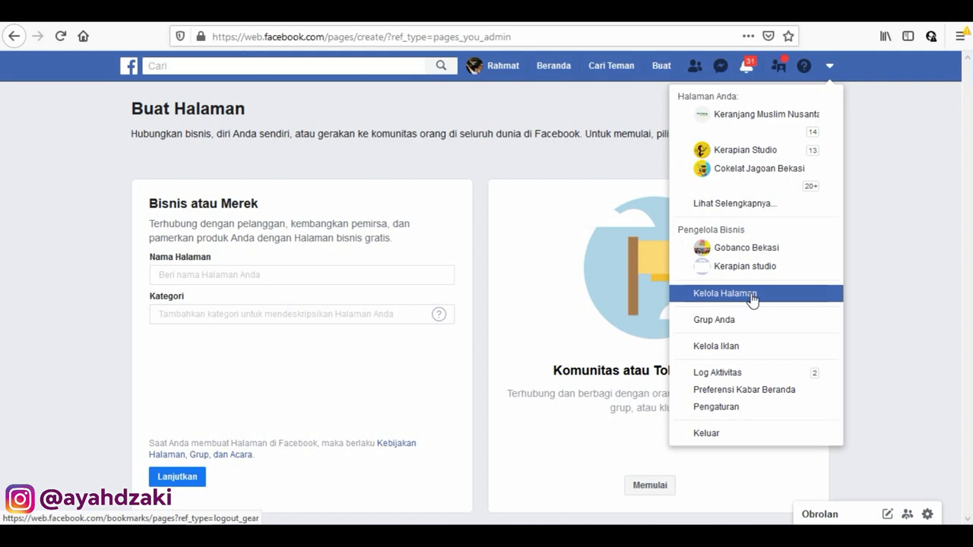
left_click(742, 350)
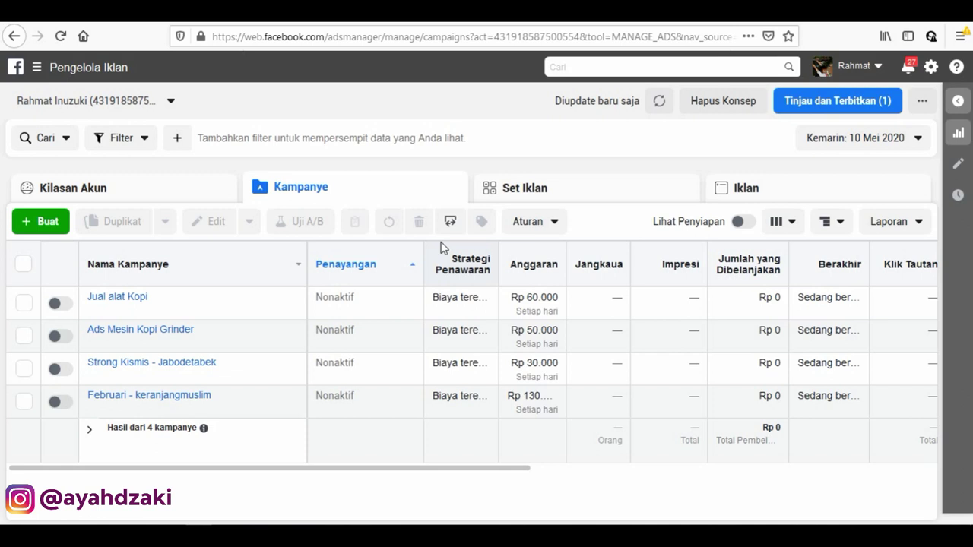
left_click(36, 70)
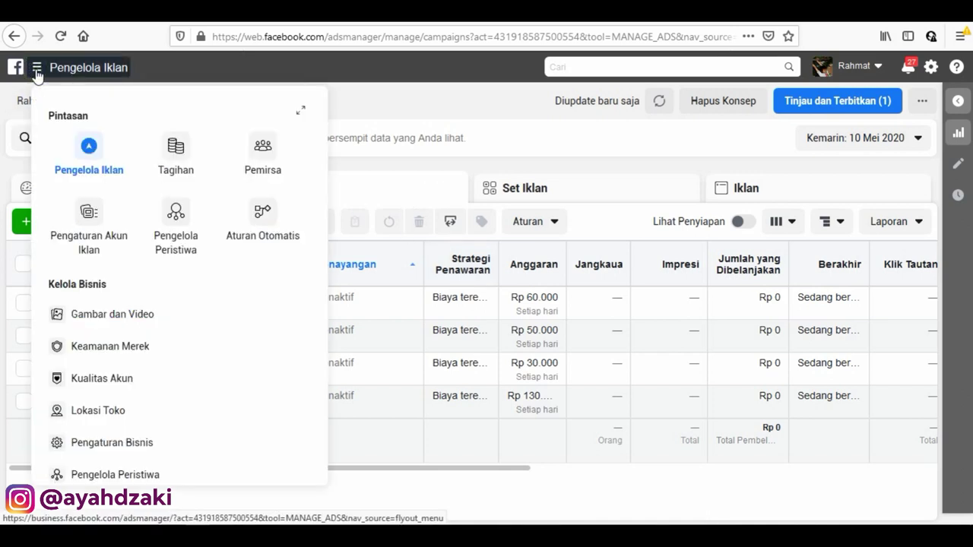
right_click(187, 152)
left_click(217, 159)
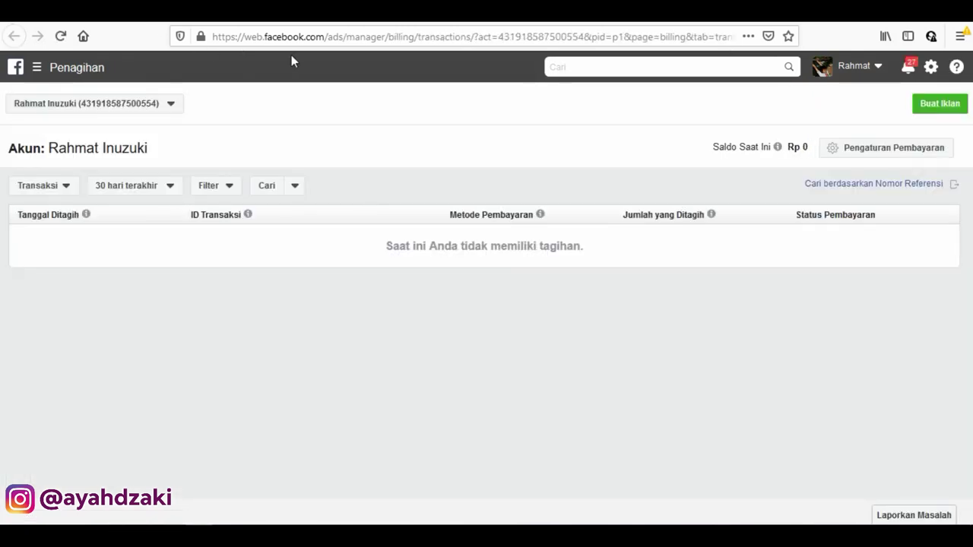
left_click(848, 152)
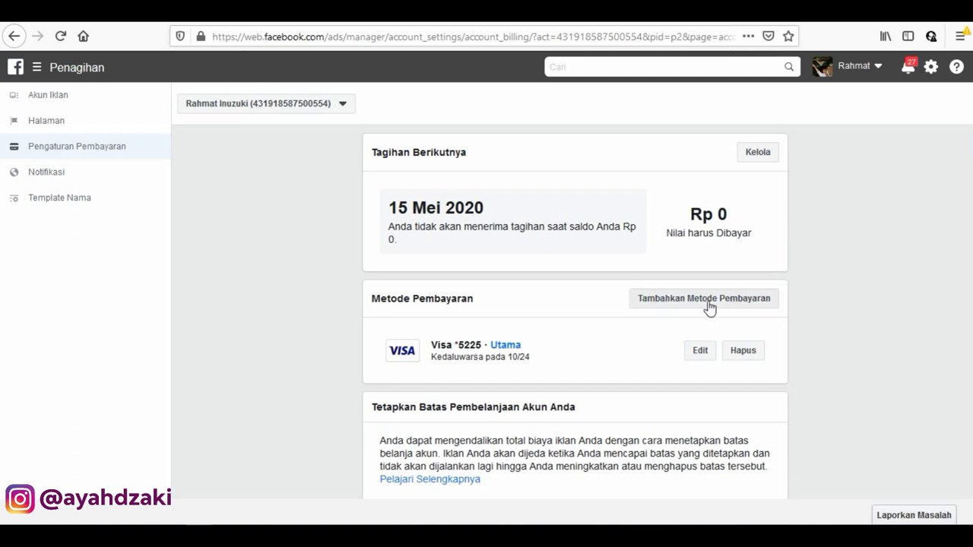
- Examine the credit or debit card fields for a new payment method, cancel the form, and check the saved Visa card entry
left_click(707, 301)
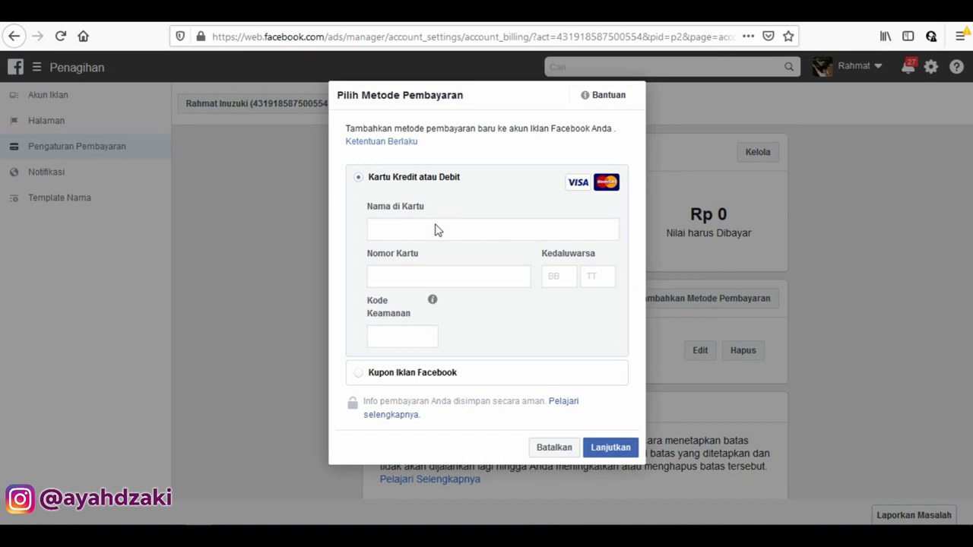
left_click(372, 224)
left_click(415, 272)
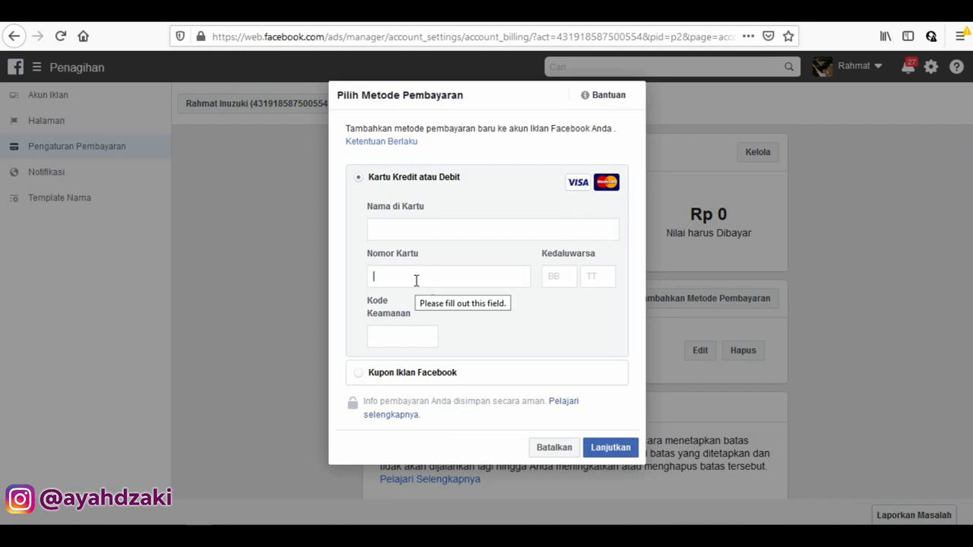
left_click(547, 283)
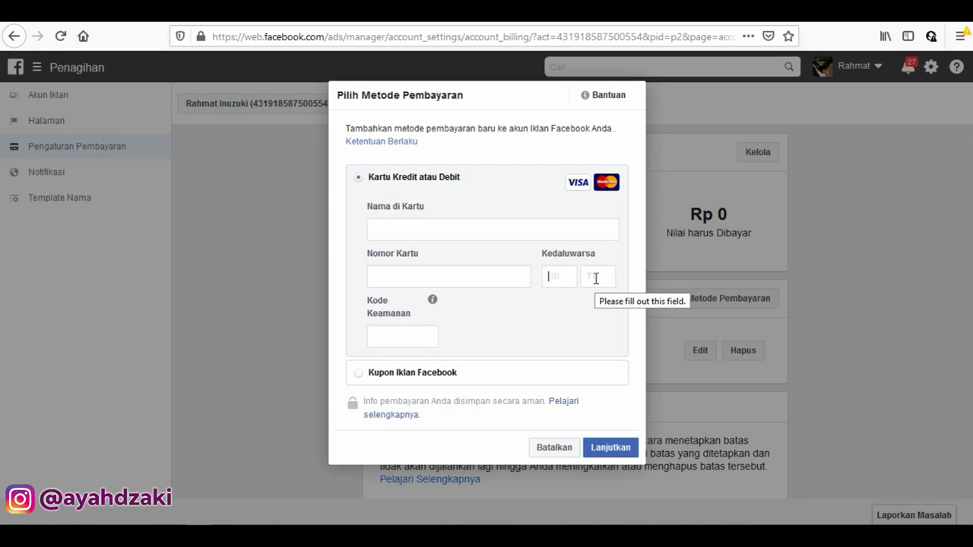
left_click(593, 277)
left_click(402, 337)
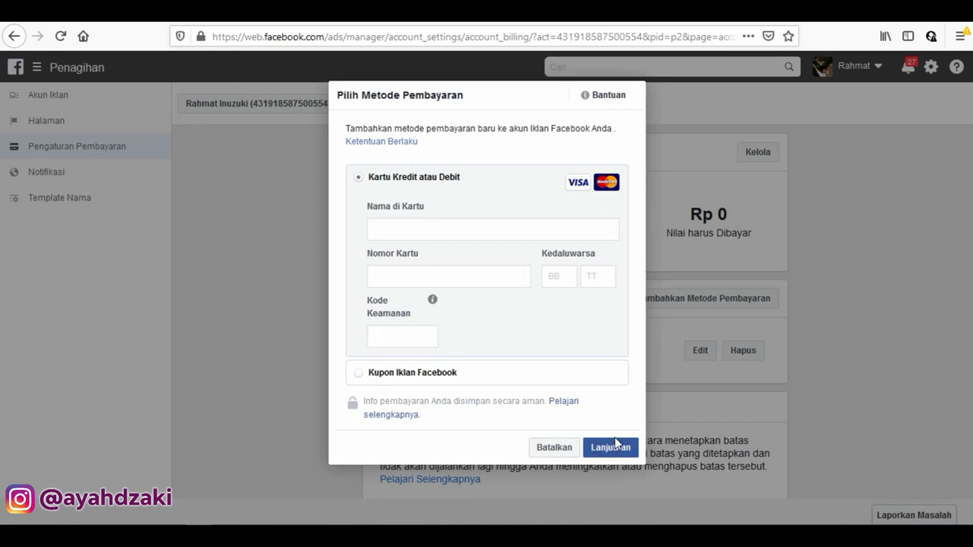
left_click(560, 451)
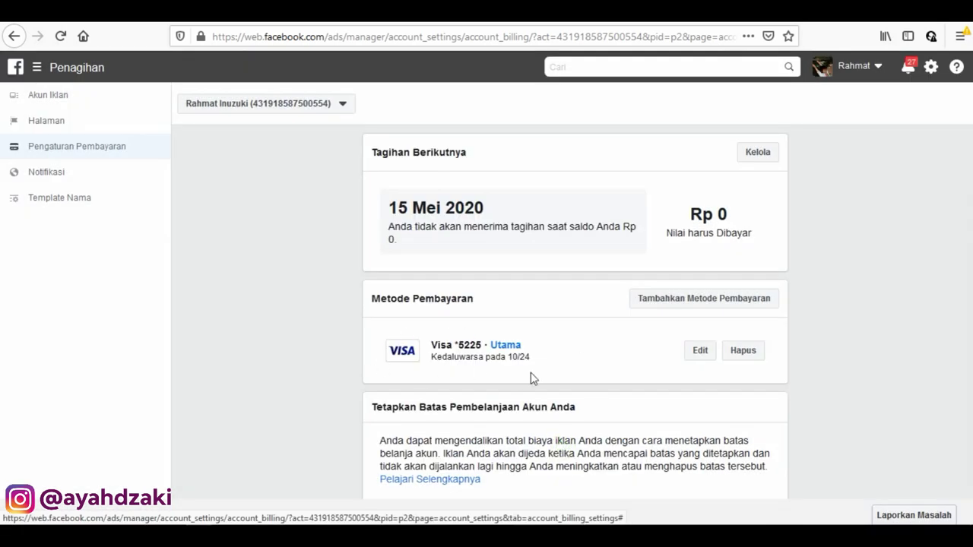
left_click_drag(551, 346, 386, 351)
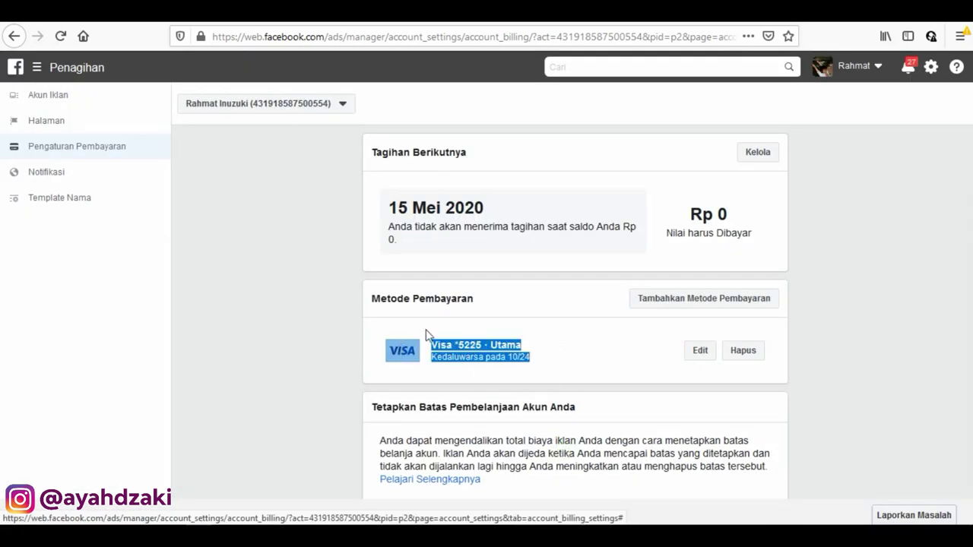
left_click(553, 331)
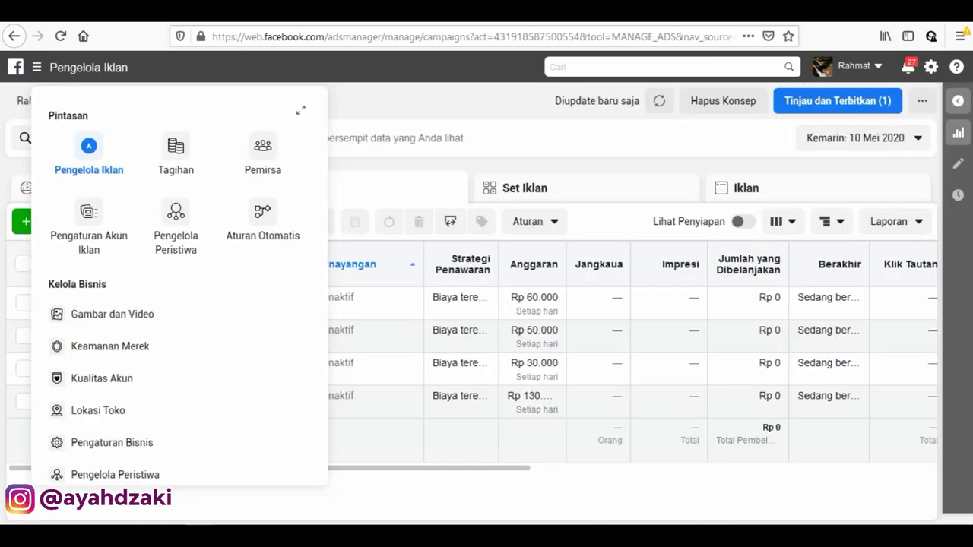
- Return to the campaign list and start a new campaign with the Lalu Lintas Kunjungan objective
left_click(437, 106)
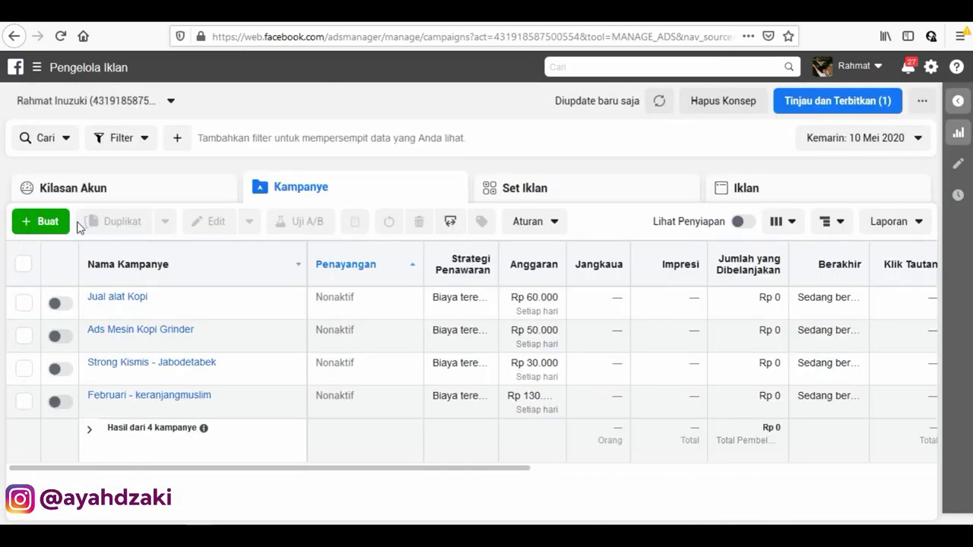
left_click(45, 224)
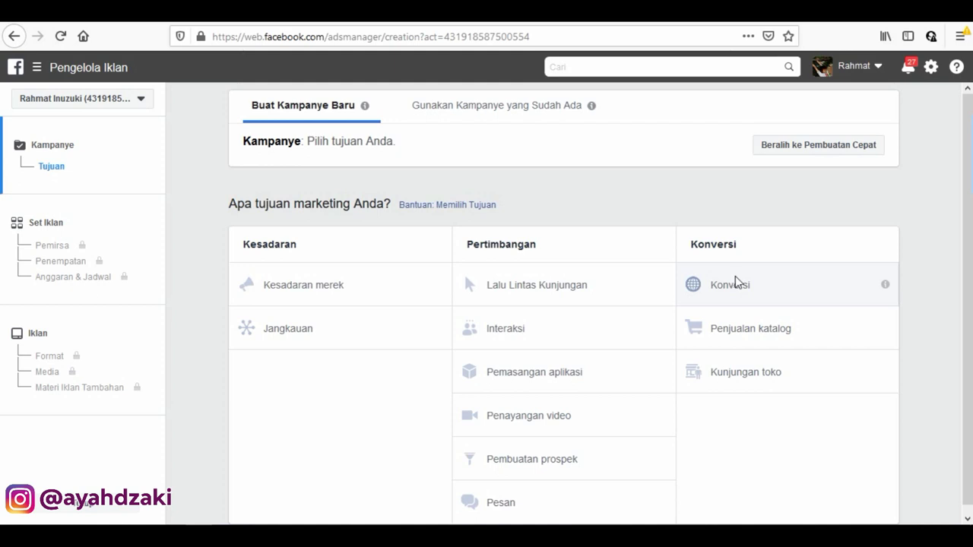
scroll(556, 289, "down", 1)
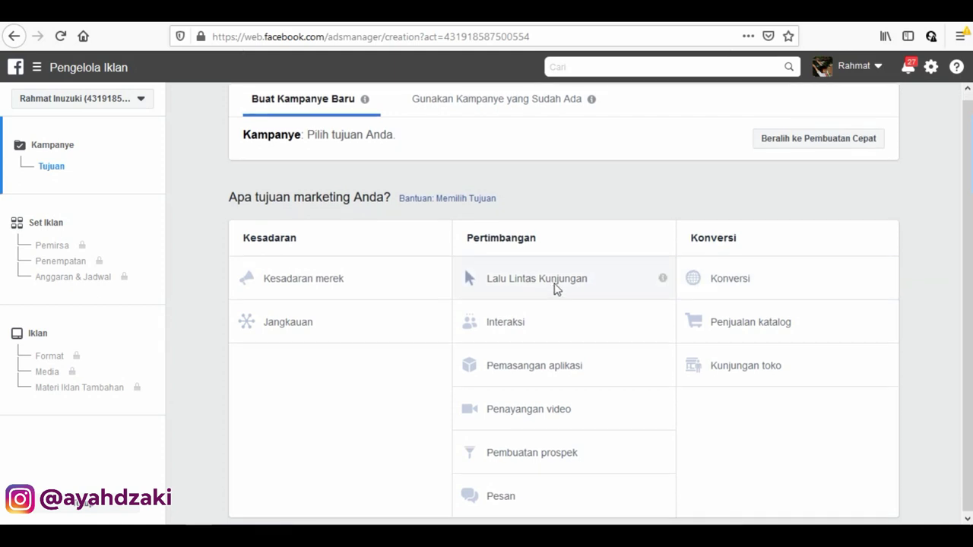
left_click(555, 278)
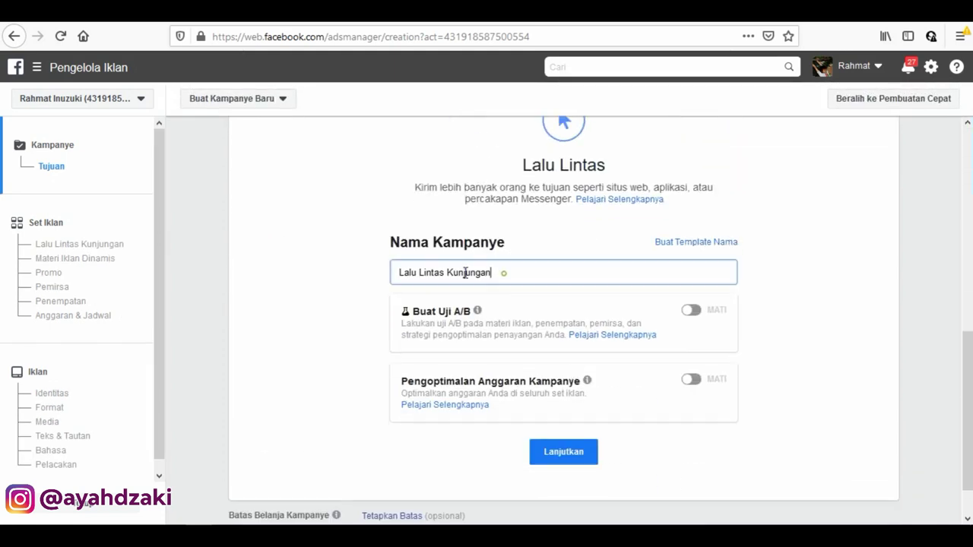
- Name the campaign "Iklan instagram Gobanco"
left_click_drag(493, 272, 400, 272)
type("Ik")
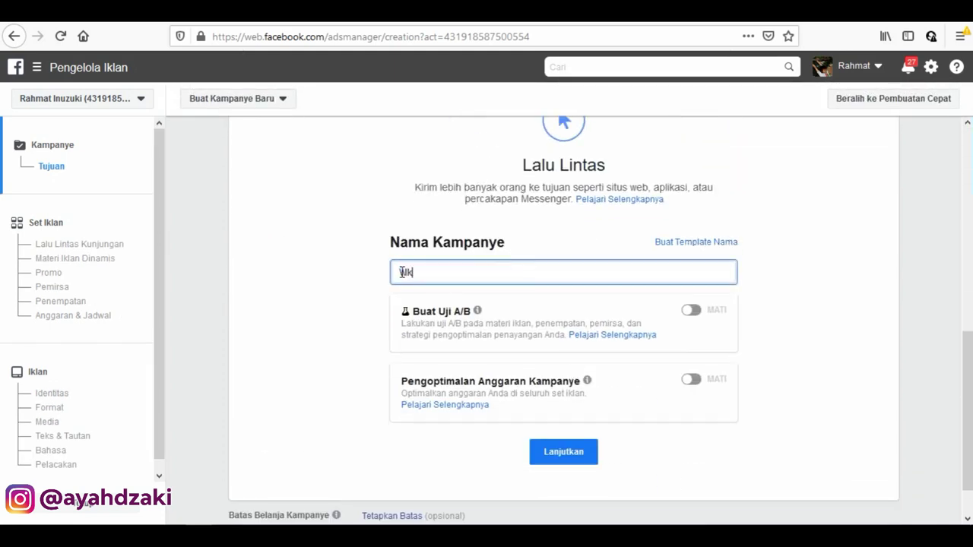
type("lan instagram")
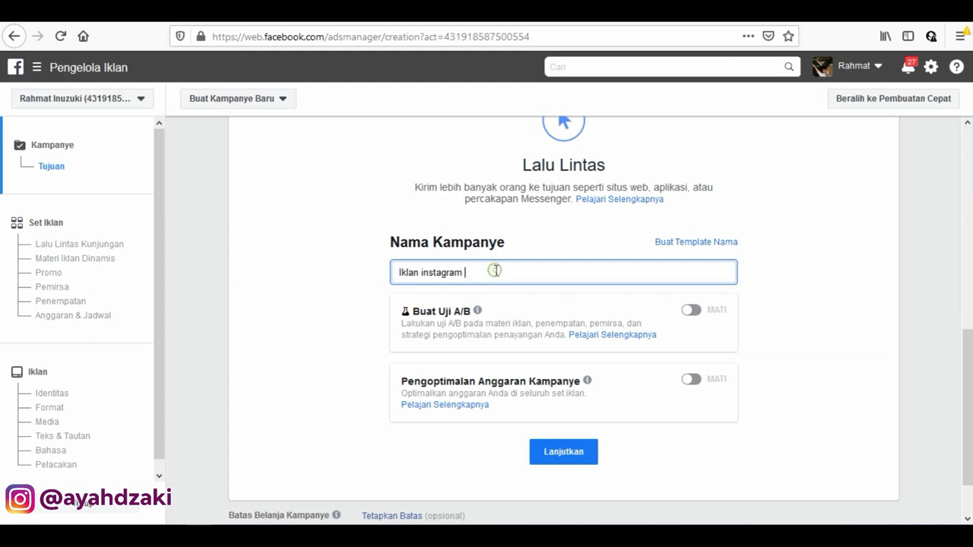
type(" Gobanco")
- Enable Pengoptimalan Anggaran Kampanye with a daily budget of Rp 30.000 and continue to the ad set settings
left_click(691, 380)
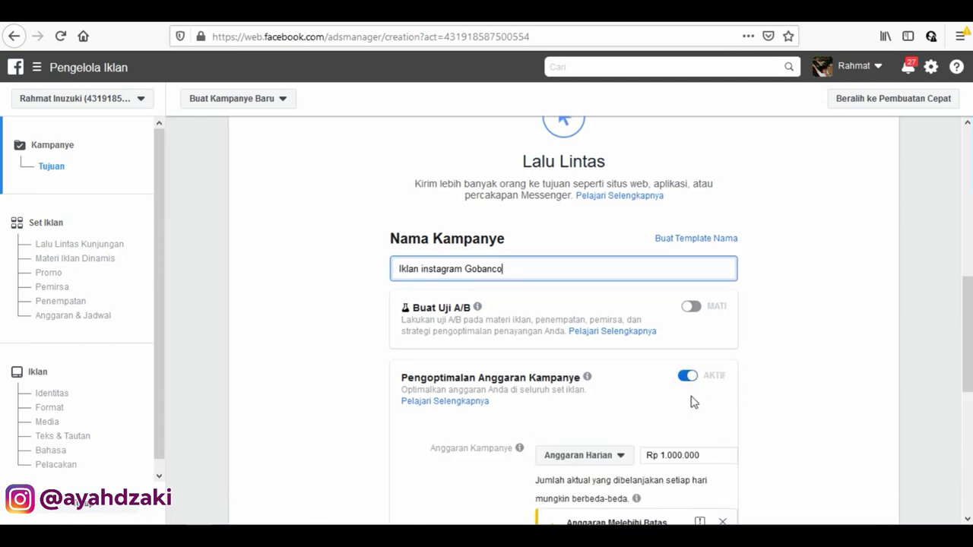
scroll(688, 380, "down", 2)
left_click_drag(677, 339, 661, 339)
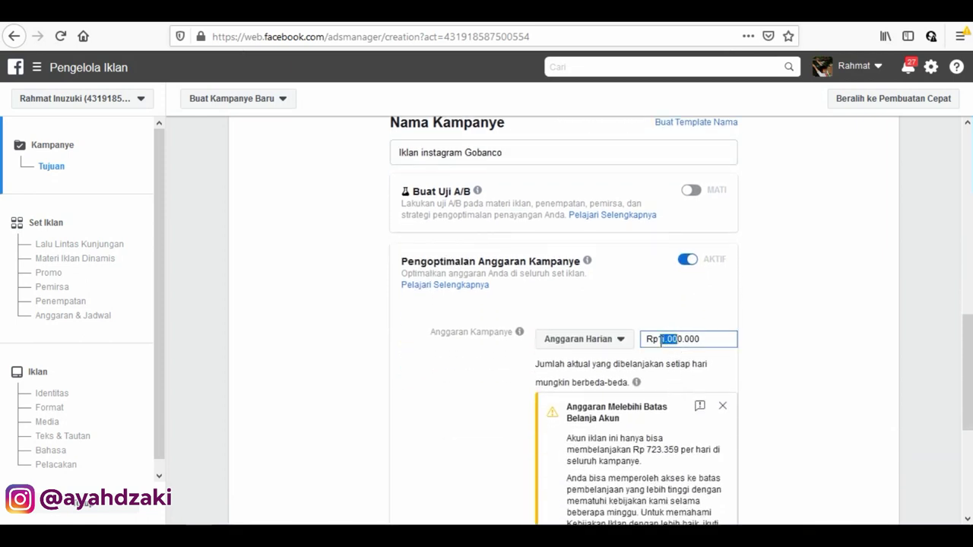
type("30")
key("BackSpace")
left_click(723, 407)
scroll(684, 408, "down", 1)
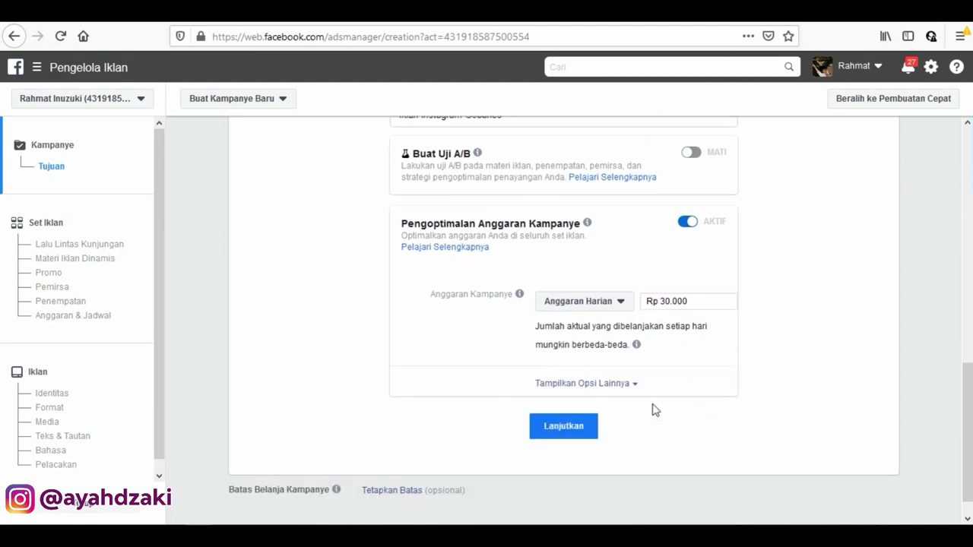
left_click(584, 407)
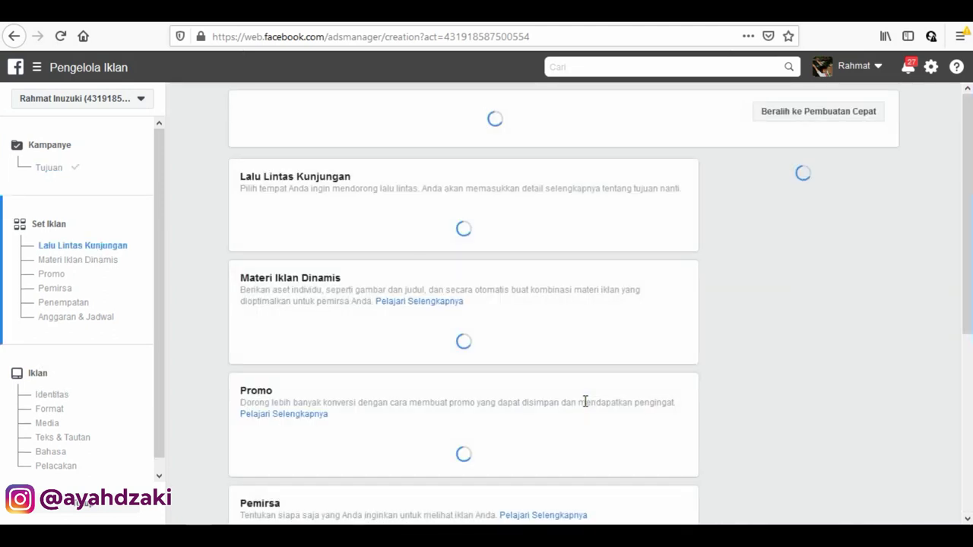
- Set the new audience's location to Banten and Jakarta instead of all of Indonesia
scroll(443, 314, "down", 1)
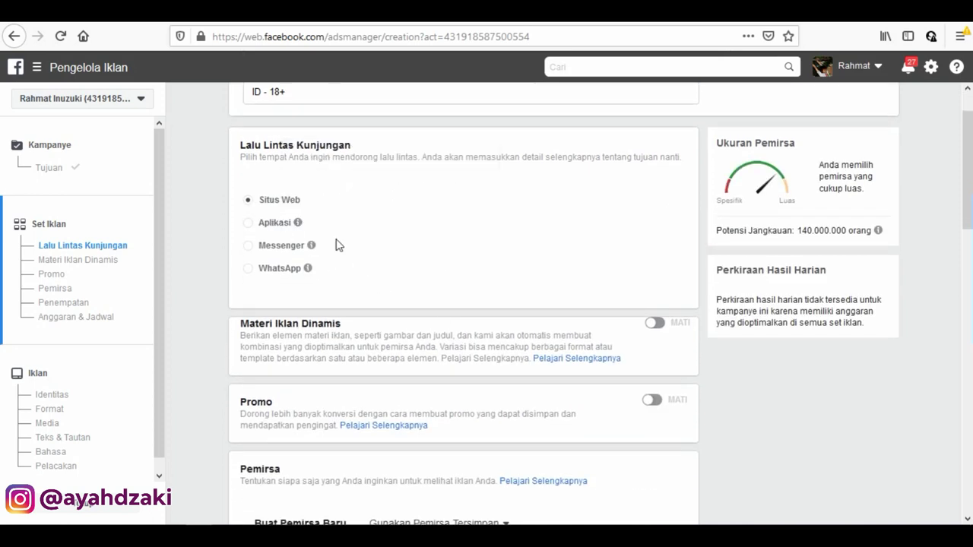
scroll(237, 231, "down", 1)
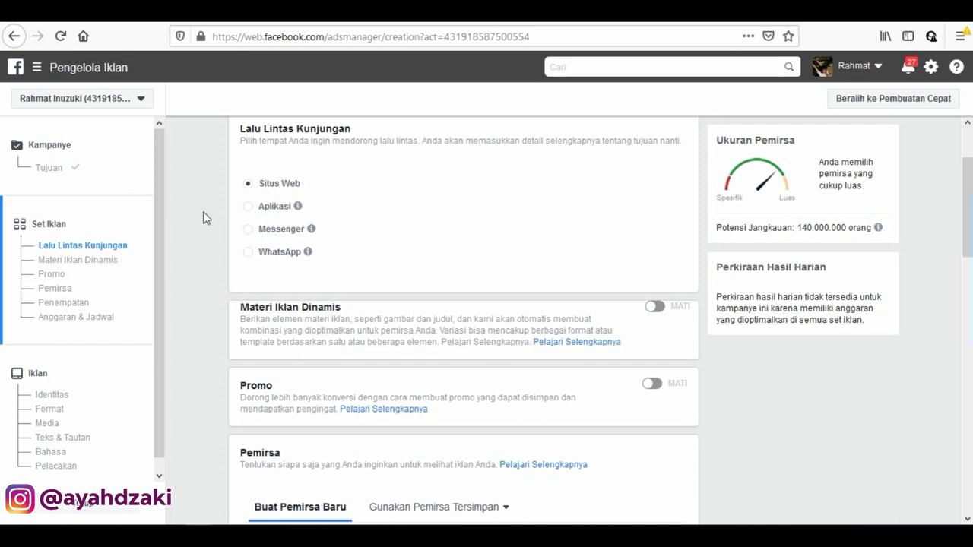
scroll(208, 287, "down", 5)
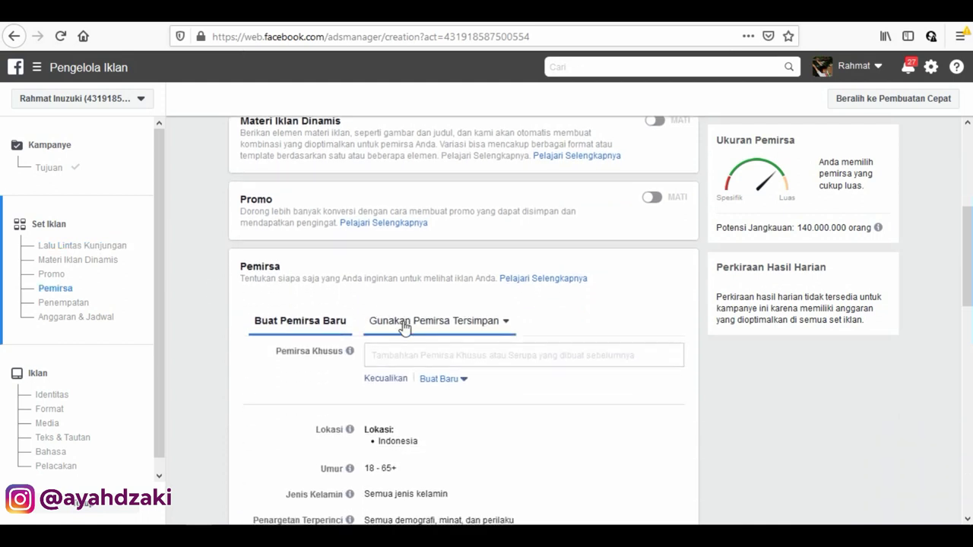
scroll(443, 284, "up", 4)
scroll(443, 284, "down", 1)
scroll(443, 284, "down", 1)
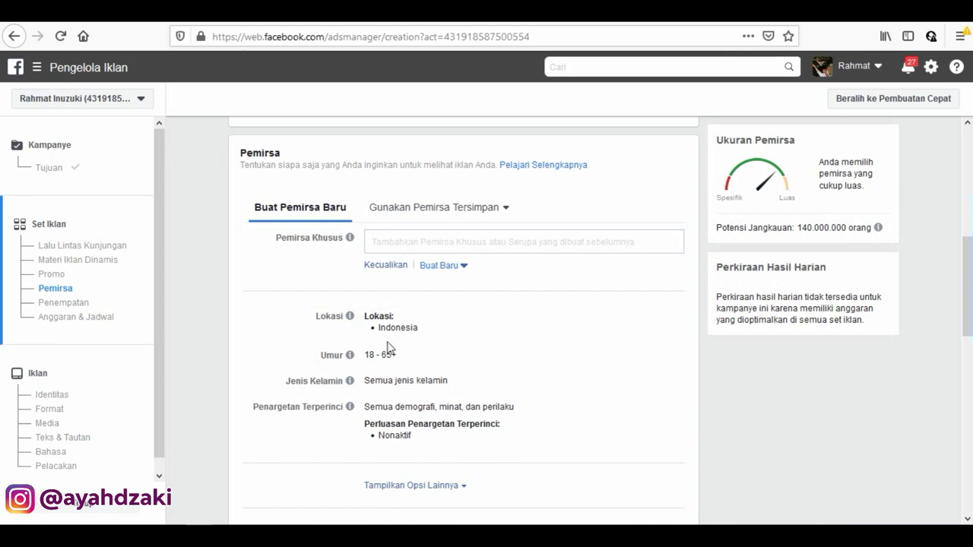
left_click(665, 323)
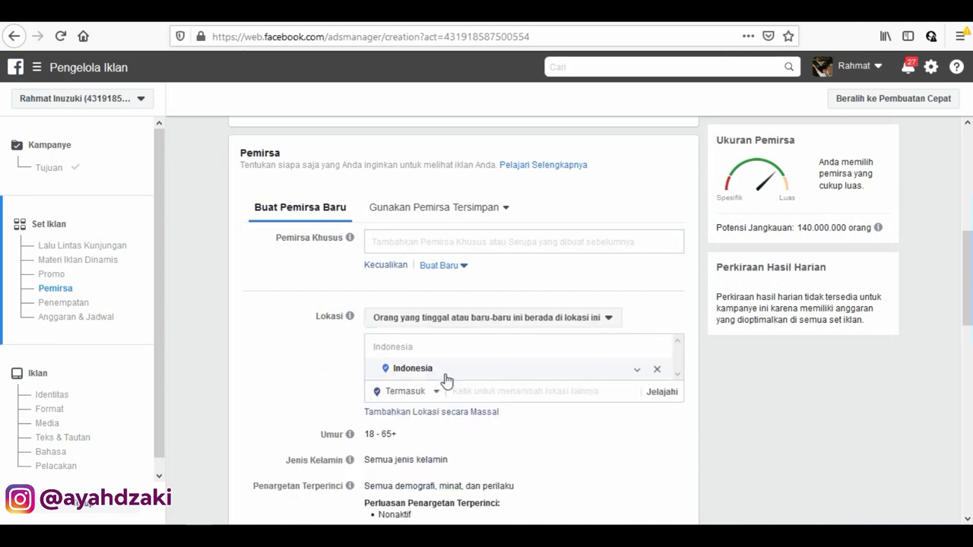
left_click(572, 393)
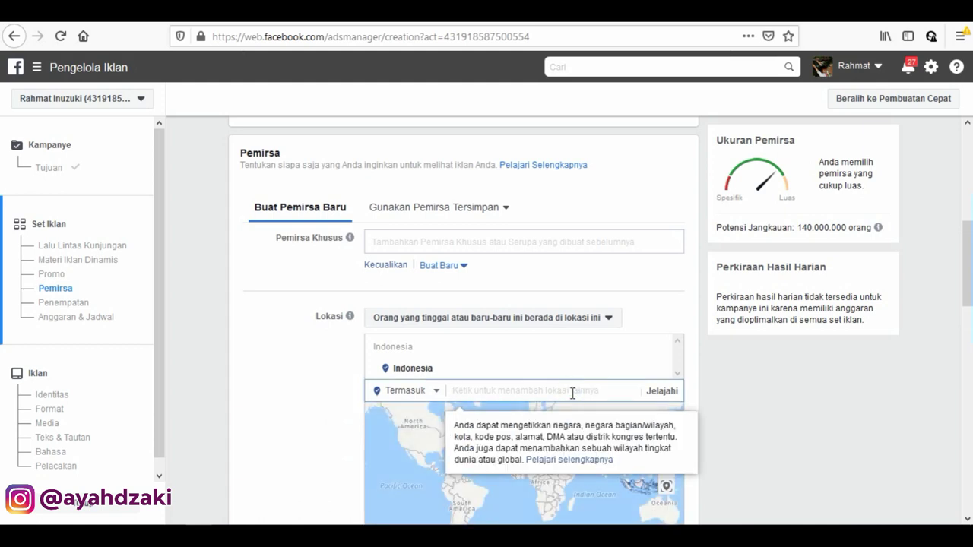
type("banten")
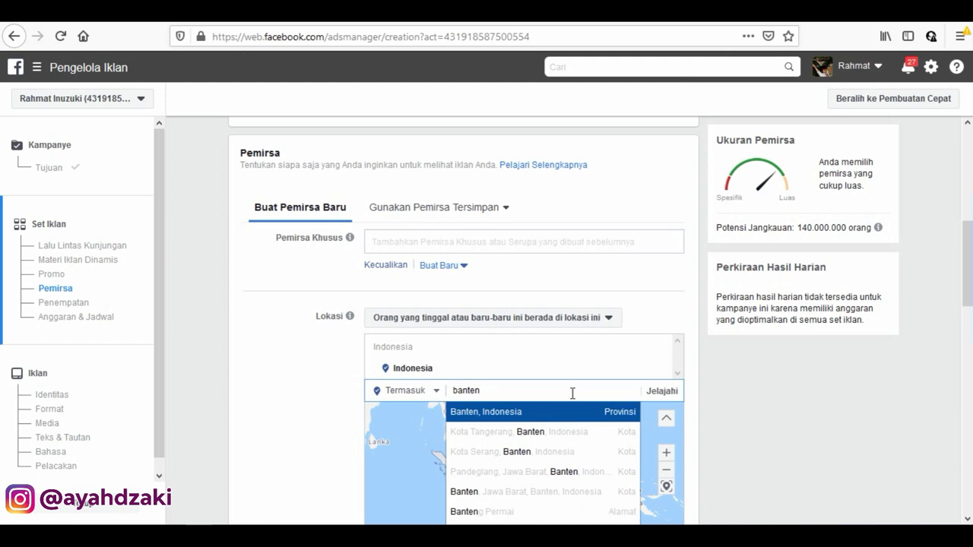
key("Return")
type("jakarta")
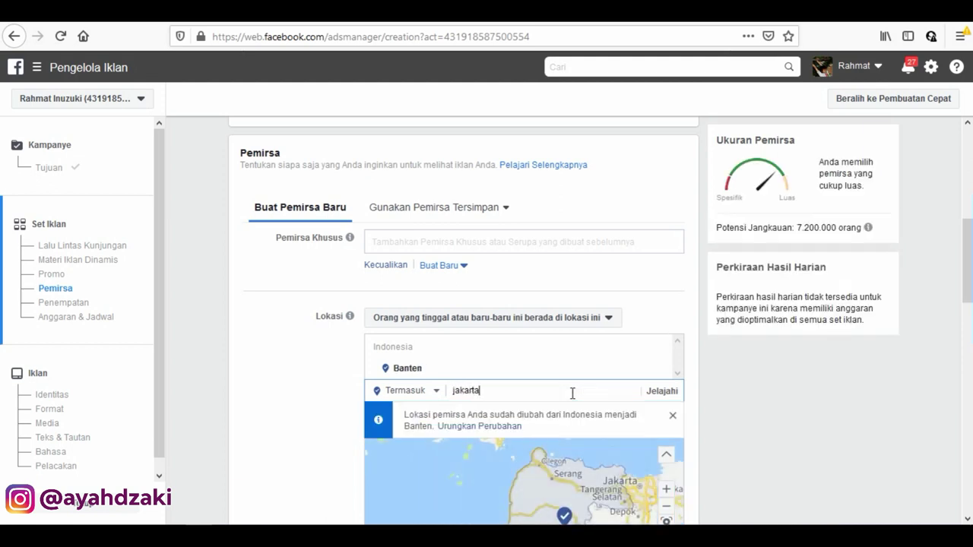
key("Return")
type("jawa bara")
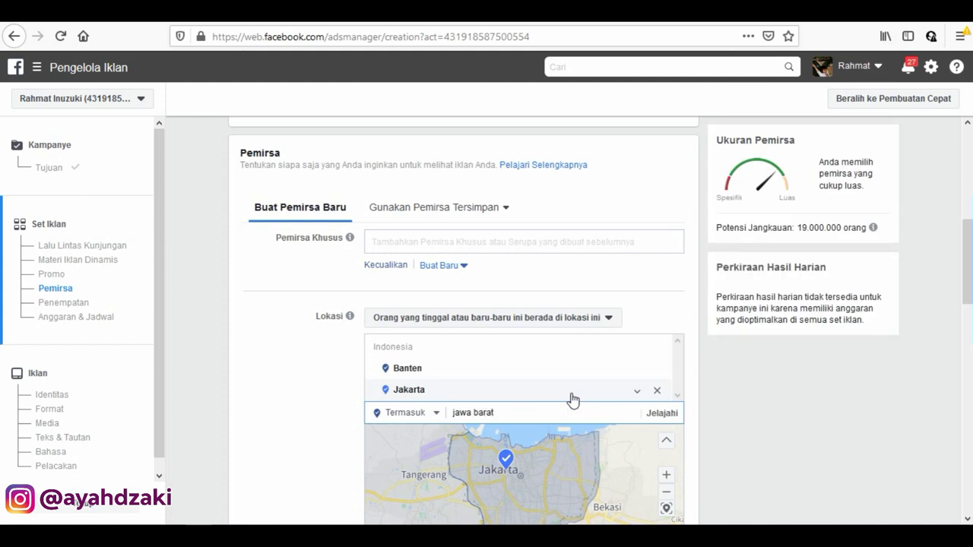
scroll(574, 400, "down", 1)
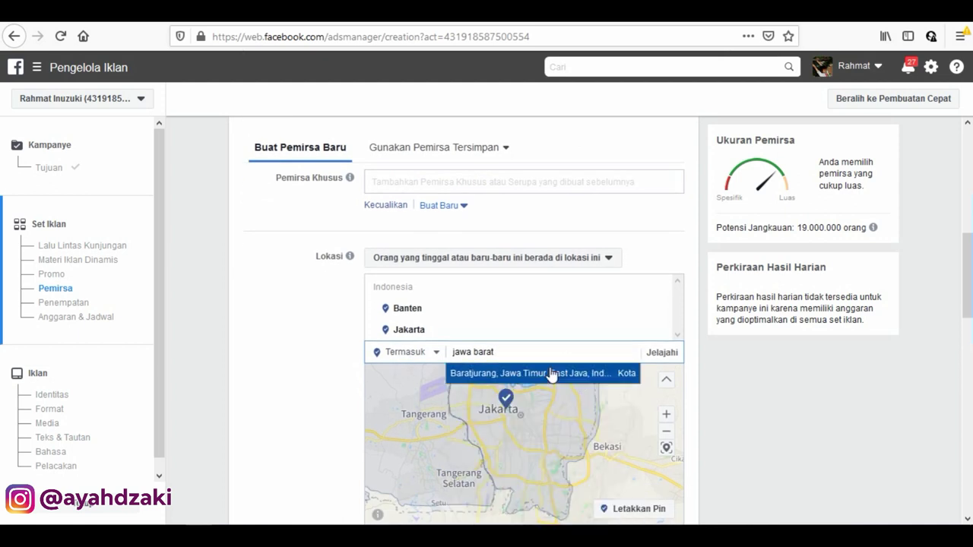
left_click(552, 373)
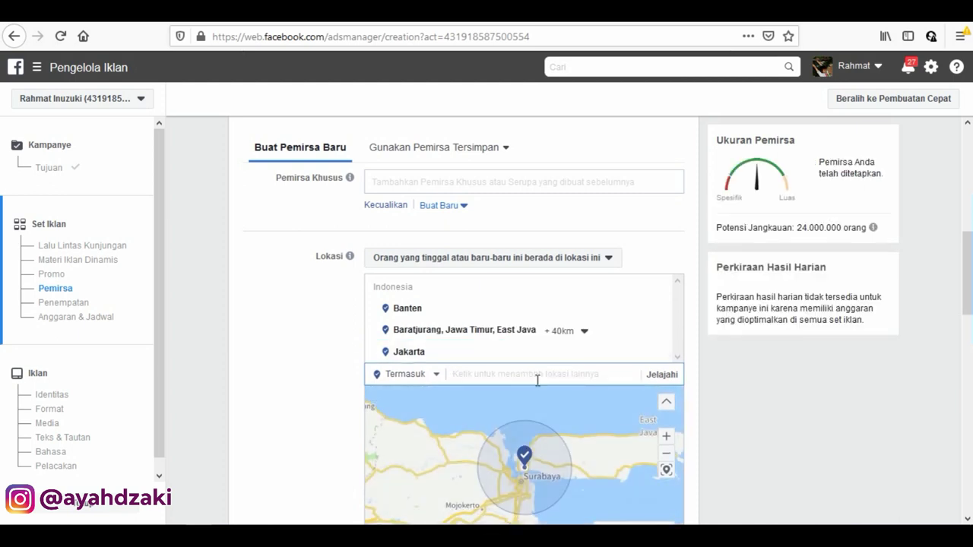
left_click(662, 332)
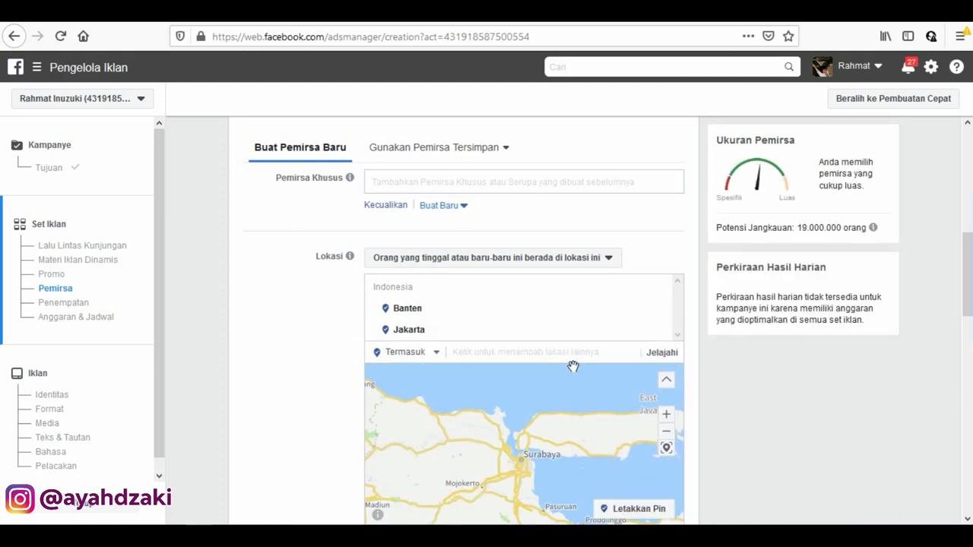
- Add the provinces Jawa Barat, Jawa Timur and Jawa Tengah to the audience's included locations
left_click(566, 357)
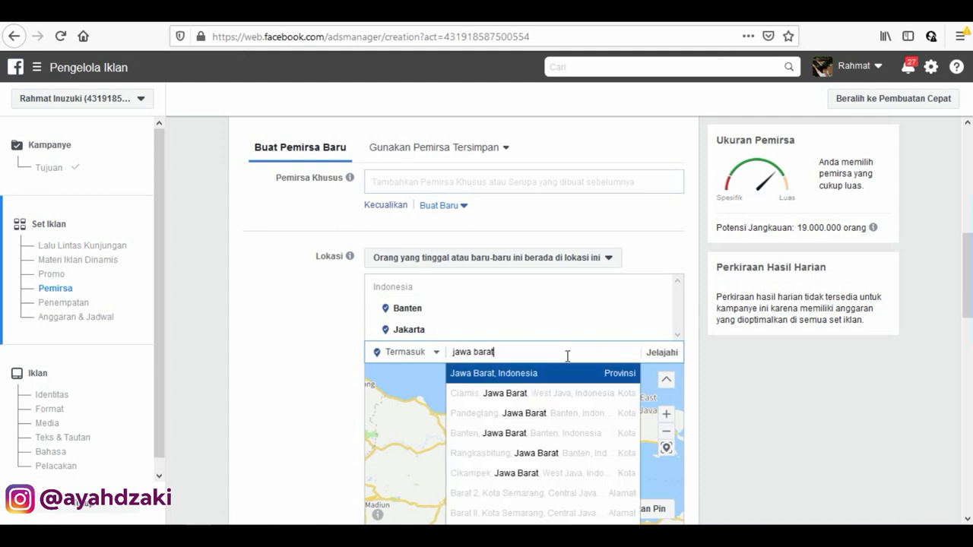
key("Return")
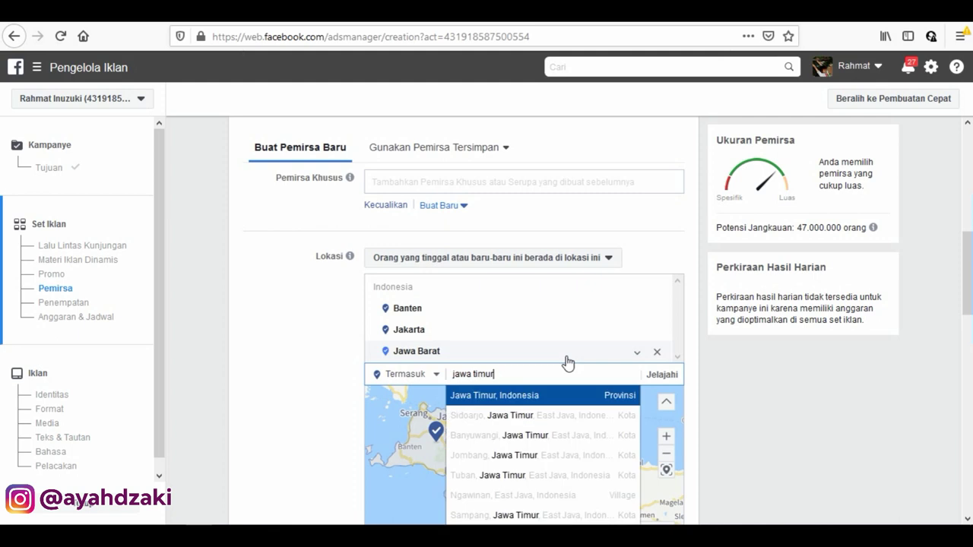
key("Return")
type("jawa tengah")
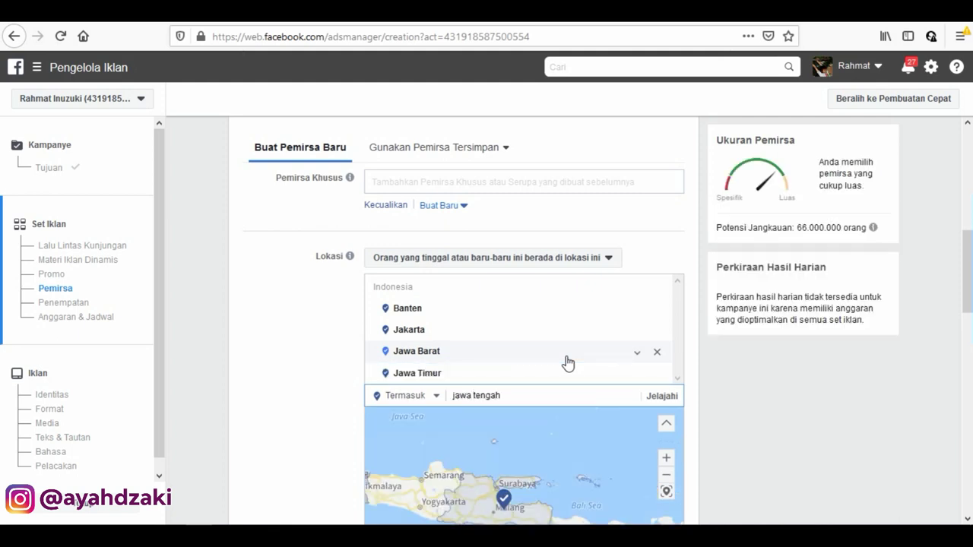
key("Return")
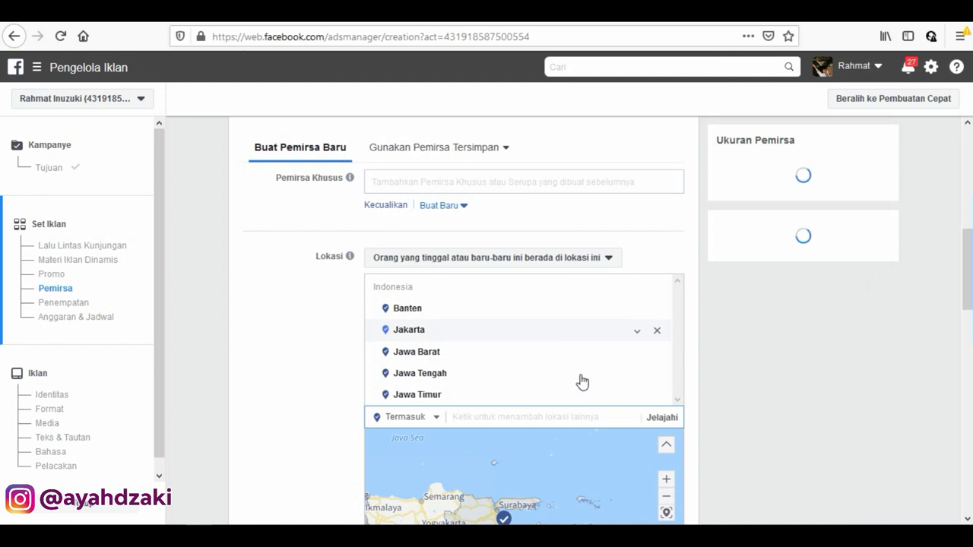
- Add Pulau Bali to the audience's included locations
type("ba")
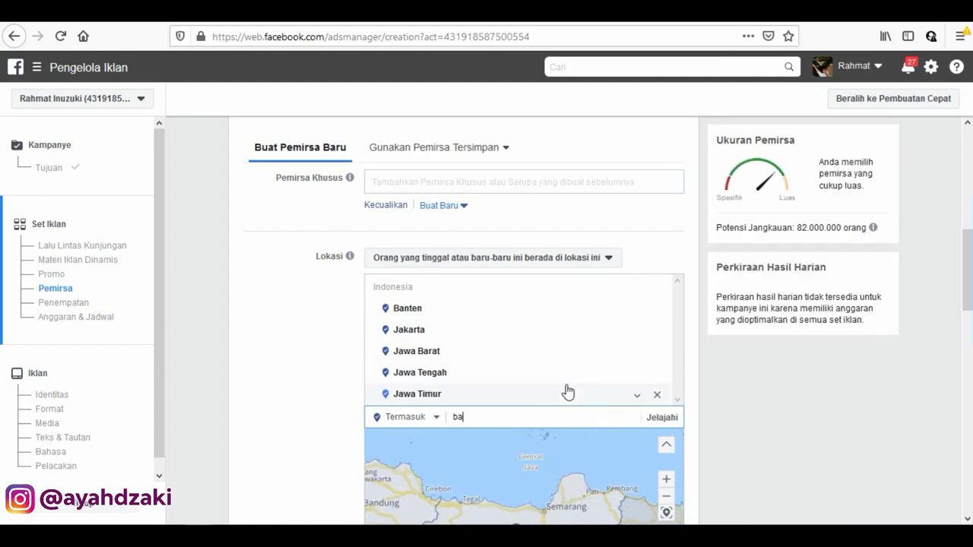
key("BackSpace")
key("BackSpace")
type("lu")
key("BackSpace")
key("BackSpace")
type("p")
left_click(538, 439)
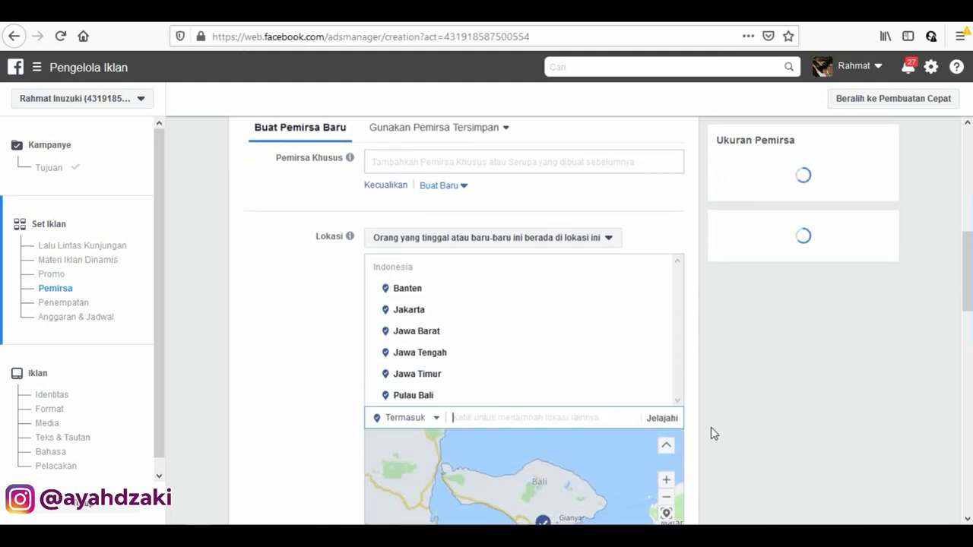
- Set the audience's age range to 23 through 44
scroll(684, 437, "down", 2)
scroll(532, 444, "down", 4)
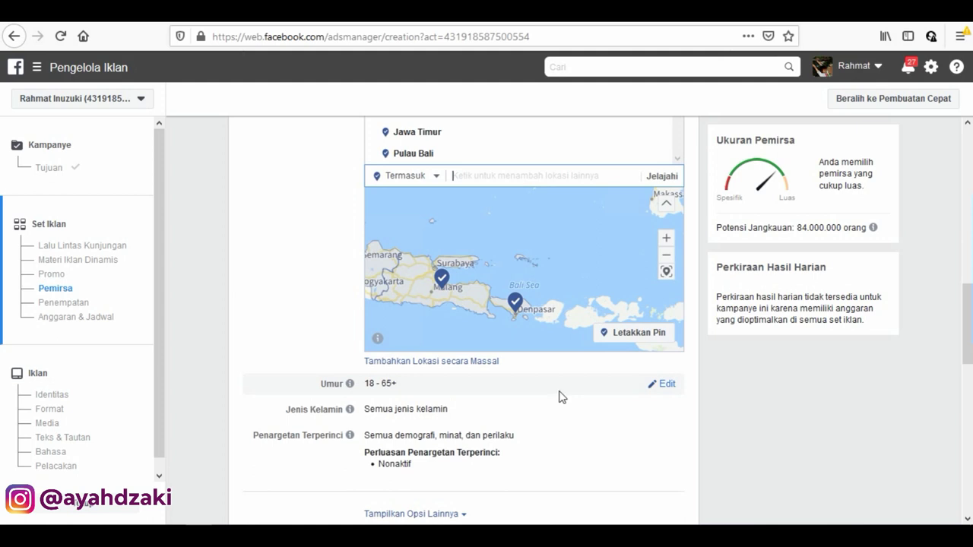
left_click(666, 386)
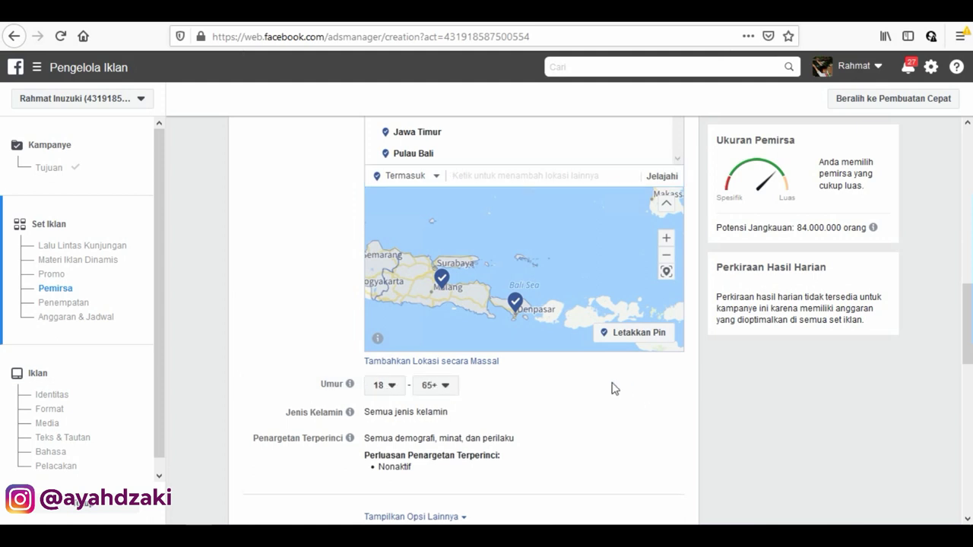
left_click(397, 388)
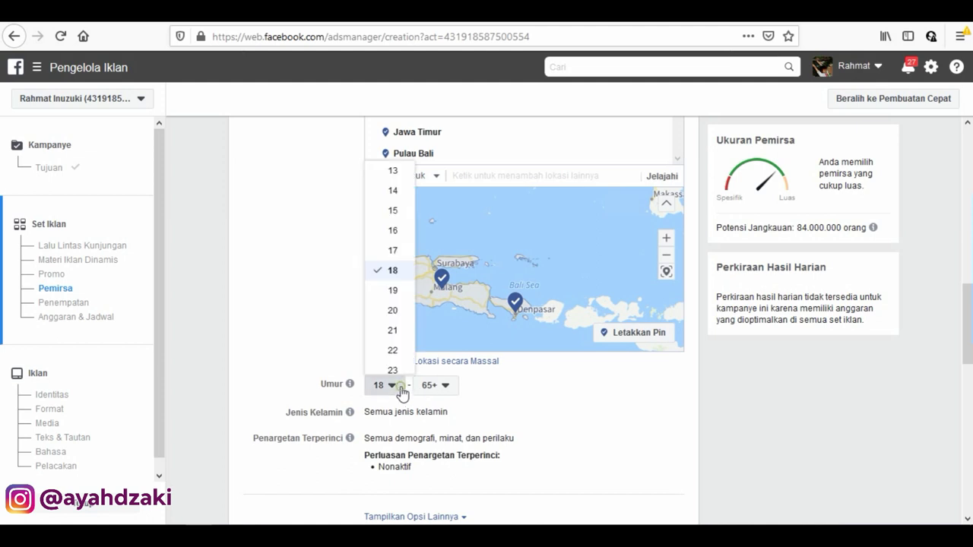
left_click(445, 386)
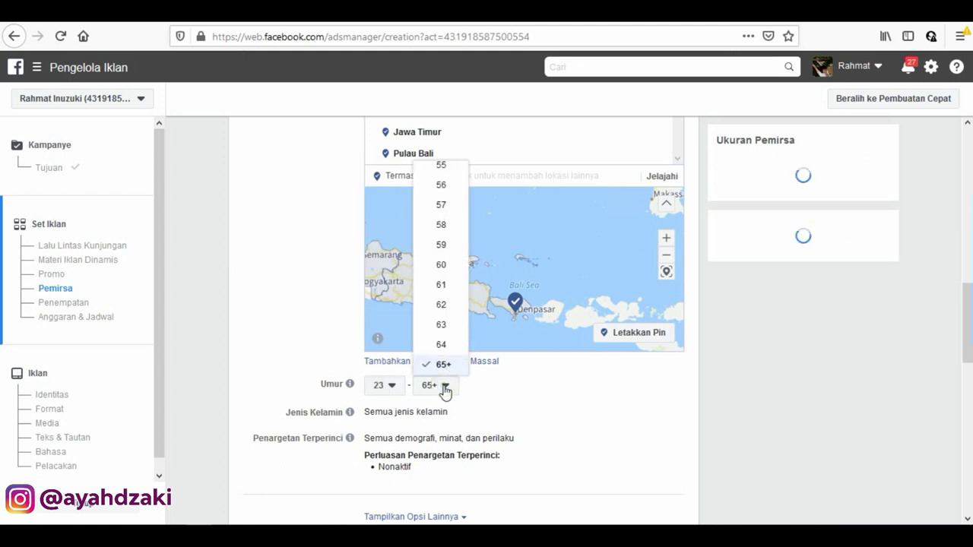
scroll(441, 282, "up", 3)
scroll(443, 228, "up", 3)
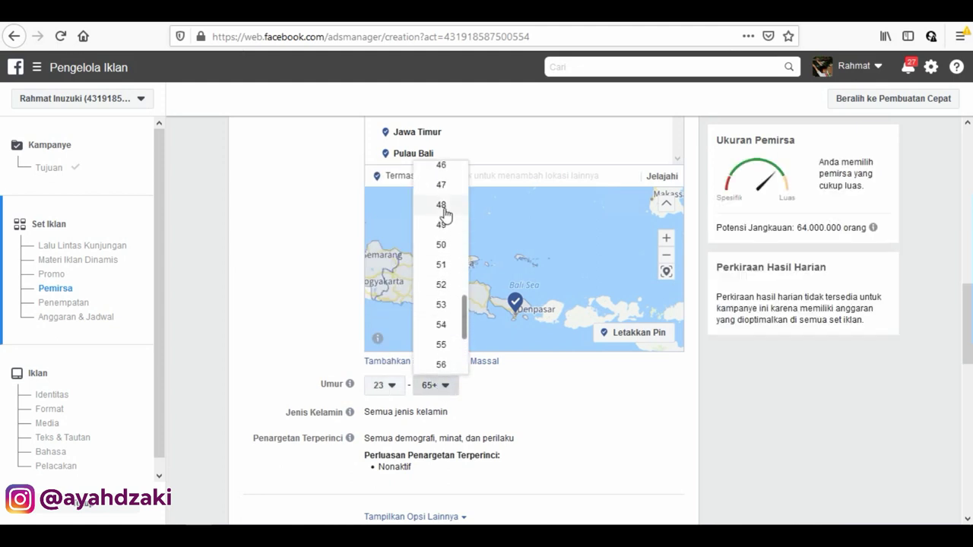
left_click(440, 187)
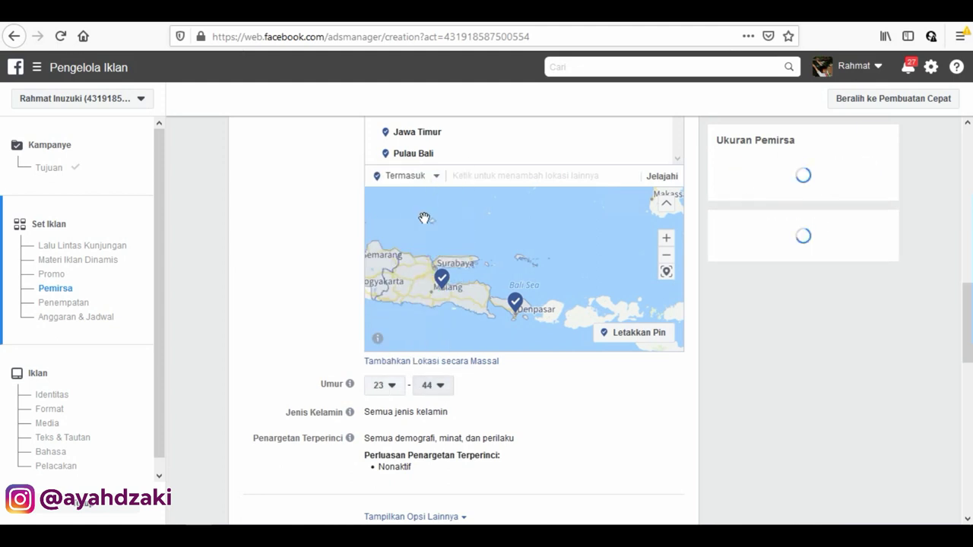
- Set the audience's age range to 18 through 32
left_click(391, 385)
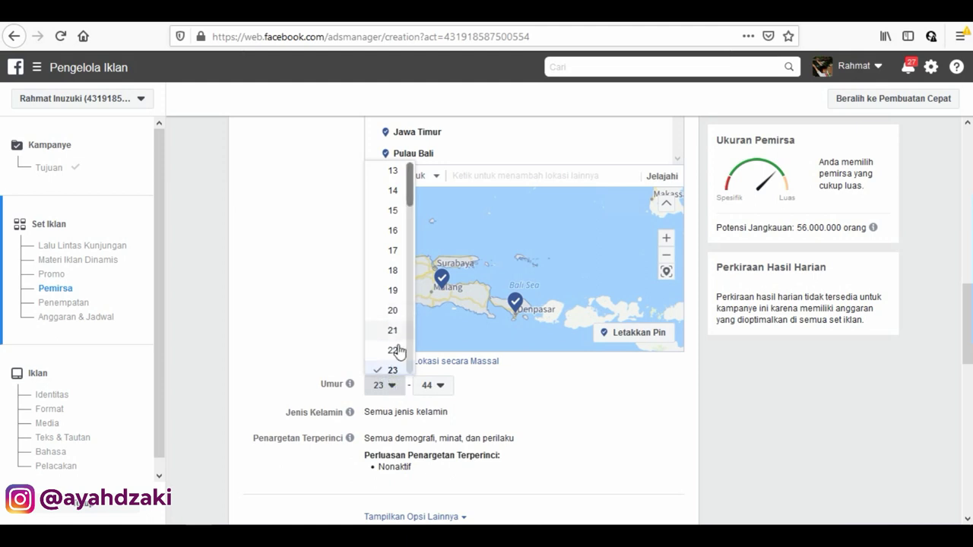
left_click(395, 272)
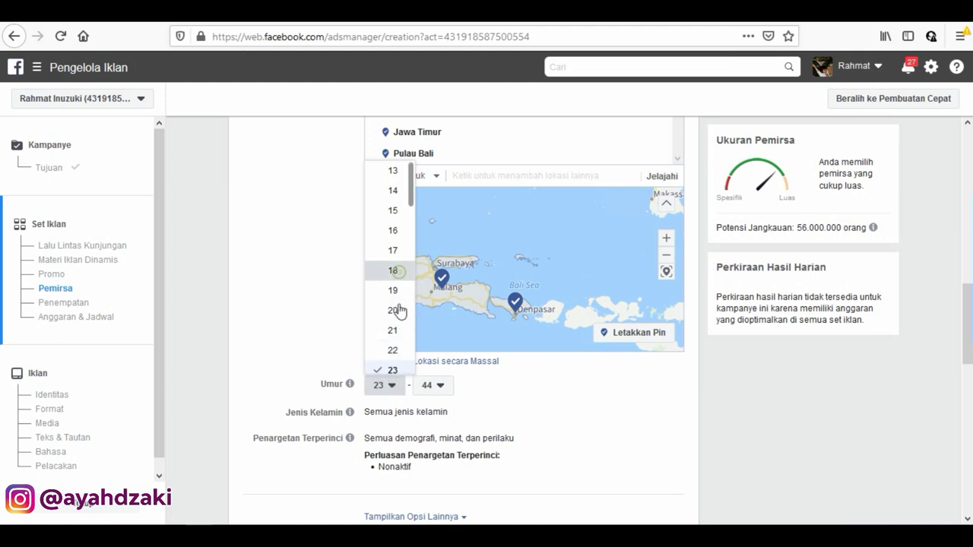
left_click(440, 386)
scroll(441, 337, "up", 3)
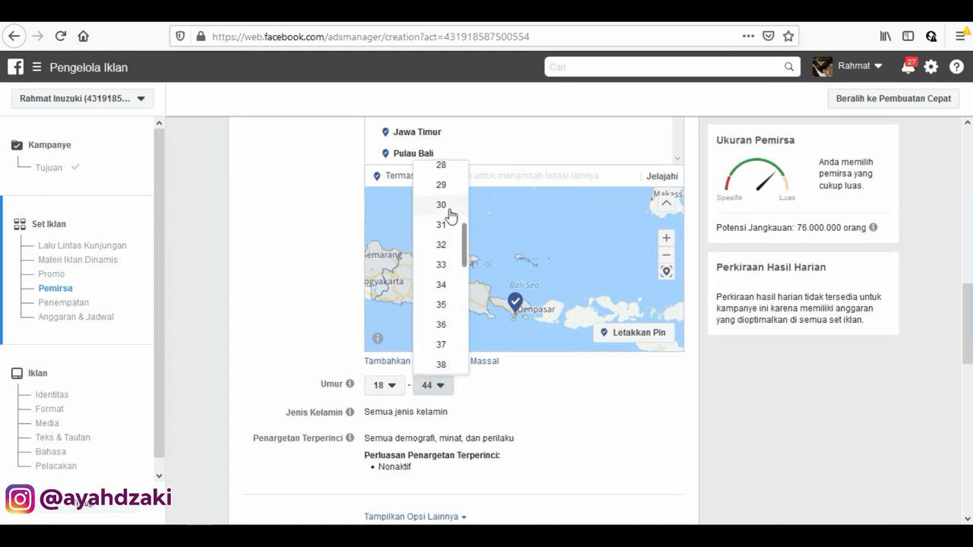
left_click(448, 244)
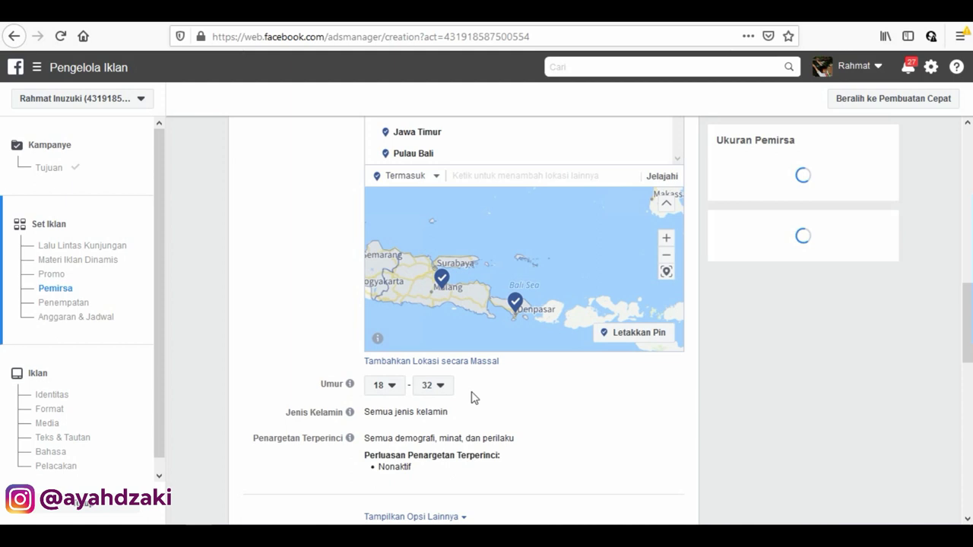
- Open the audience's detailed targeting (Penargetan Terperinci) for editing
scroll(481, 427, "down", 2)
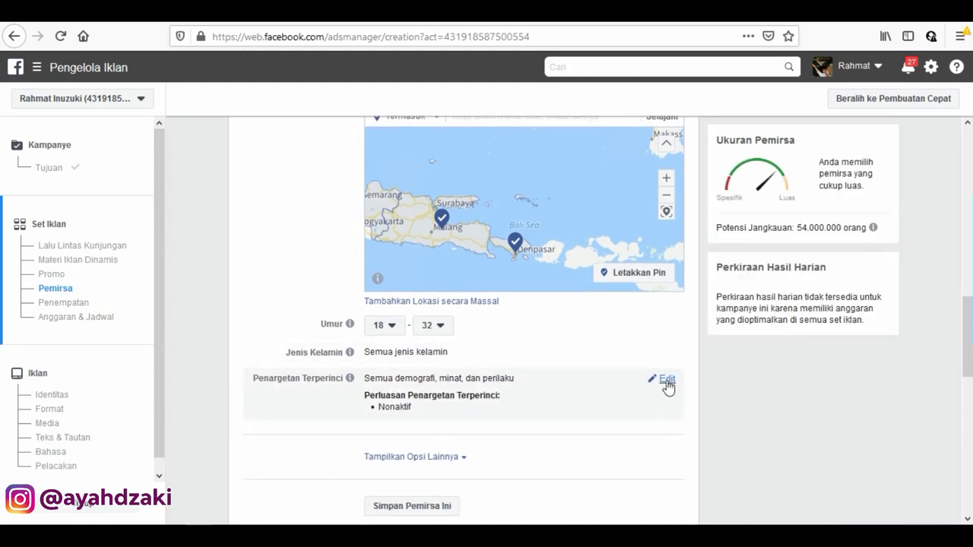
left_click(667, 380)
scroll(303, 416, "down", 1)
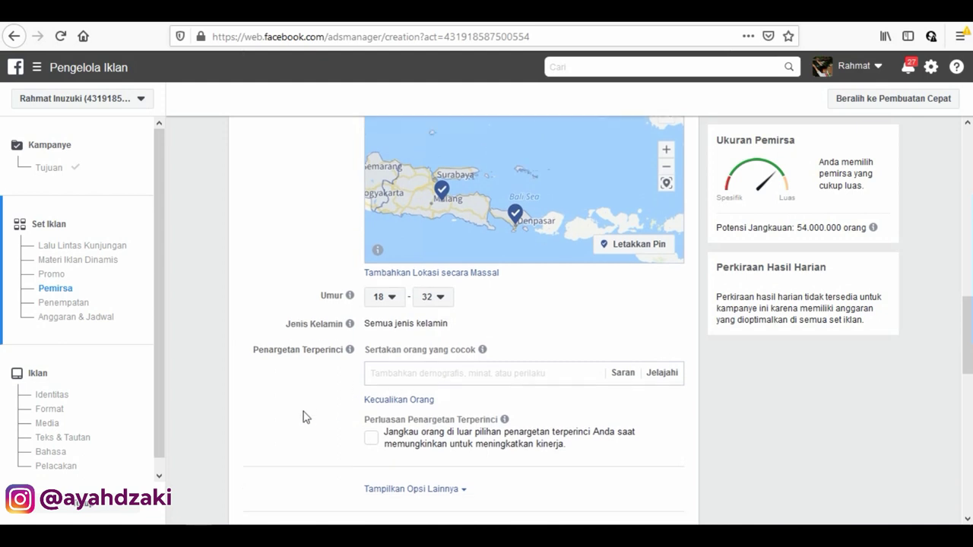
scroll(303, 417, "down", 3)
left_click(402, 281)
left_click(328, 282)
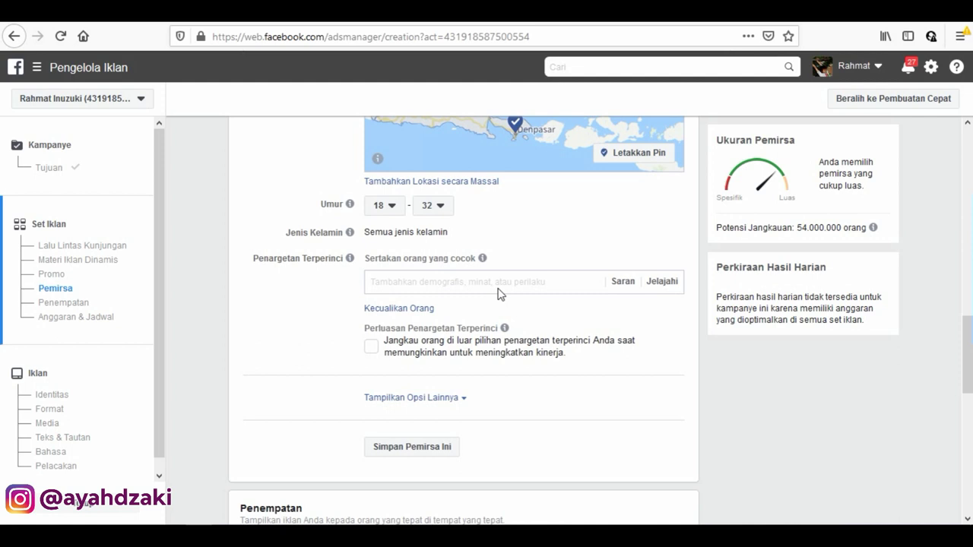
- Include the education level Sedang bersekolah from Demografi > Pendidikan > Tingkat Pendidikan in the detailed targeting
left_click(660, 282)
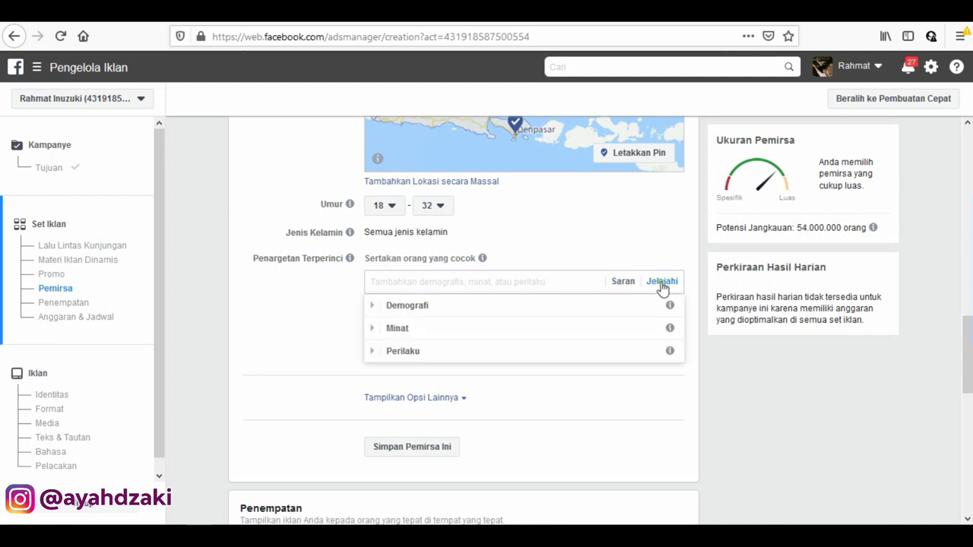
left_click(373, 310)
left_click(383, 334)
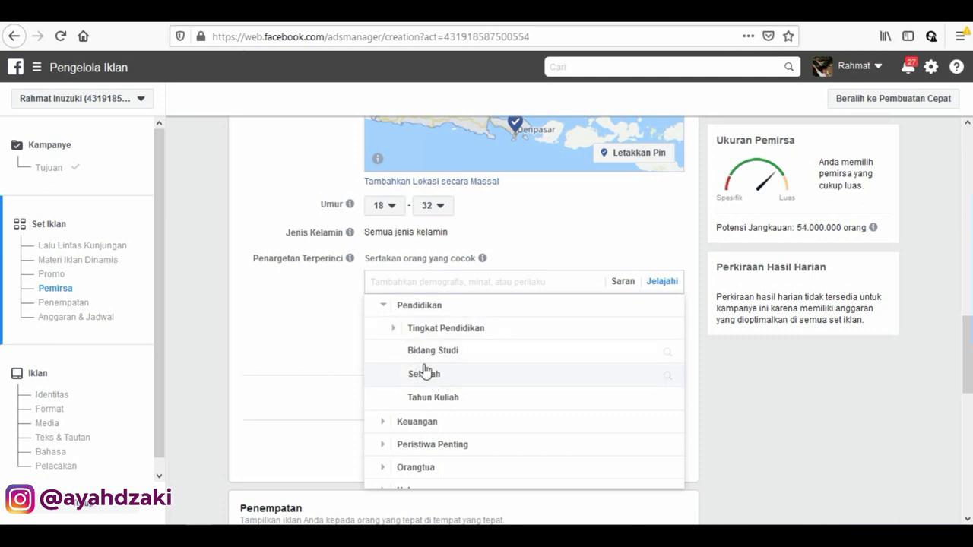
left_click(394, 329)
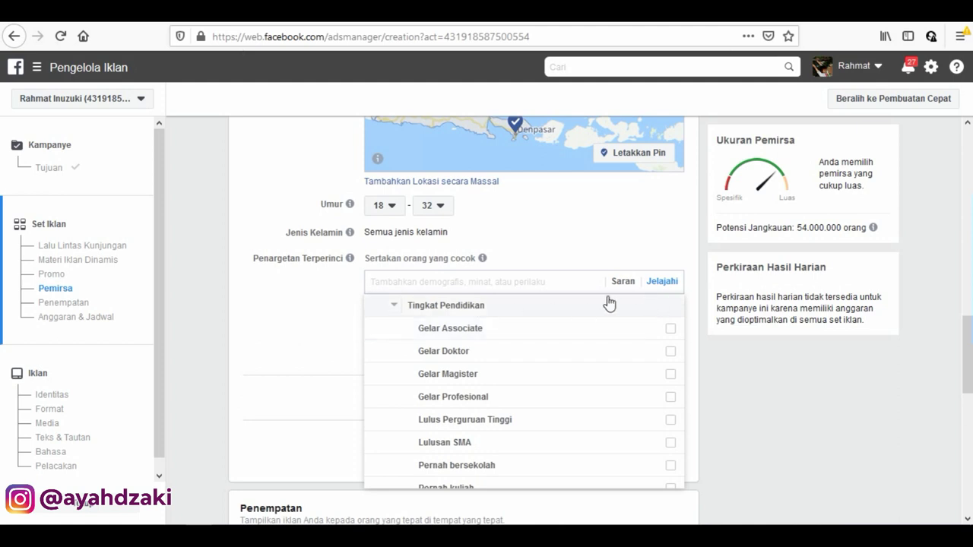
mouse_move(485, 431)
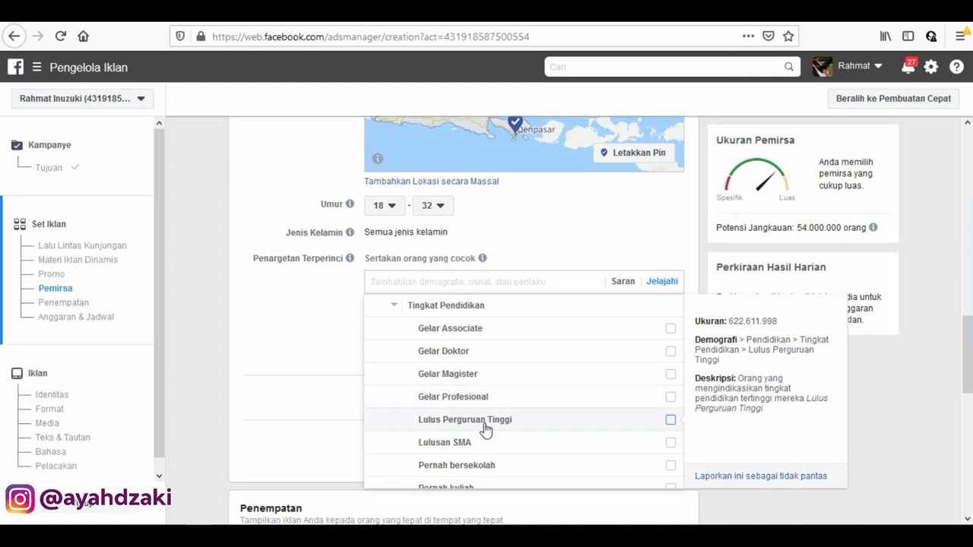
scroll(490, 430, "down", 2)
mouse_move(544, 412)
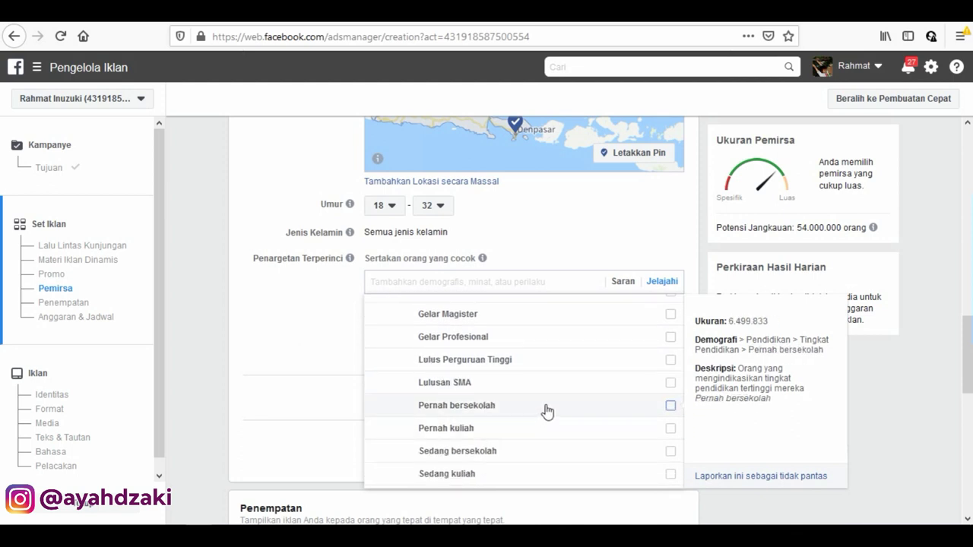
scroll(546, 410, "down", 2)
mouse_move(599, 402)
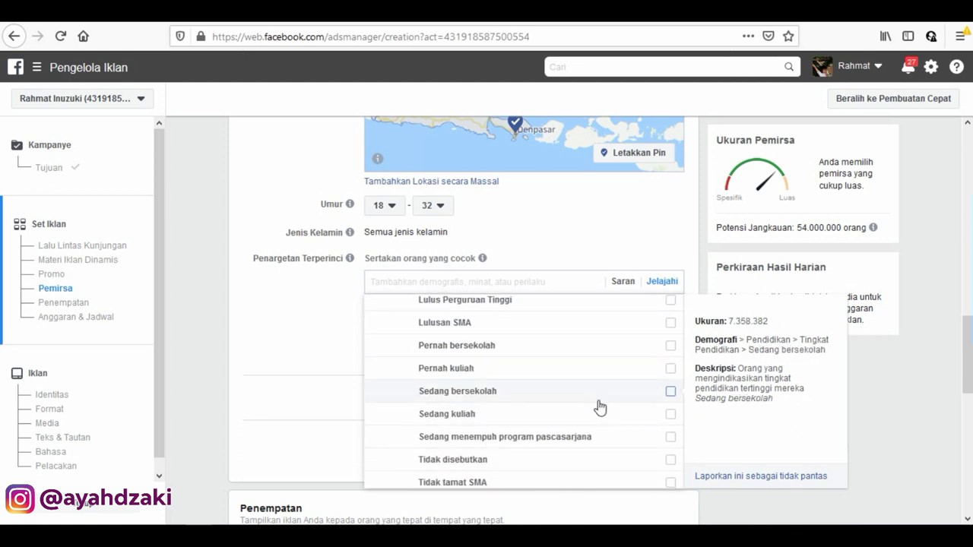
left_click(670, 391)
- Add the education level Sedang kuliah to the detailed targeting
scroll(669, 407, "down", 3)
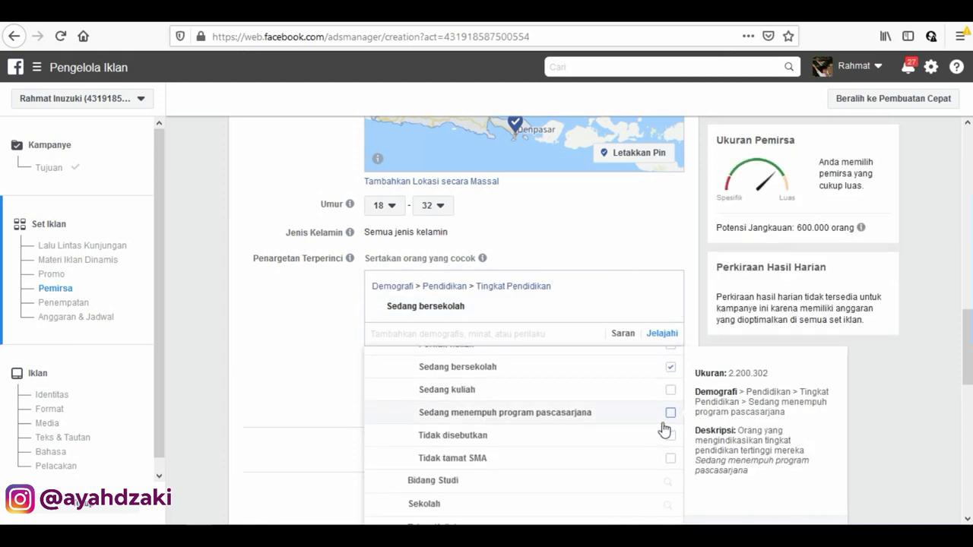
scroll(667, 392, "up", 2)
left_click(670, 409)
left_click(448, 355)
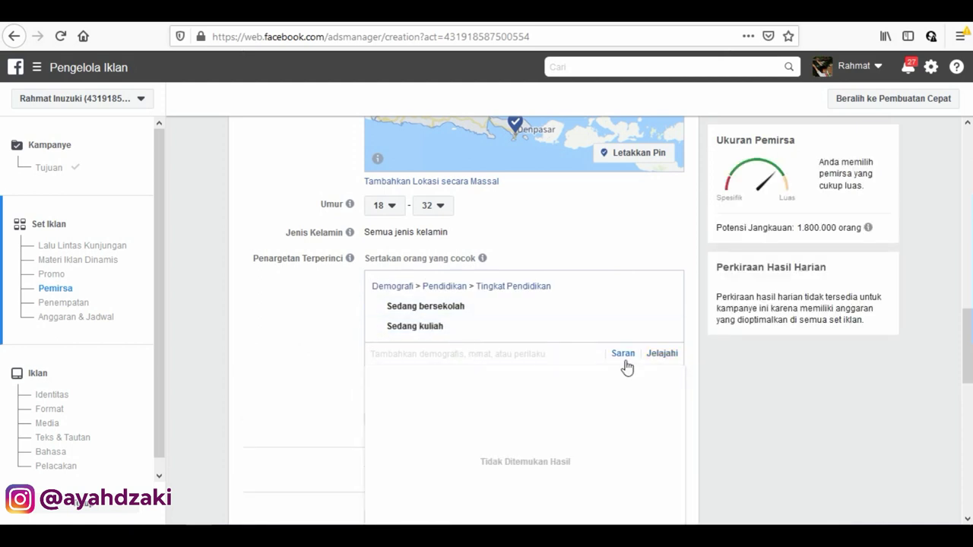
- Add the interests Film anime and Film drama from Minat > Hiburan > Film to the detailed targeting
left_click(660, 354)
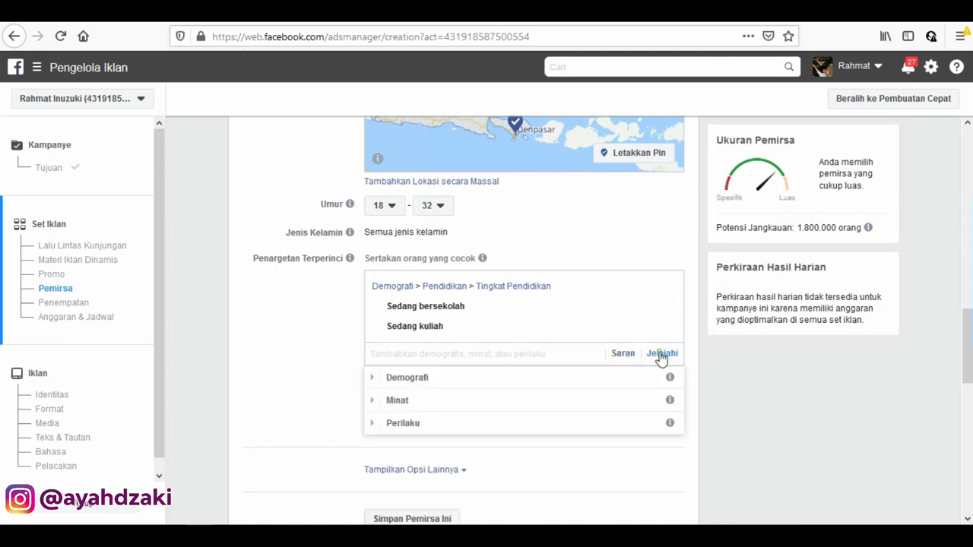
left_click(374, 401)
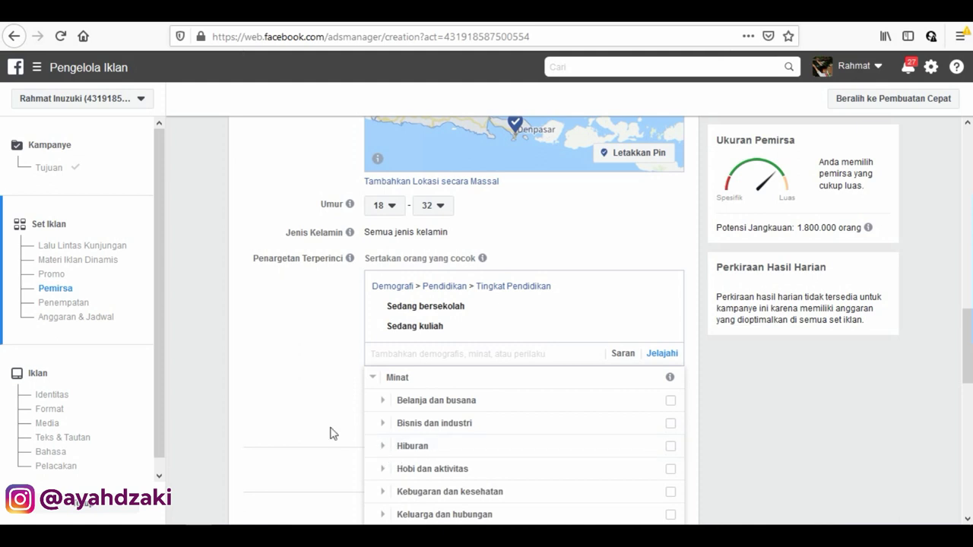
scroll(330, 433, "down", 3)
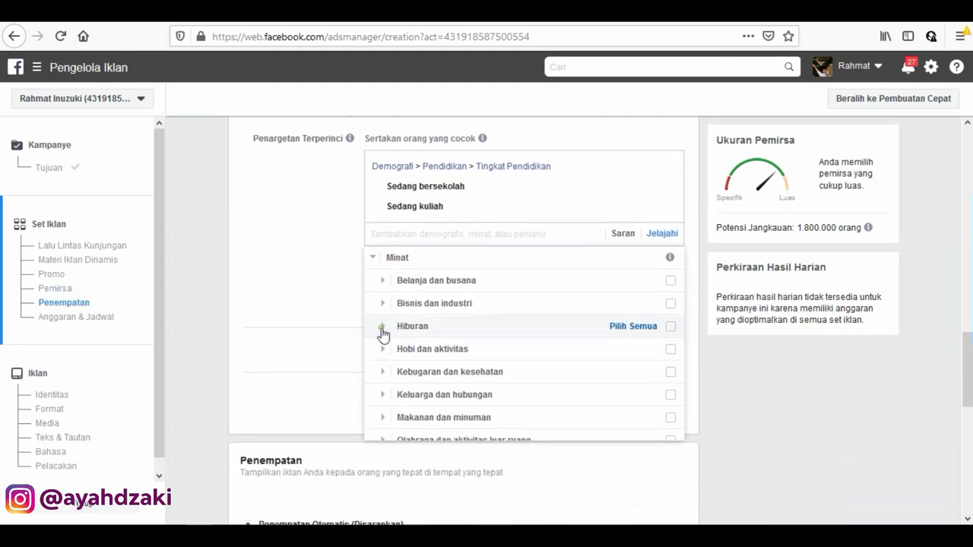
left_click(383, 327)
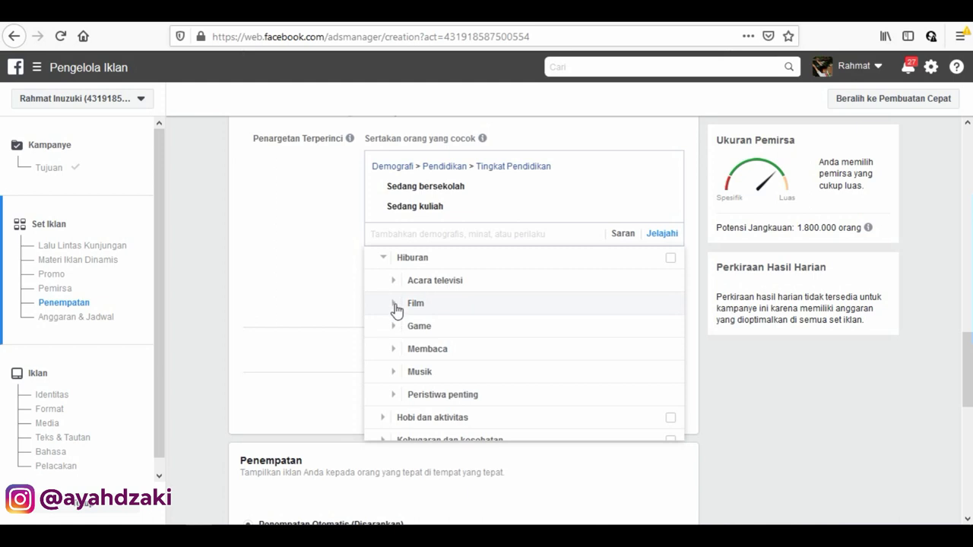
left_click(394, 304)
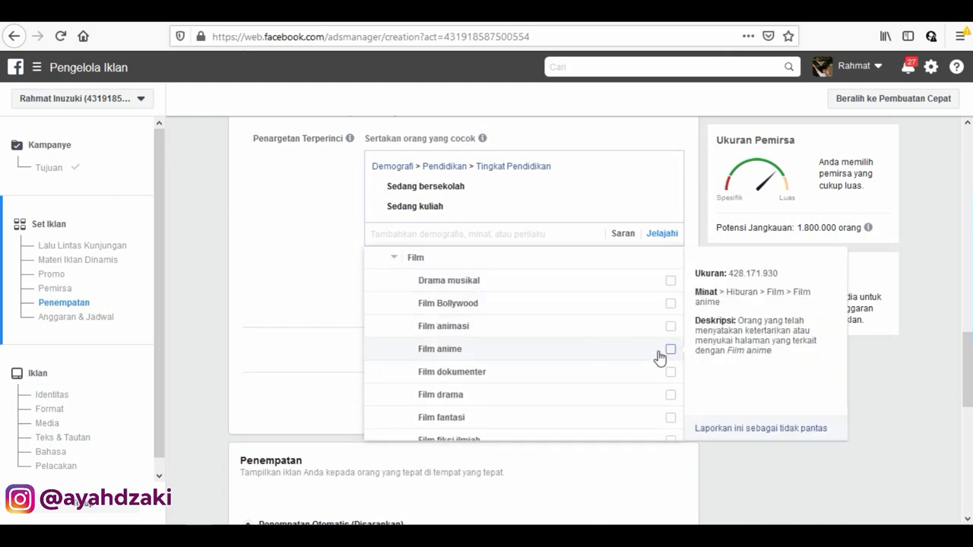
left_click(670, 351)
left_click(670, 435)
left_click(394, 317)
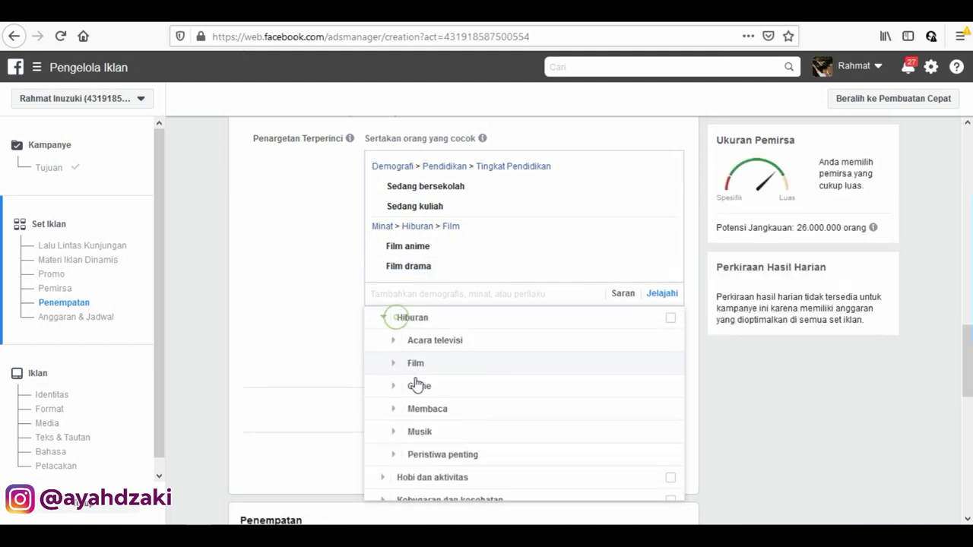
- Add the interest Game online from Minat > Hiburan > Game to the detailed targeting
left_click(393, 386)
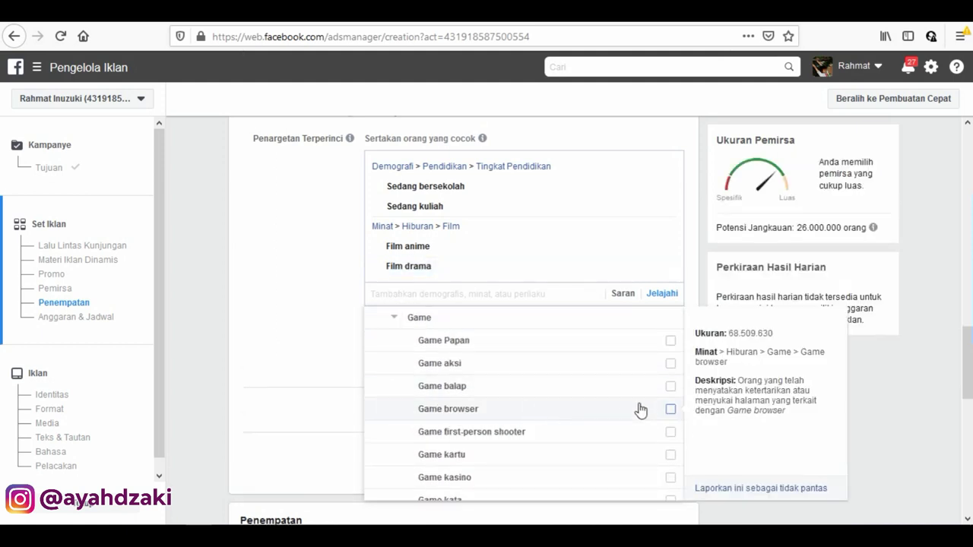
scroll(644, 426, "down", 3)
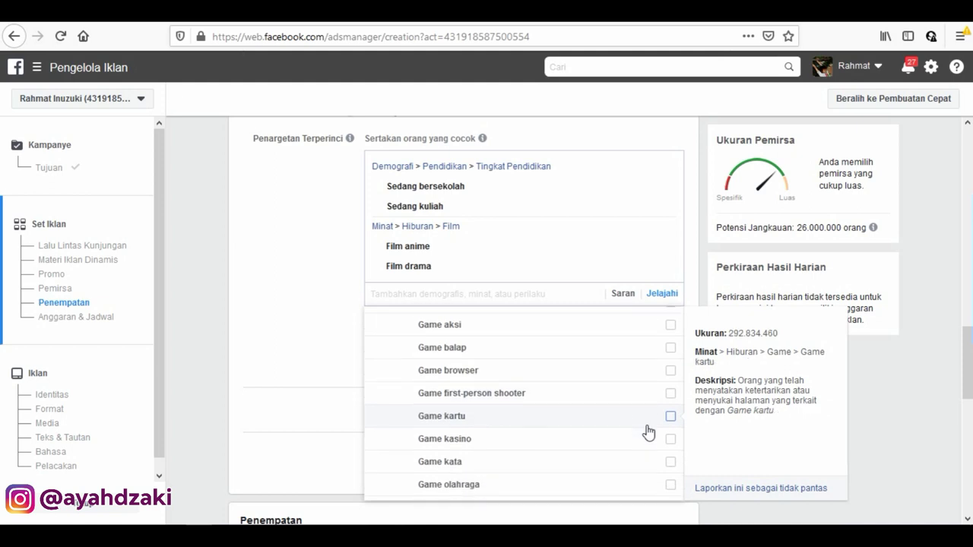
scroll(651, 431, "down", 1)
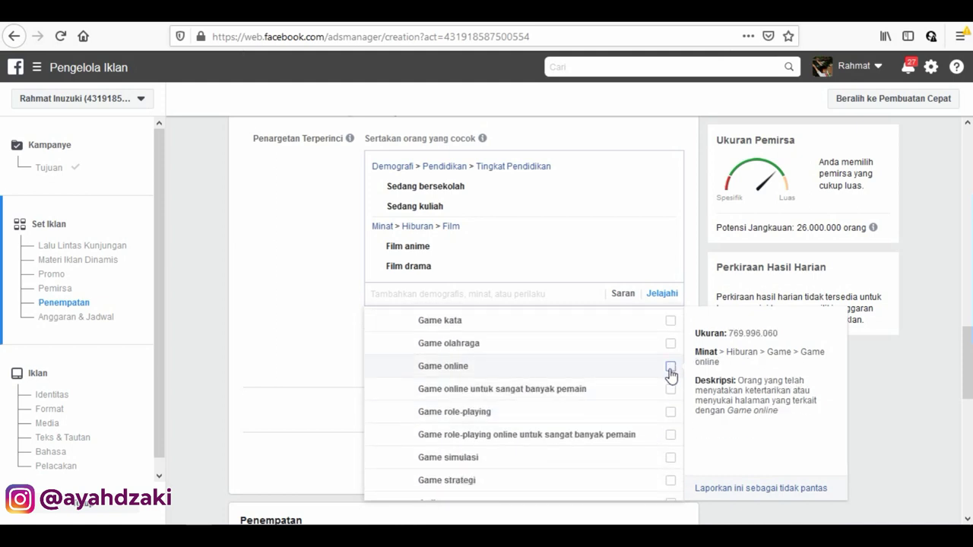
left_click(670, 368)
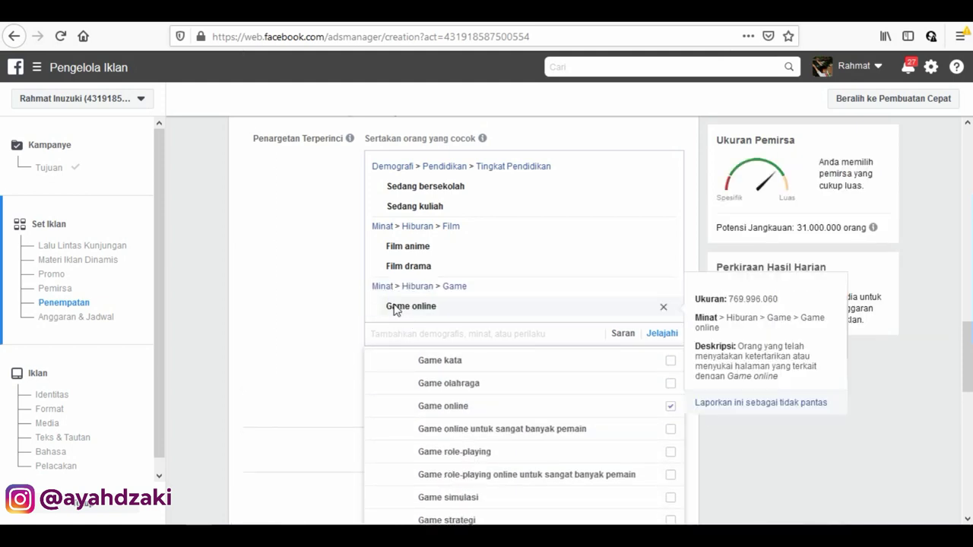
scroll(448, 403, "up", 5)
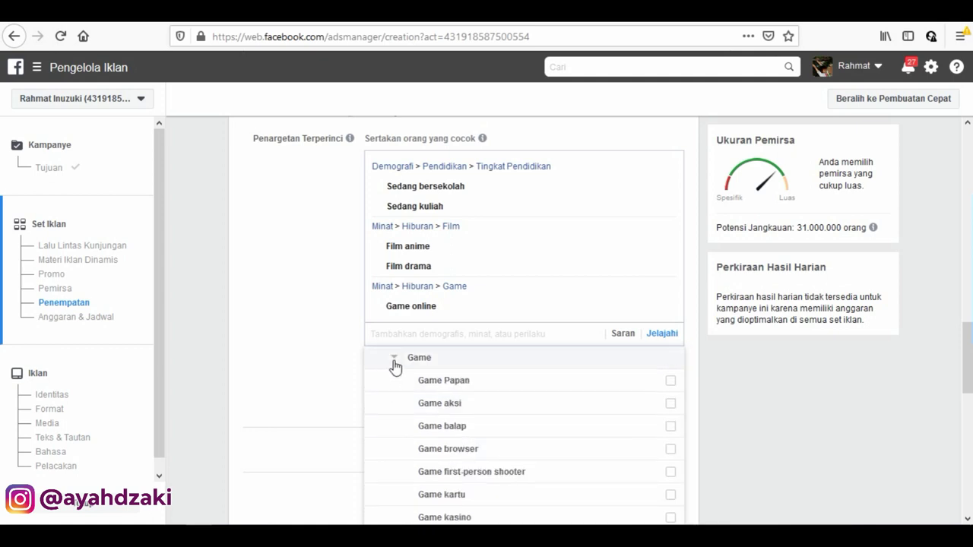
left_click(394, 362)
- Add the interest Manga from Minat > Hiburan > Membaca to the detailed targeting
left_click(394, 449)
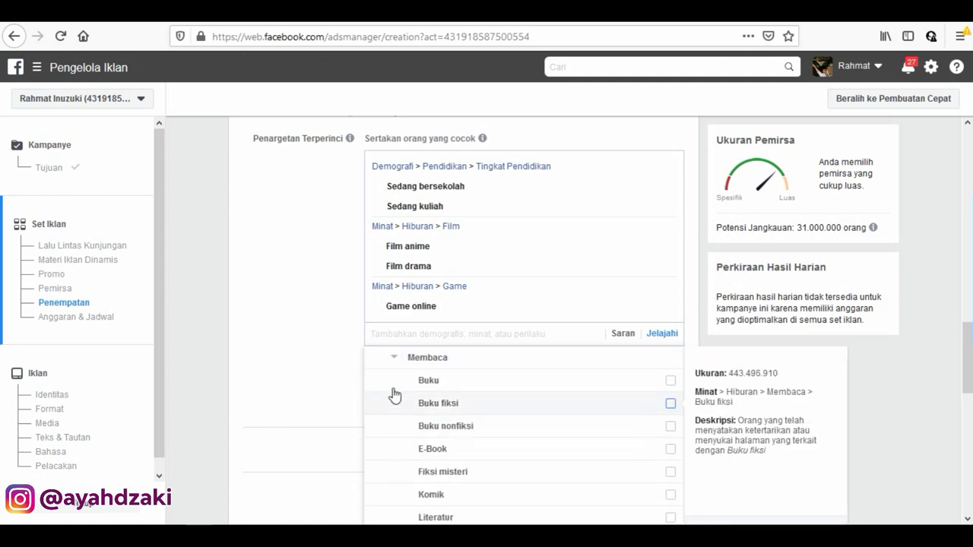
scroll(393, 388, "down", 3)
scroll(316, 400, "down", 2)
scroll(413, 365, "down", 3)
scroll(413, 368, "up", 3)
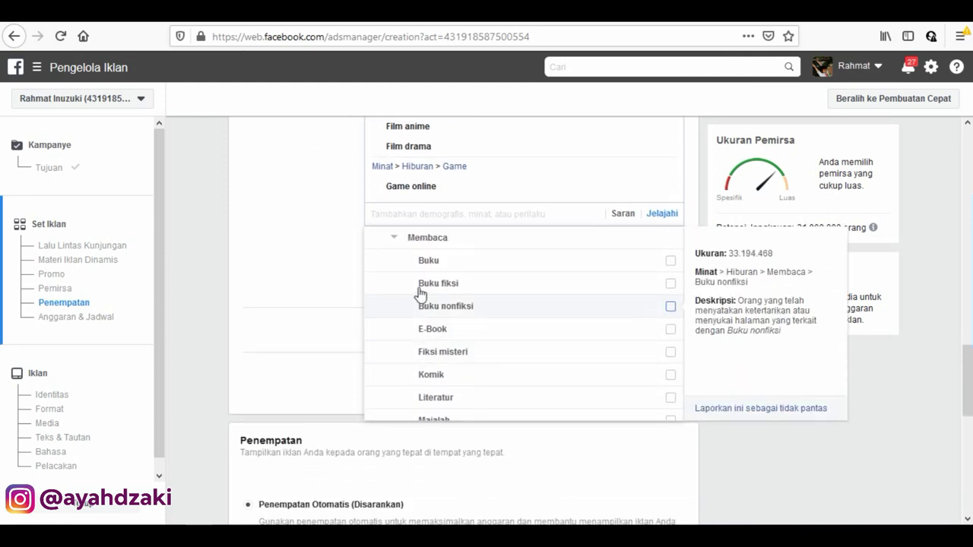
scroll(409, 320, "down", 2)
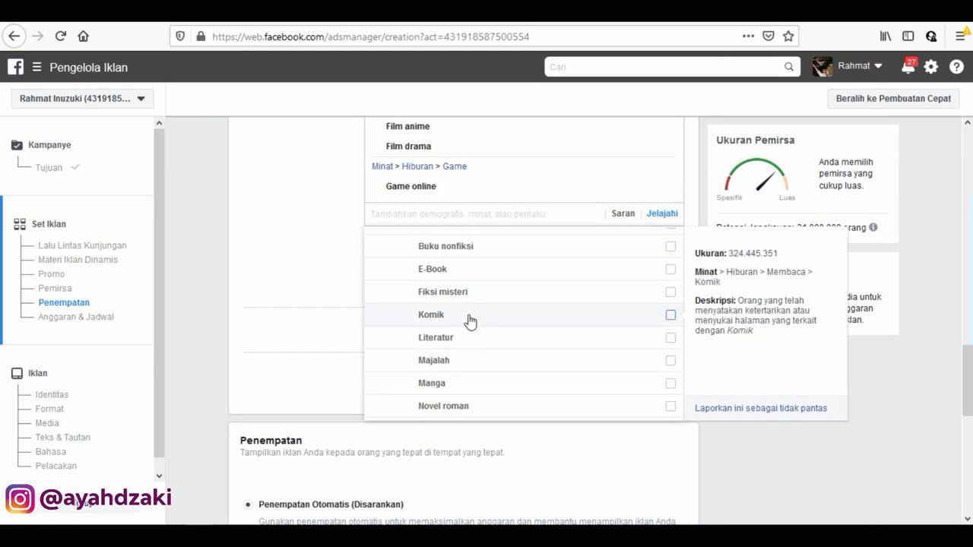
scroll(637, 326, "down", 2)
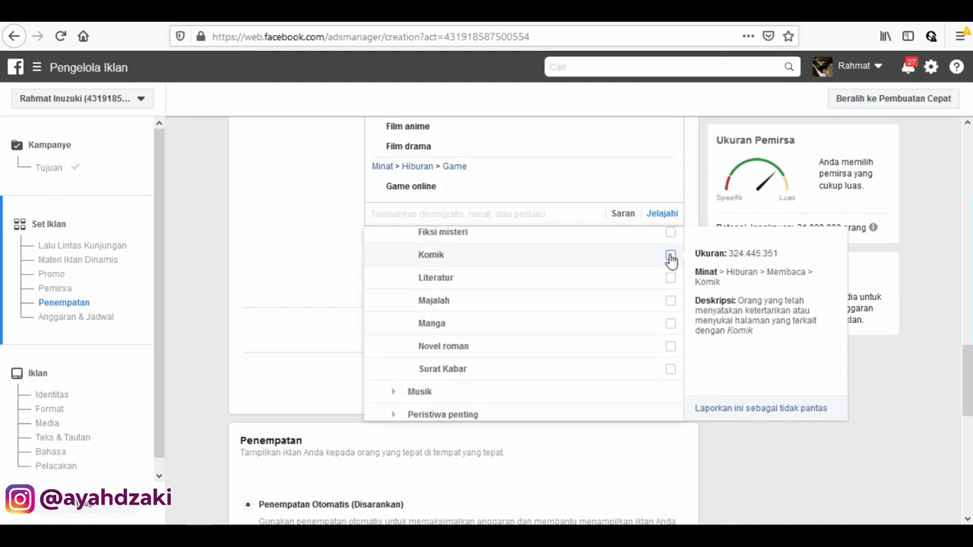
left_click(671, 325)
- Add the interest Musik pop from Minat > Hiburan > Musik to the detailed targeting
left_click(393, 421)
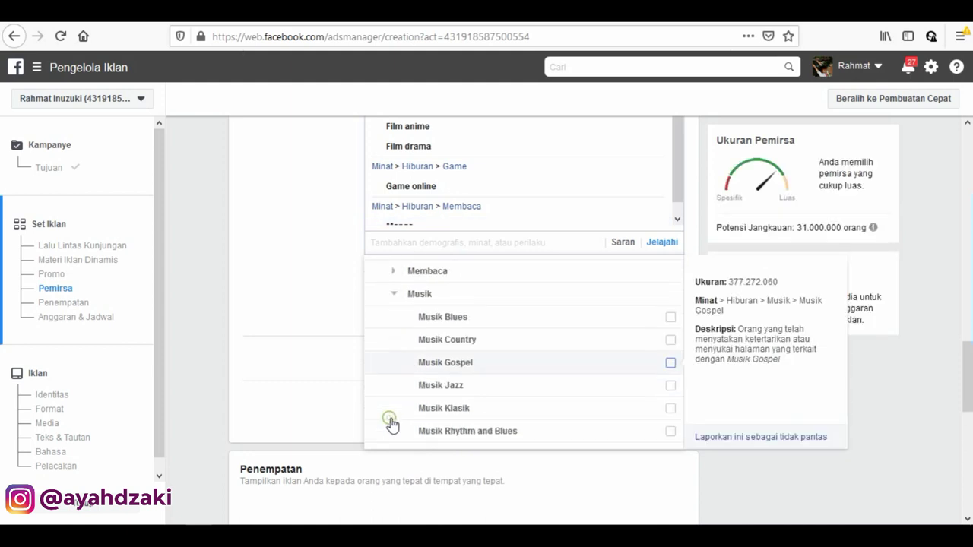
scroll(396, 373, "down", 2)
scroll(397, 374, "up", 2)
scroll(407, 378, "down", 2)
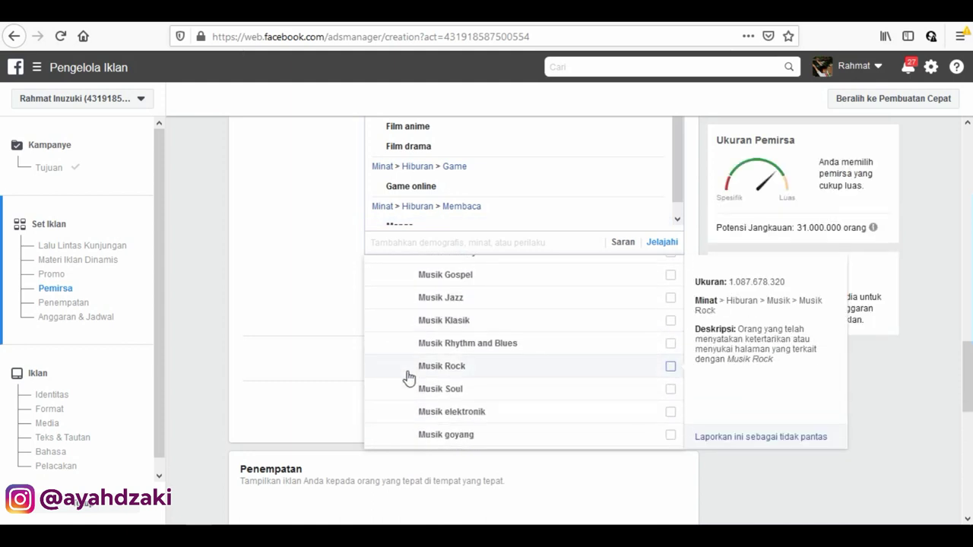
scroll(408, 374, "down", 2)
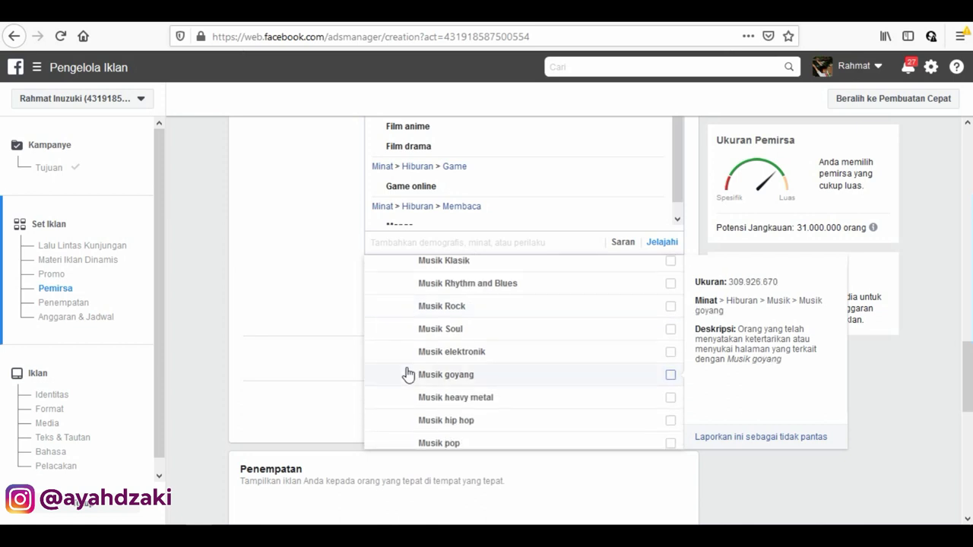
scroll(408, 374, "down", 4)
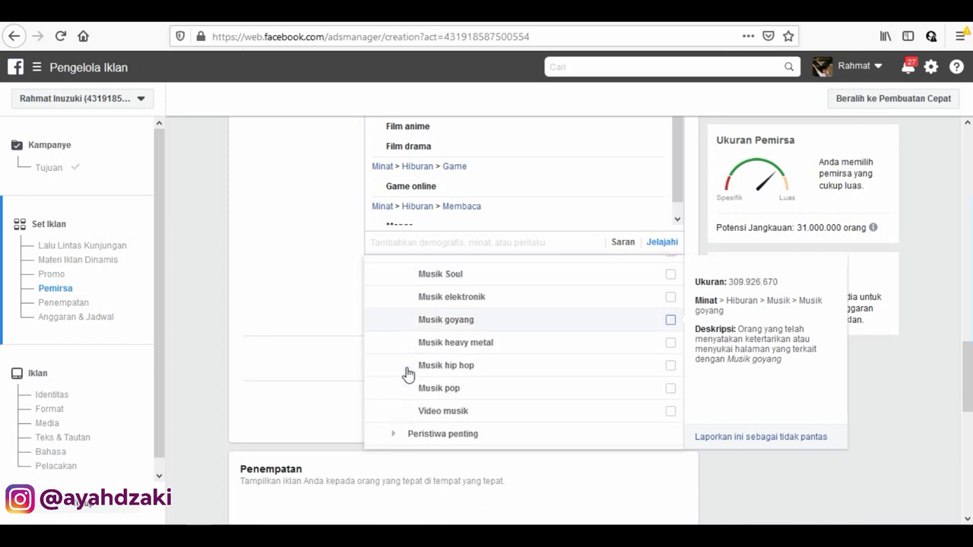
left_click(671, 325)
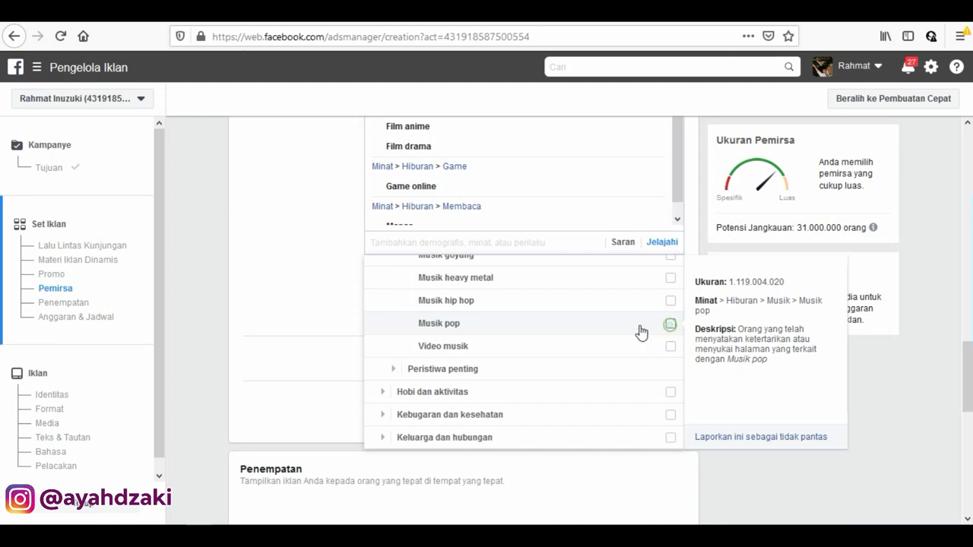
left_click(667, 244)
- Add the behaviour Akses Facebook (jenis jaringan): 4G from Perilaku > Pengguna Perangkat Seluler > Koneksi Jaringan to the detailed targeting
left_click(663, 243)
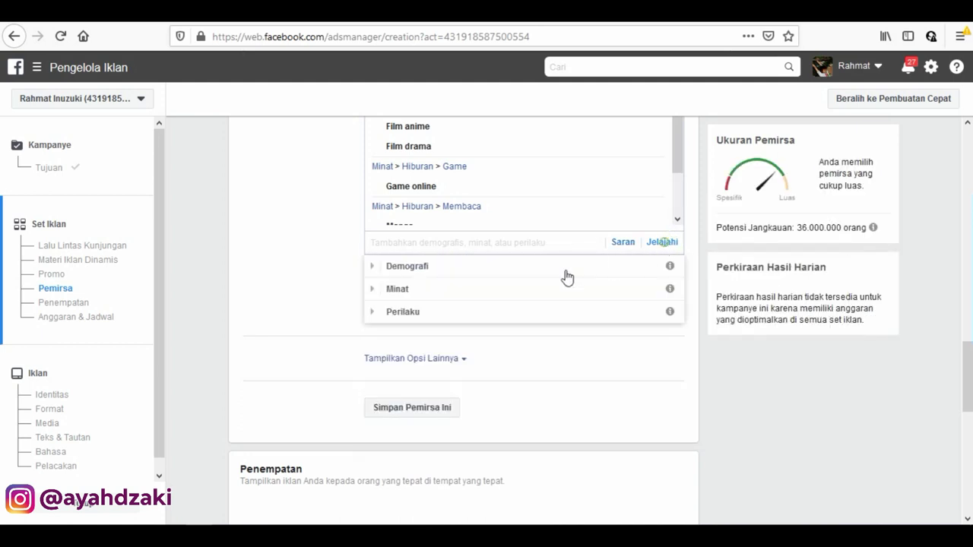
left_click(374, 313)
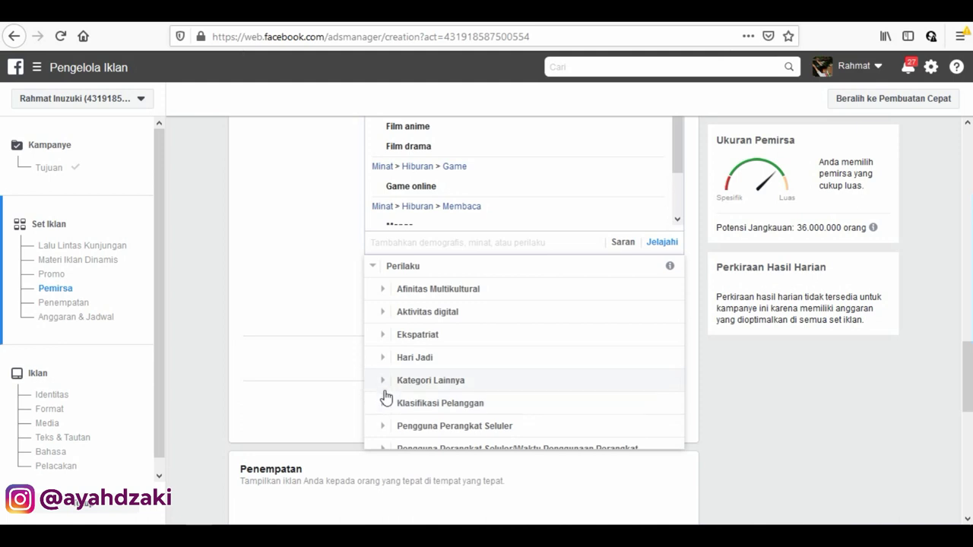
left_click(384, 403)
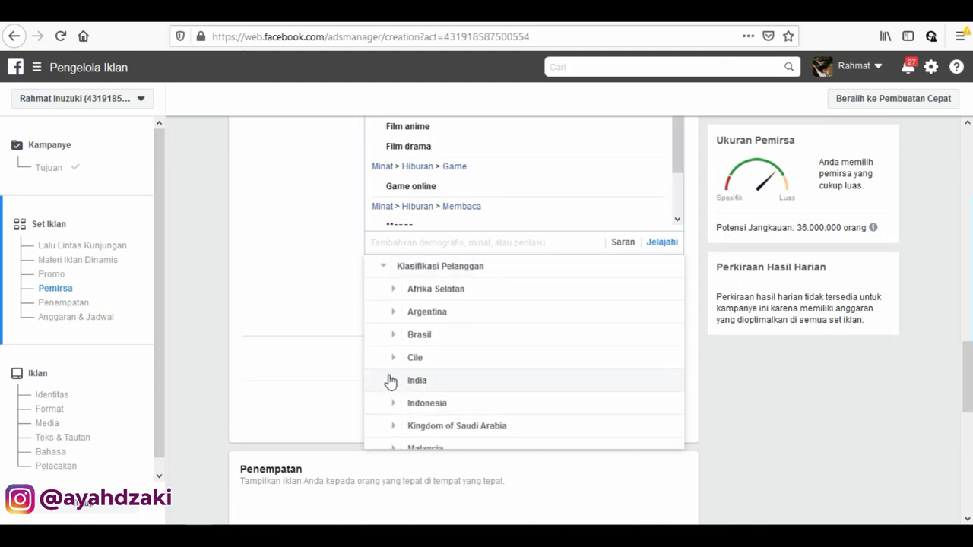
left_click(386, 266)
scroll(376, 400, "down", 1)
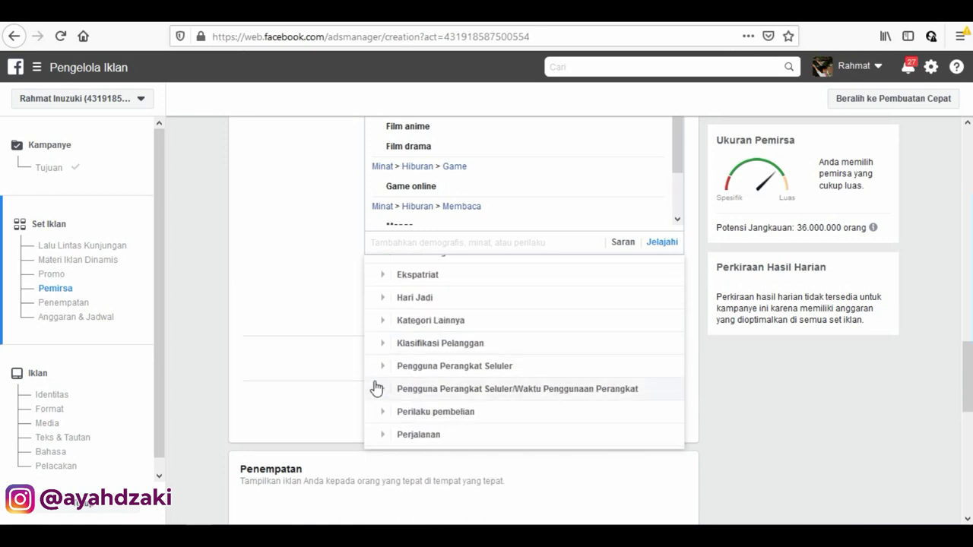
left_click(378, 368)
mouse_move(453, 391)
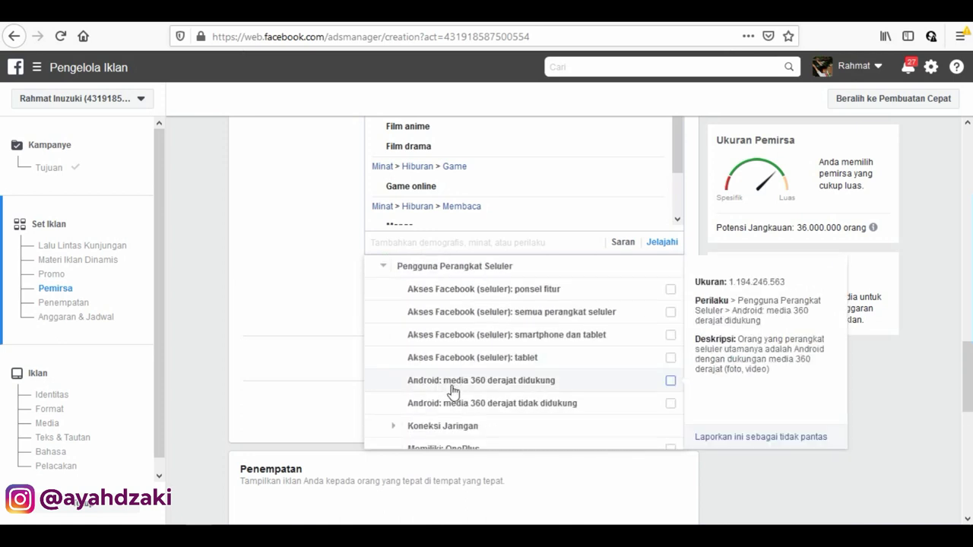
left_click(395, 426)
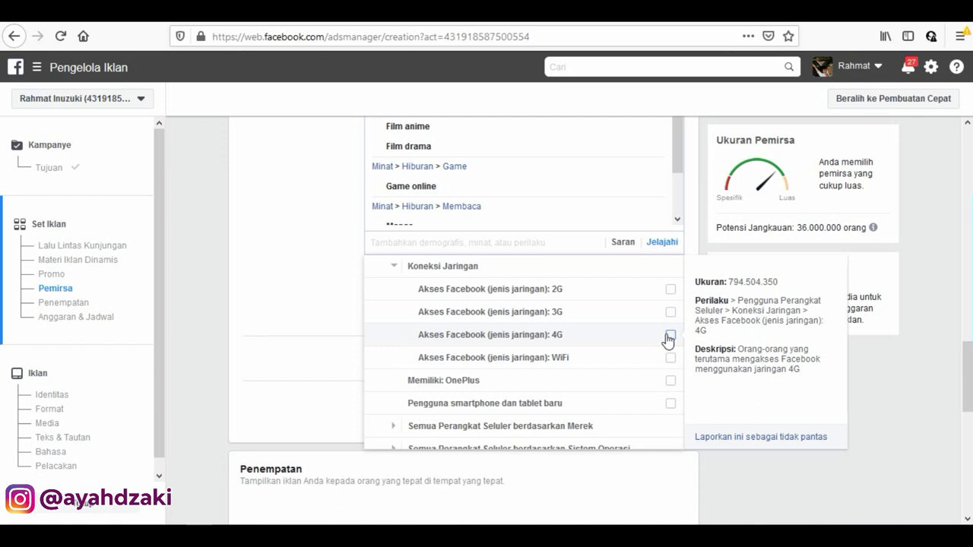
left_click(669, 336)
- Add Facebook access by Apple (iOS) and Android devices from Semua Perangkat Seluler berdasarkan Sistem Operasi to the detailed targeting
scroll(502, 337, "down", 2)
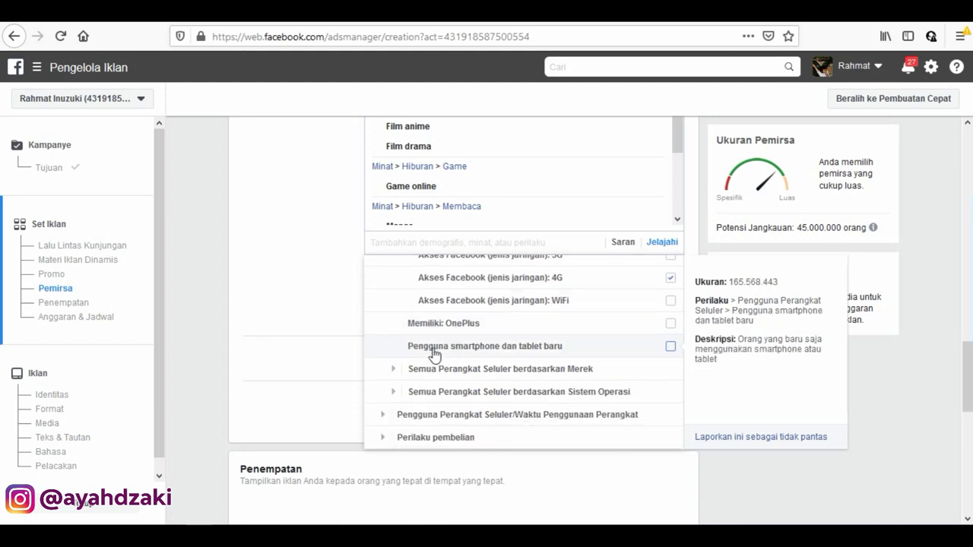
left_click(393, 392)
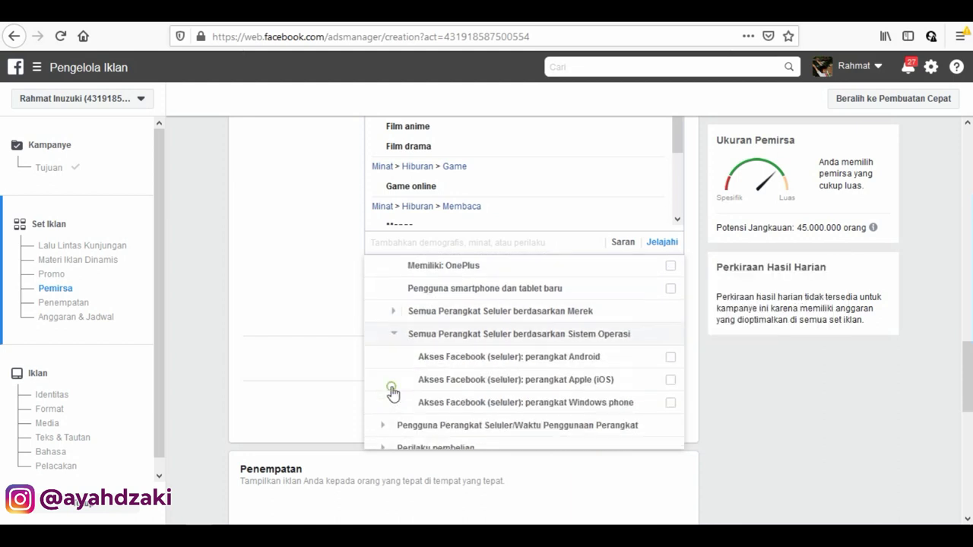
scroll(532, 365, "down", 2)
left_click(671, 313)
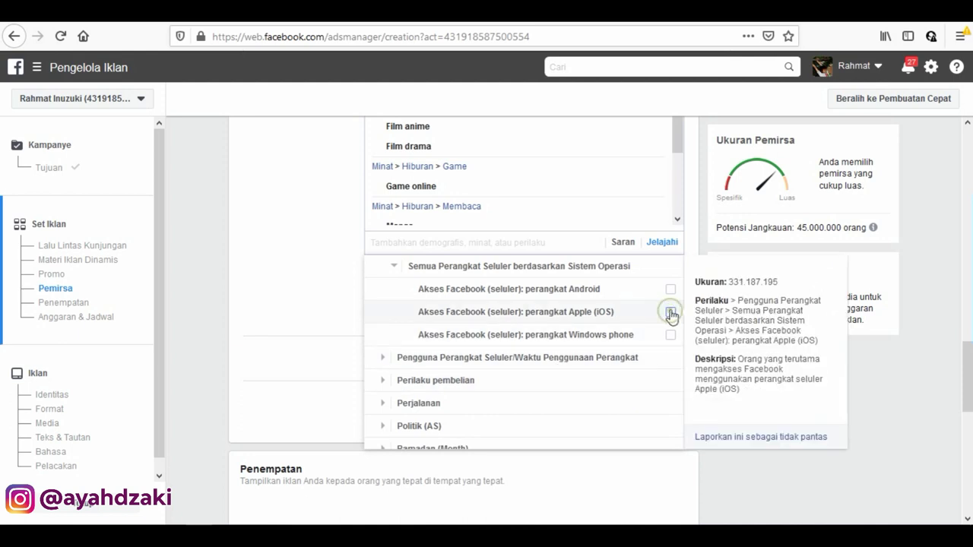
left_click(670, 290)
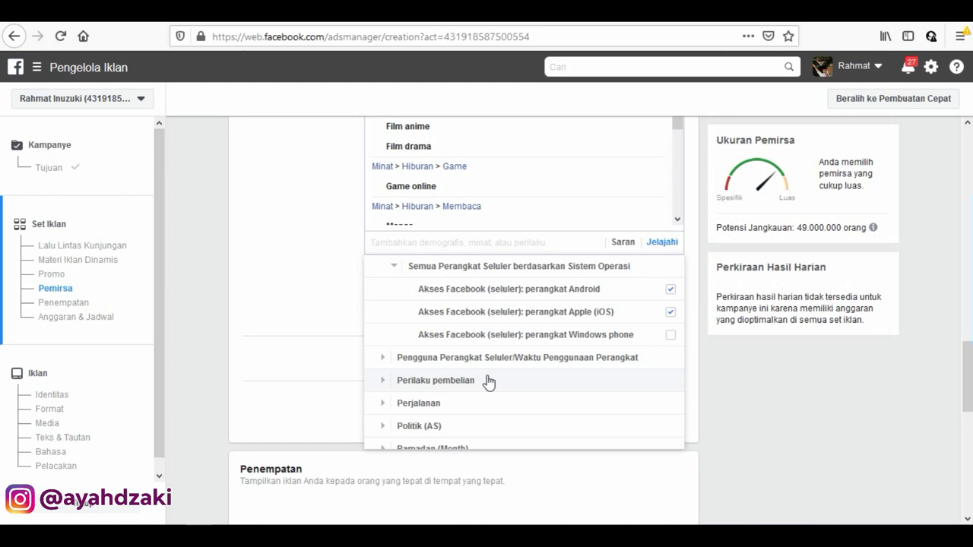
- Add the behaviour Pembelanja yang Berinteraksi from Perilaku pembelian to the detailed targeting and close the browse list
mouse_move(492, 348)
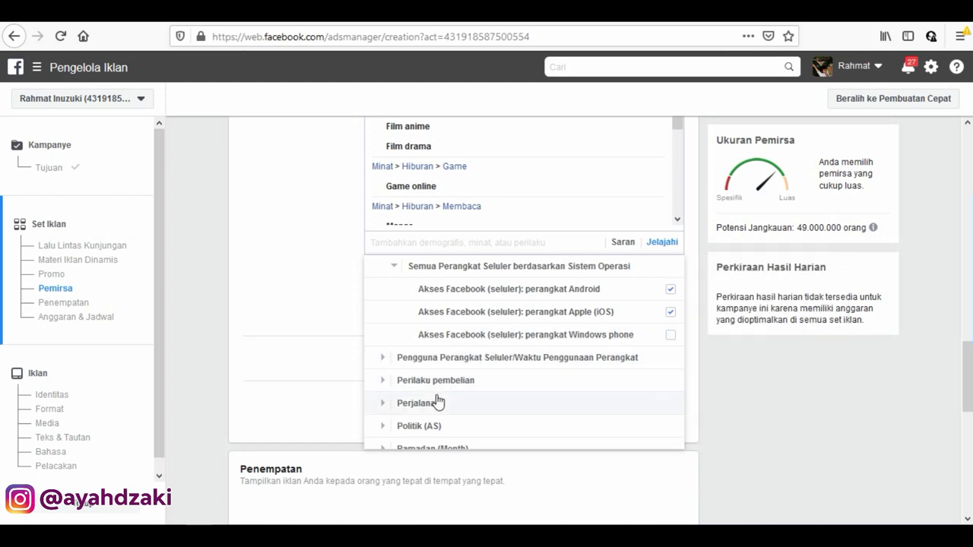
left_click(382, 386)
mouse_move(606, 348)
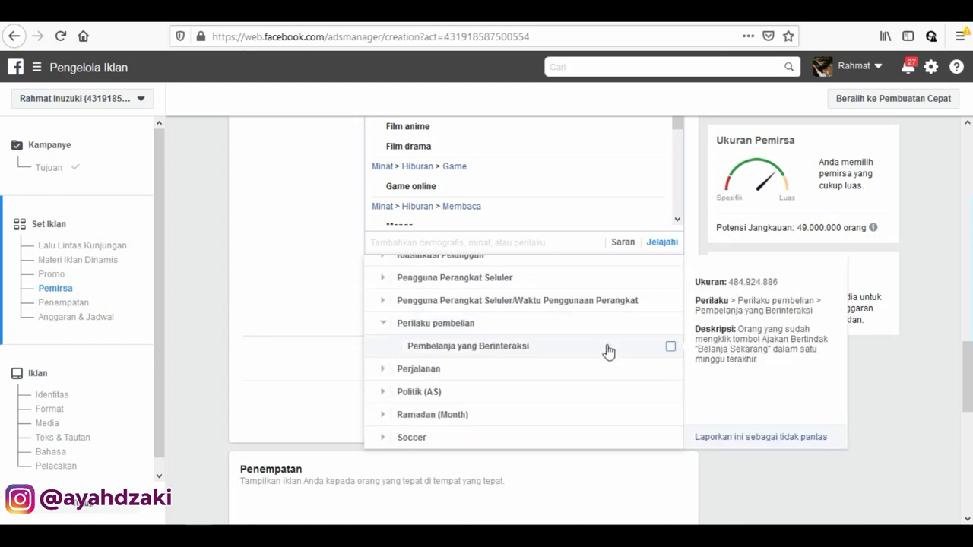
left_click(670, 347)
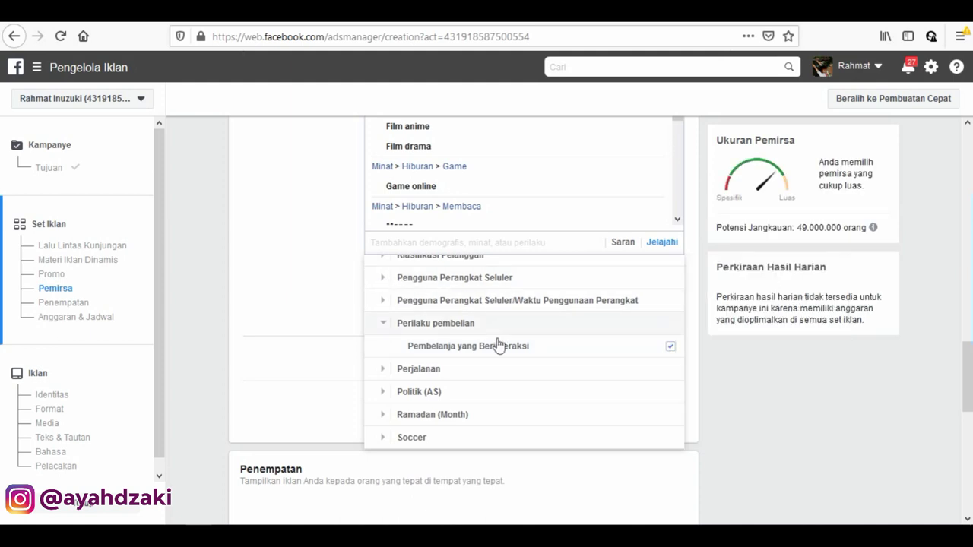
mouse_move(539, 348)
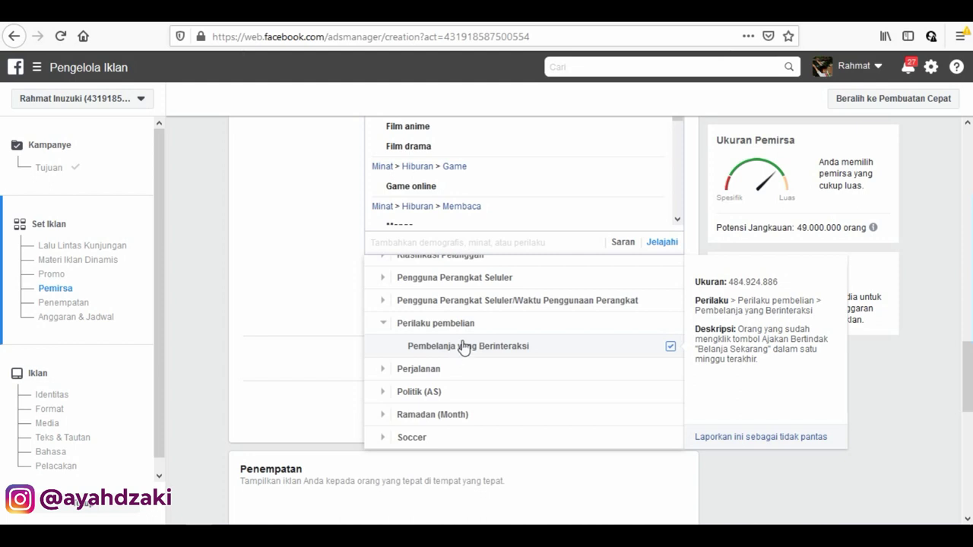
scroll(425, 354, "down", 2)
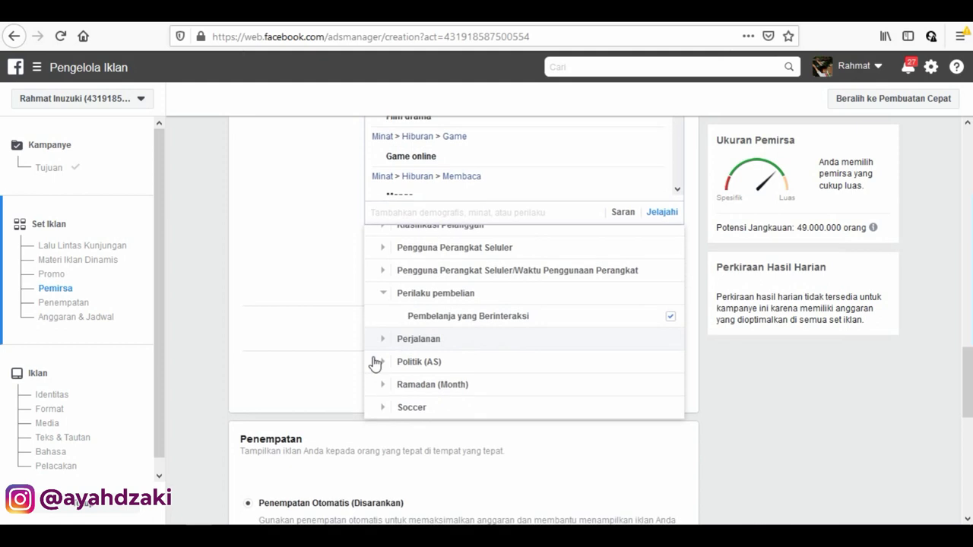
left_click(317, 364)
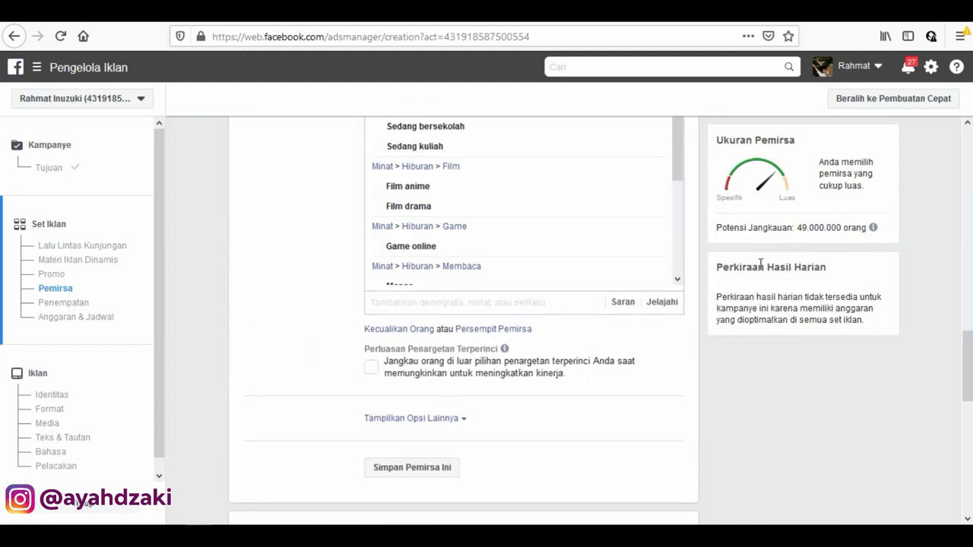
- Switch to Penempatan Manual and exclude the Facebook, Audience Network and Messenger platforms, keeping only Instagram
scroll(544, 392, "down", 5)
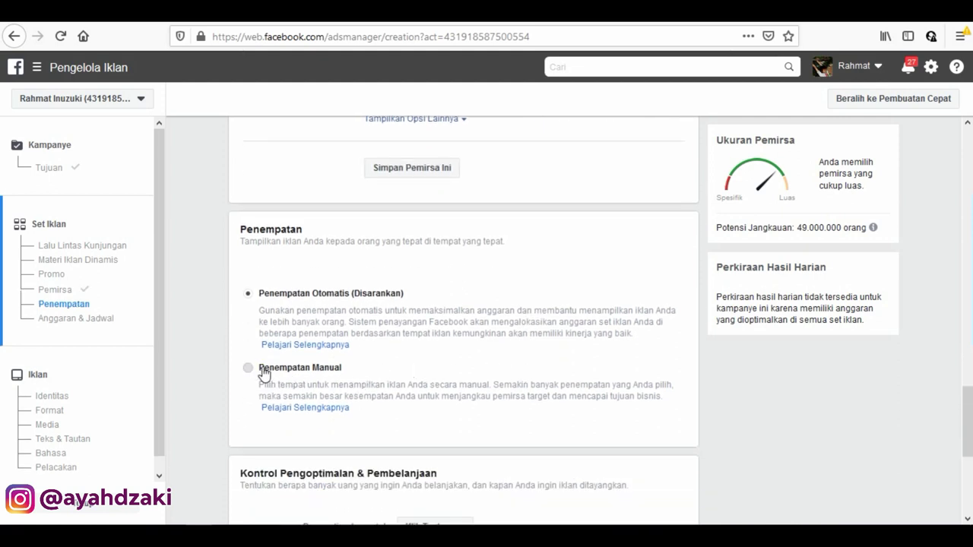
left_click(264, 372)
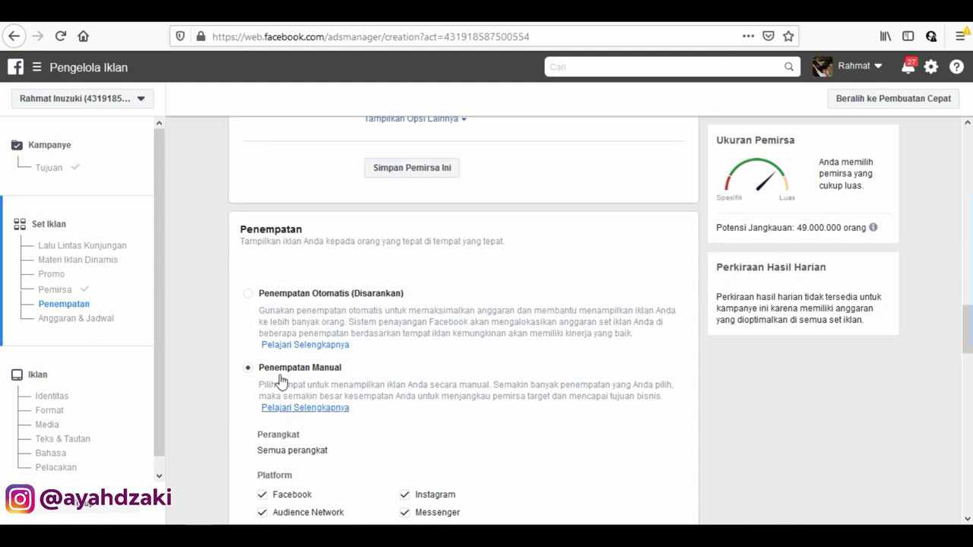
scroll(220, 354, "down", 1)
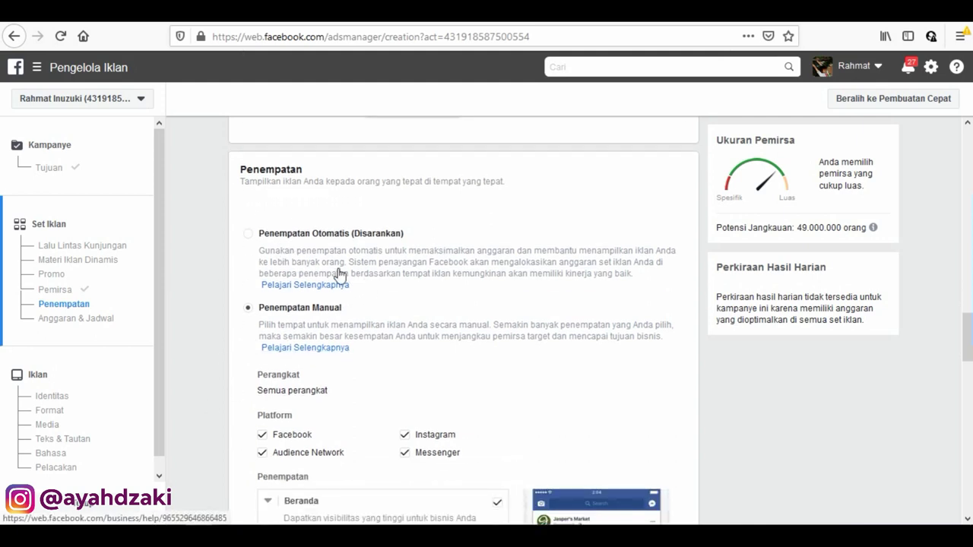
scroll(284, 332, "down", 2)
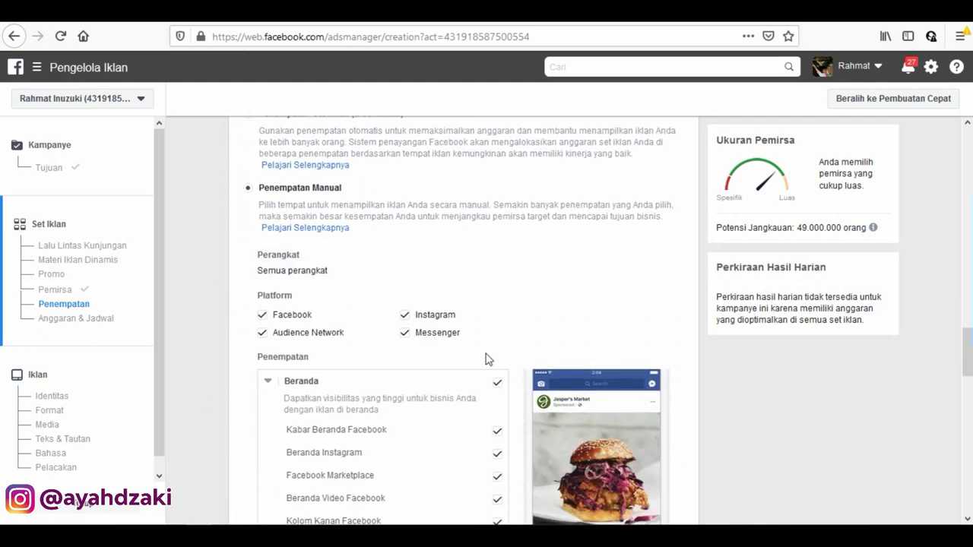
left_click(263, 316)
left_click(265, 333)
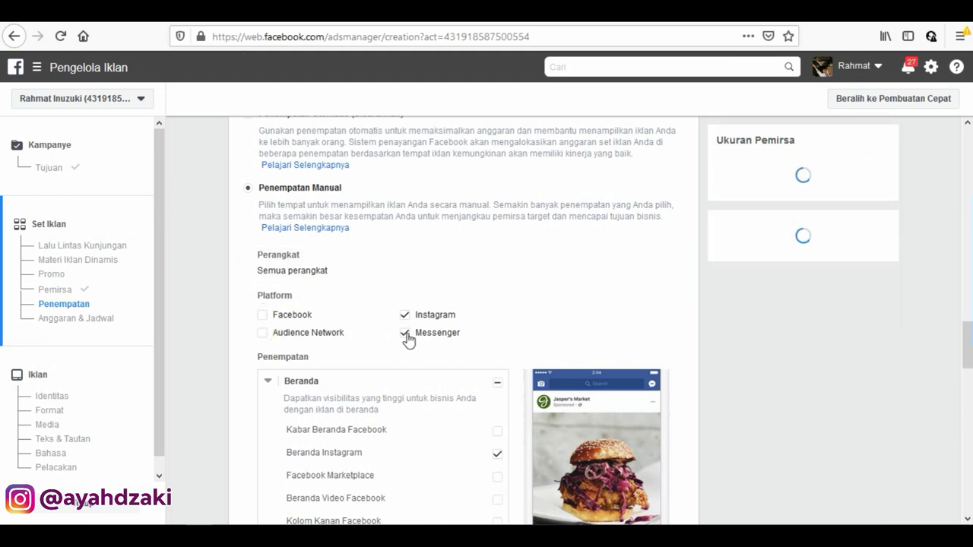
left_click(405, 334)
- Remove Jelajah Instagram from the ad placements, keeping Beranda Instagram and Instagram Stories
scroll(395, 346, "down", 2)
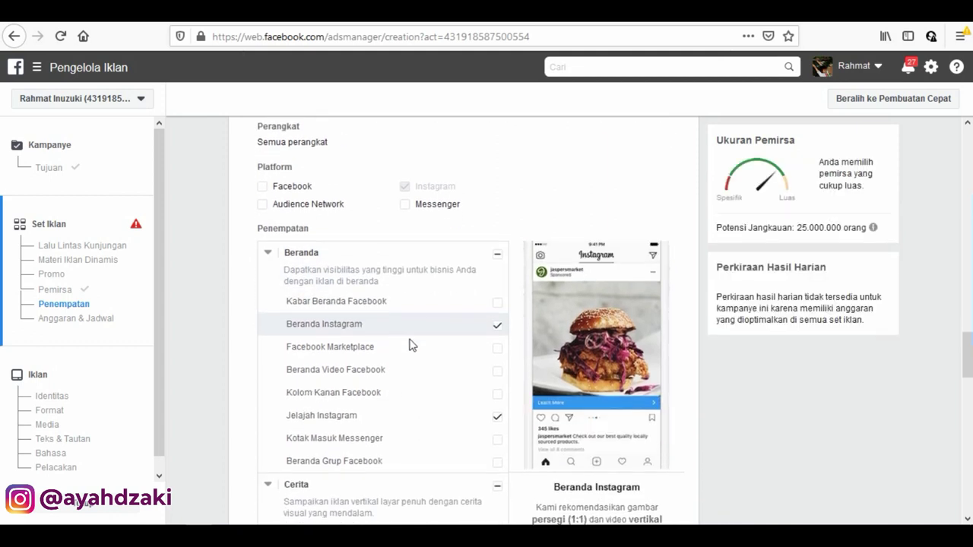
scroll(409, 345, "down", 3)
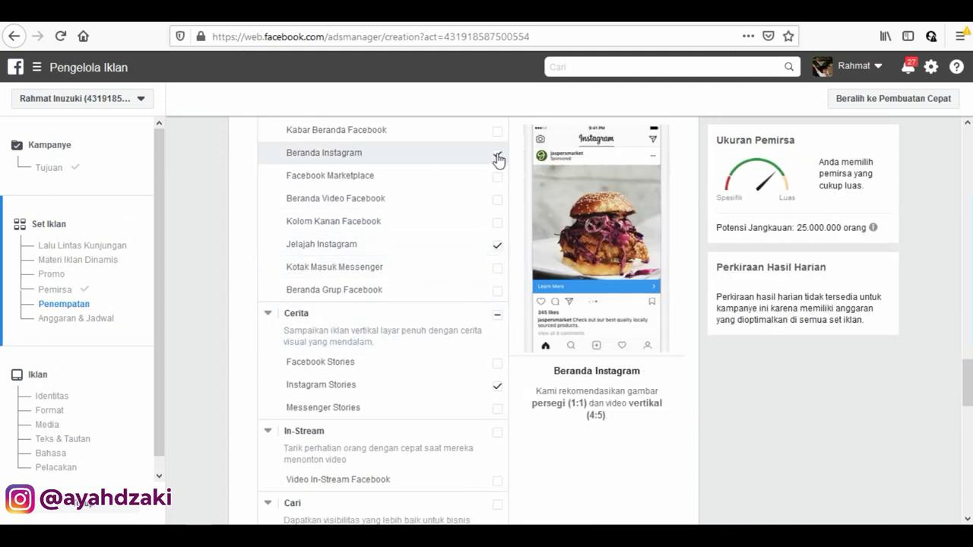
left_click(497, 249)
scroll(449, 350, "down", 1)
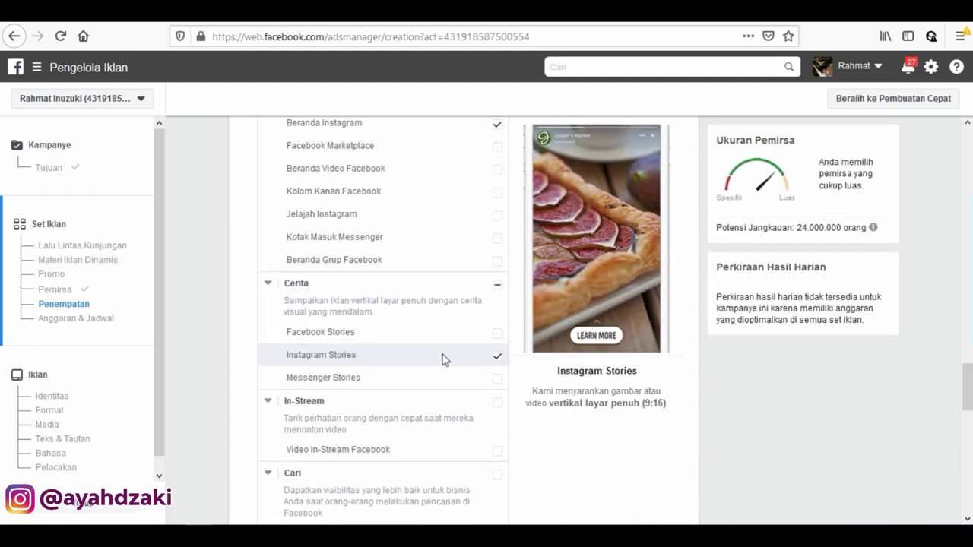
scroll(445, 359, "down", 3)
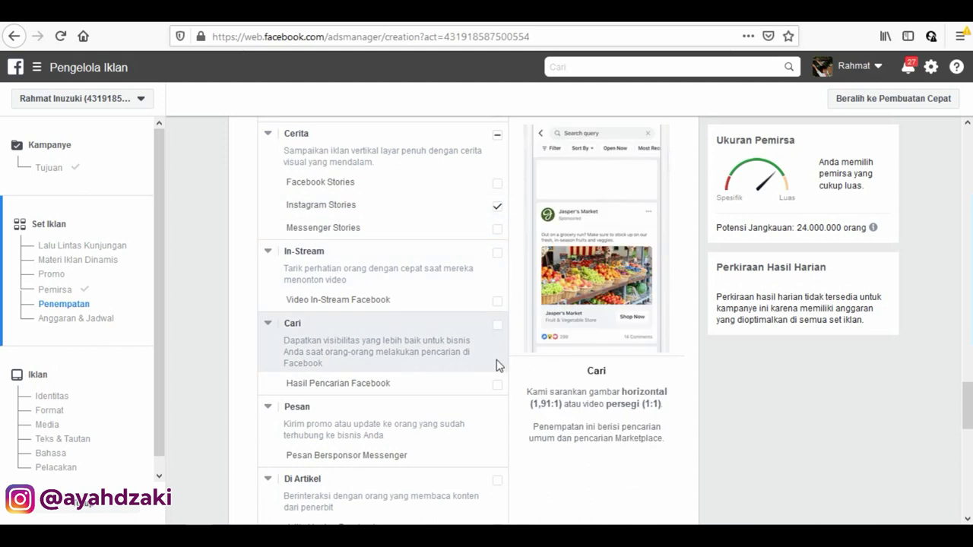
- Choose Klik Tautan as the ad delivery optimization and continue to the ad setup
scroll(497, 369, "down", 4)
scroll(454, 330, "down", 6)
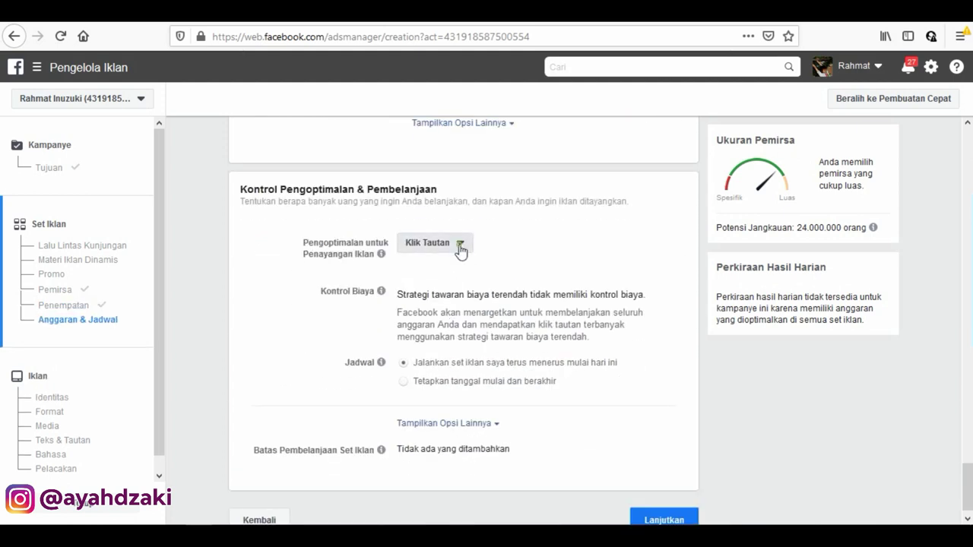
left_click(460, 245)
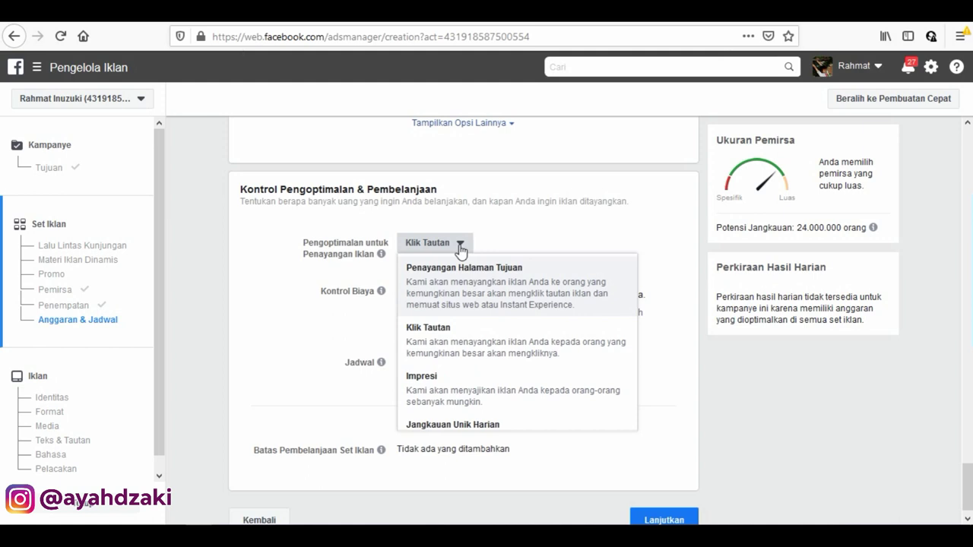
left_click(506, 347)
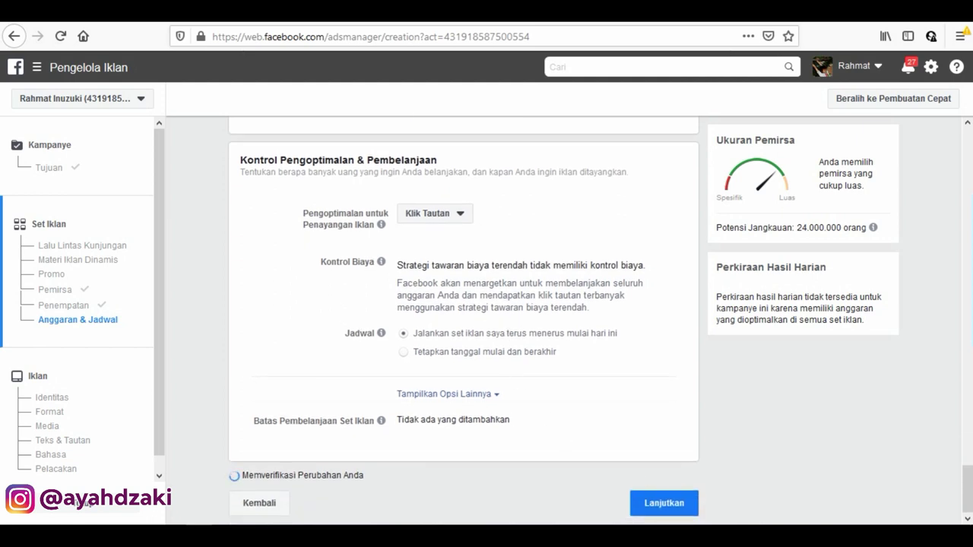
left_click(664, 504)
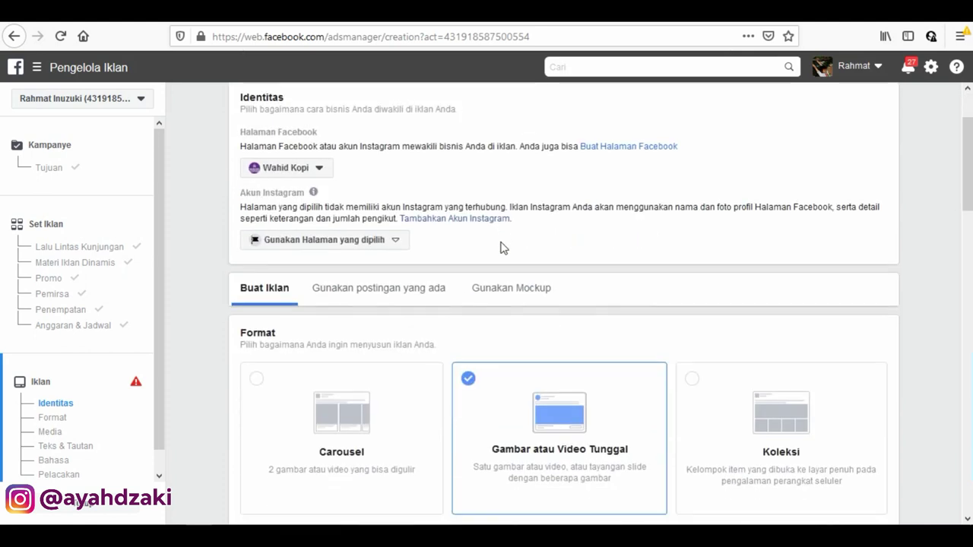
- Select the Facebook Page Online under Gobanco Bekasi as the ad's identity
left_click(320, 202)
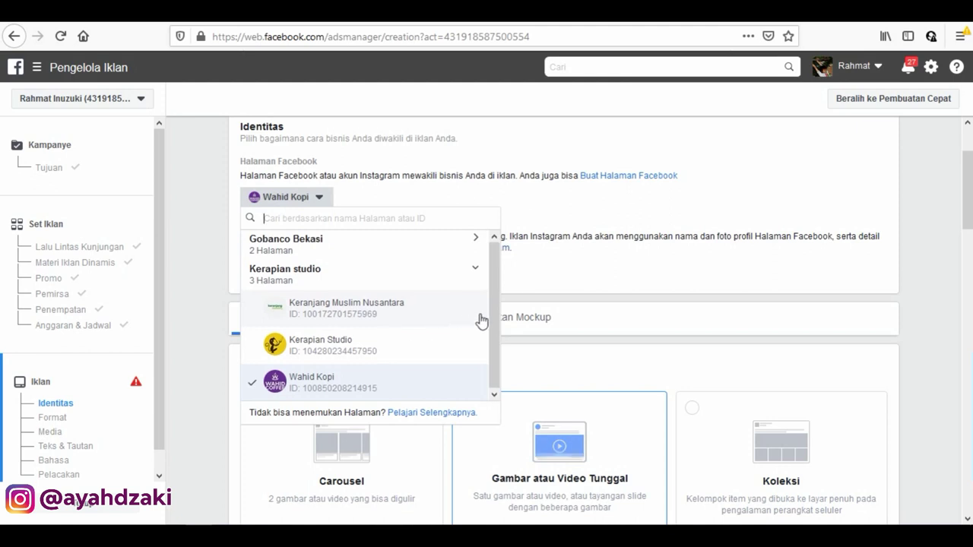
left_click(383, 245)
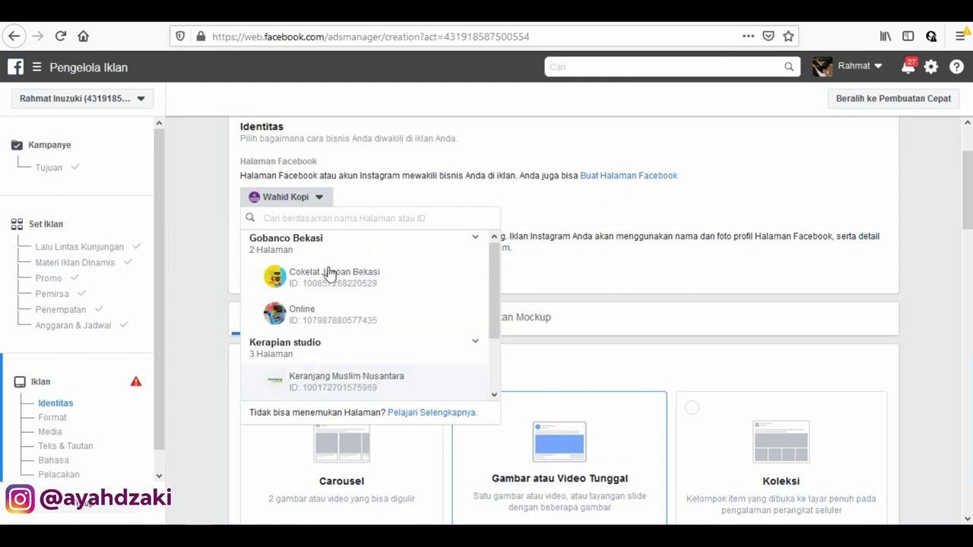
left_click(320, 324)
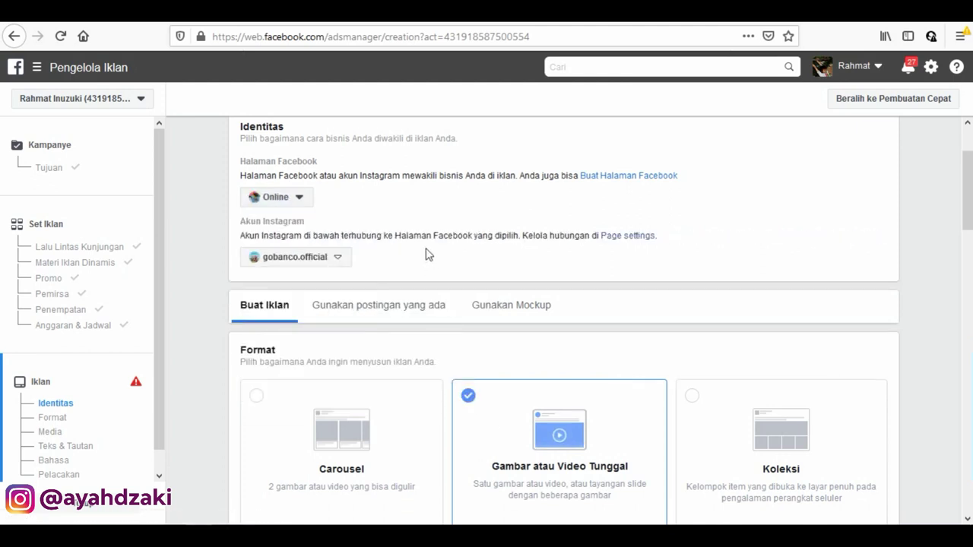
- Check which Instagram account is linked to the chosen Page and review the available Facebook Pages
left_click(339, 260)
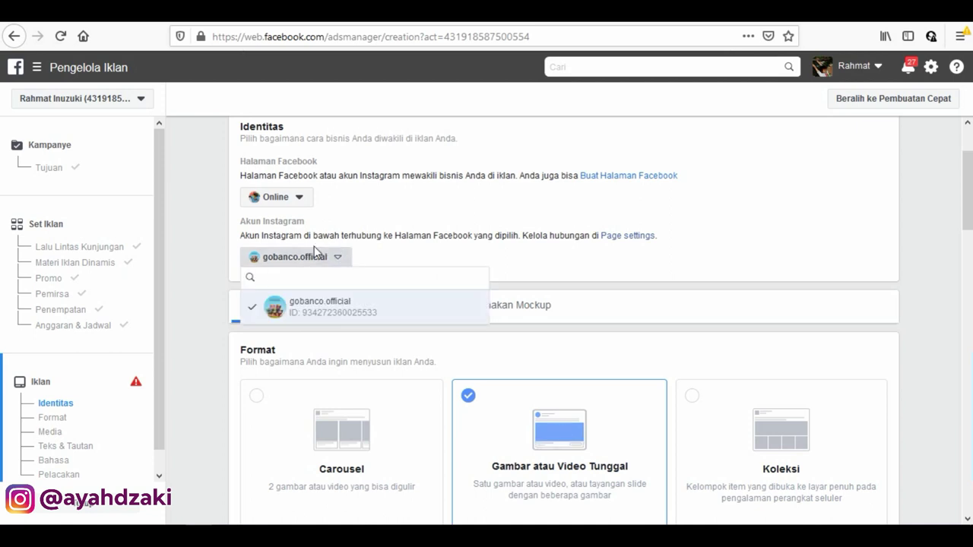
left_click(373, 256)
left_click(347, 265)
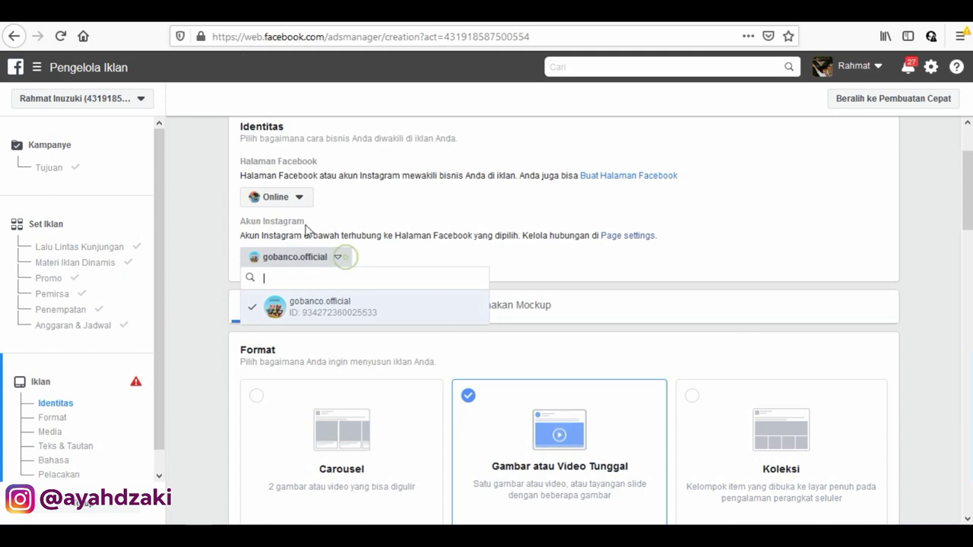
left_click(288, 200)
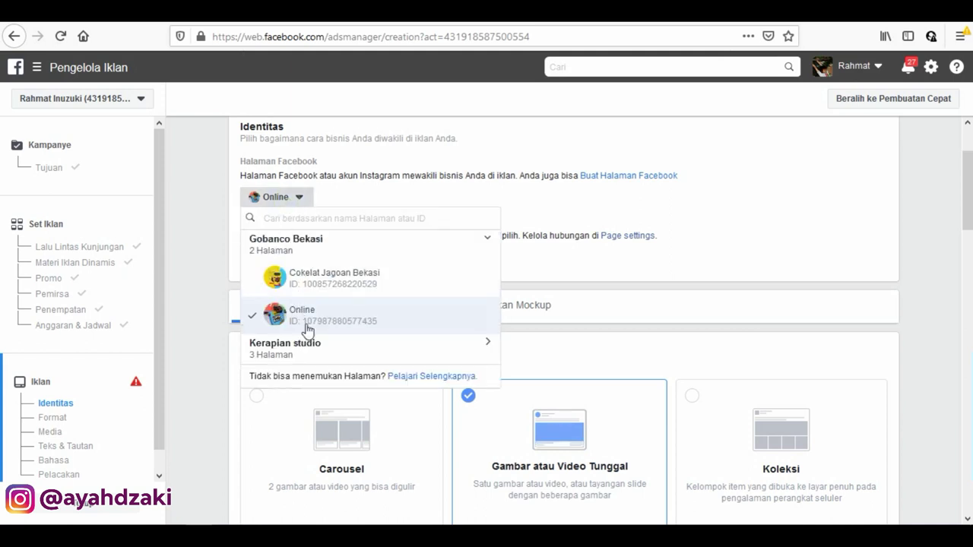
- Switch the ad's Facebook Page to Wahid Kopi under Kerapian studio and check its Instagram account options
left_click(304, 348)
scroll(312, 391, "down", 2)
left_click(313, 375)
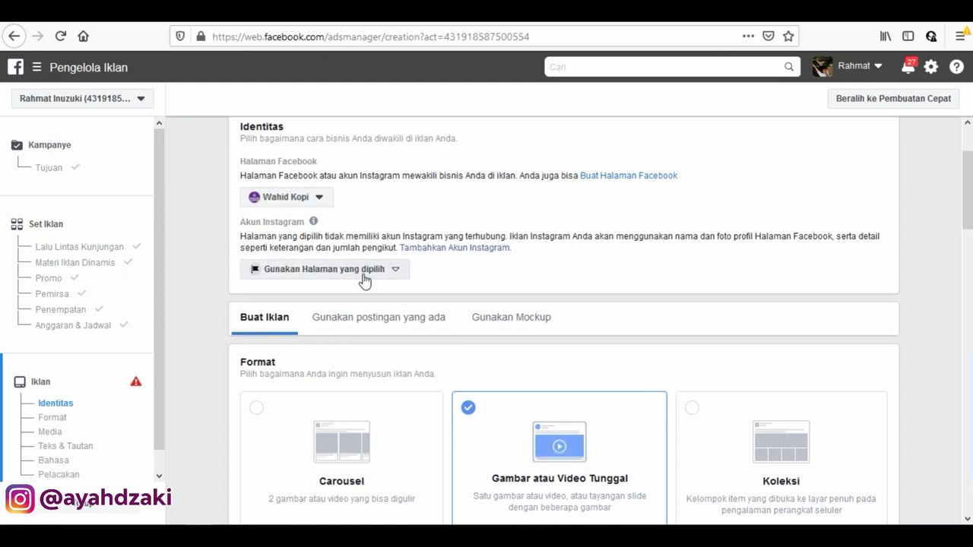
left_click(364, 272)
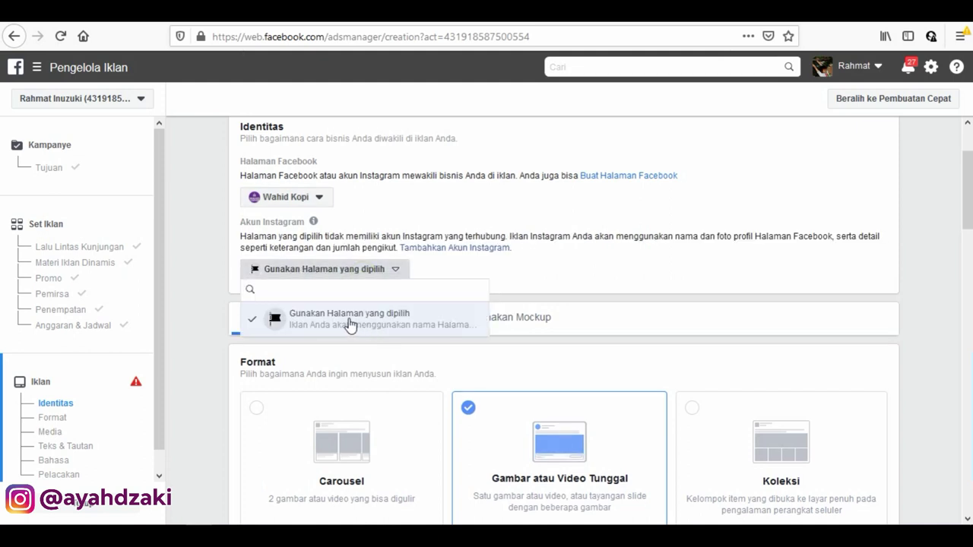
- Set the ad's Facebook Page back to Online under Gobanco Bekasi
left_click(307, 201)
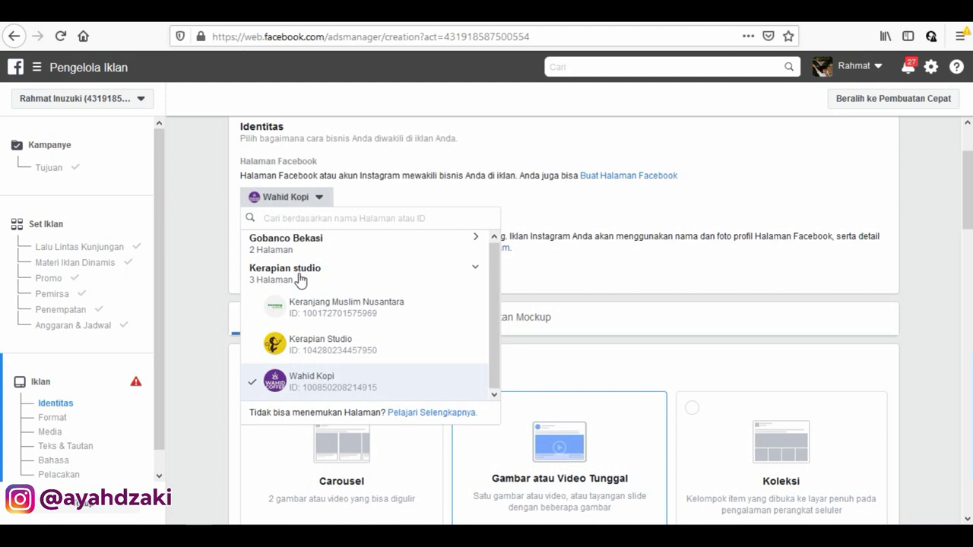
scroll(301, 278, "up", 1)
left_click(295, 322)
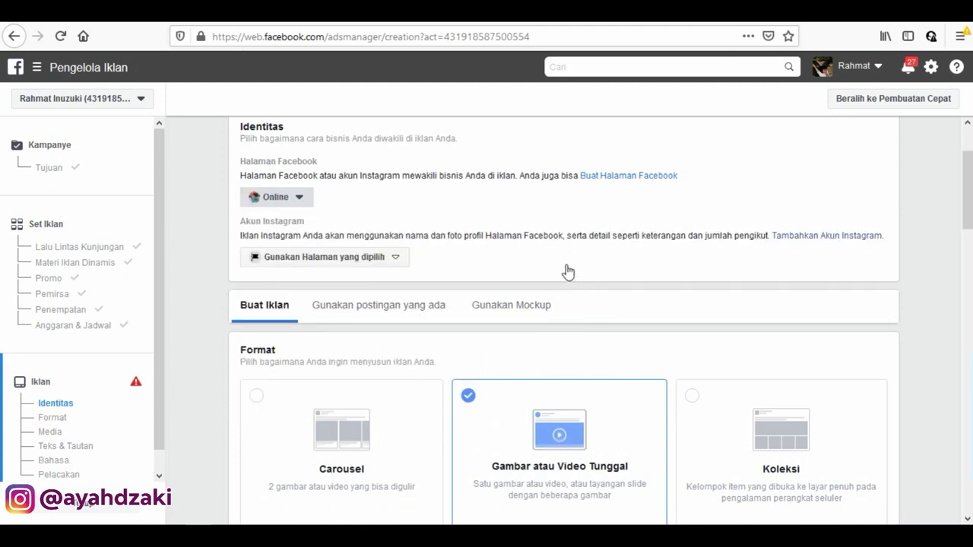
- Start adding an image to the ad's media and open the file upload from the image picker
scroll(525, 269, "down", 4)
scroll(471, 275, "down", 1)
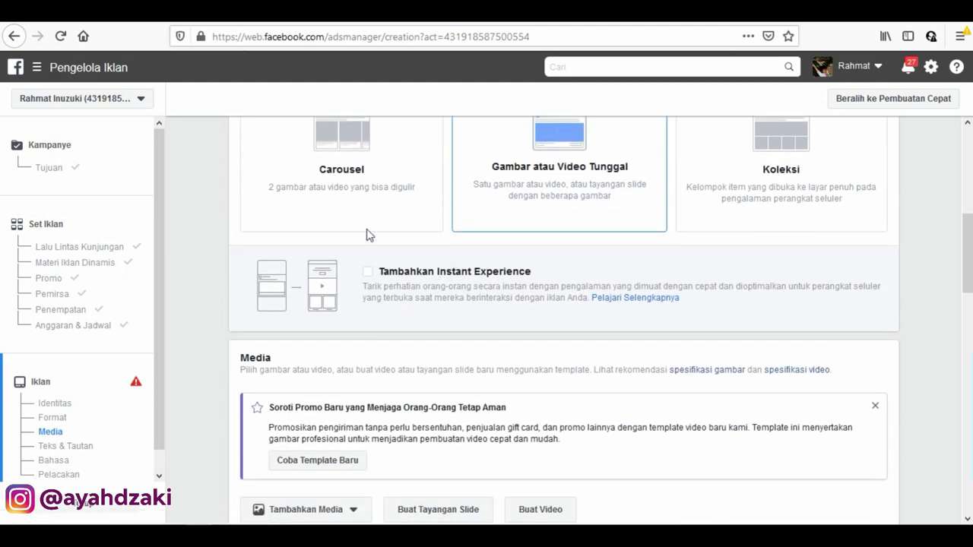
scroll(367, 234, "up", 2)
scroll(373, 228, "down", 2)
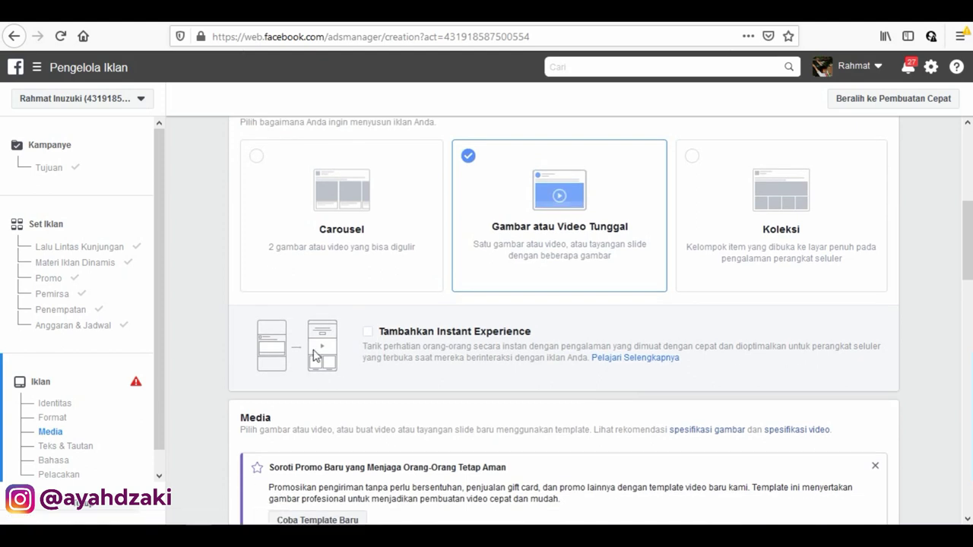
scroll(383, 319, "down", 3)
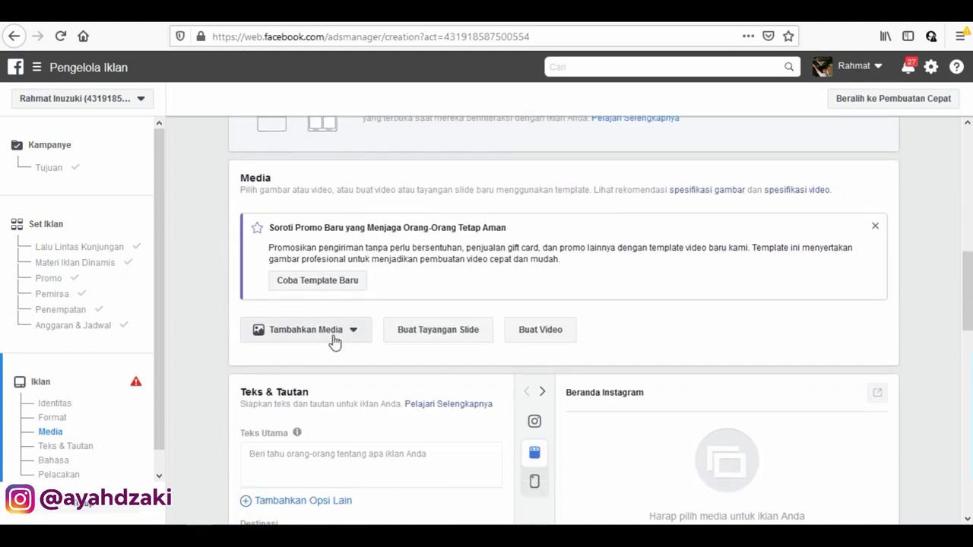
left_click(334, 342)
left_click(329, 361)
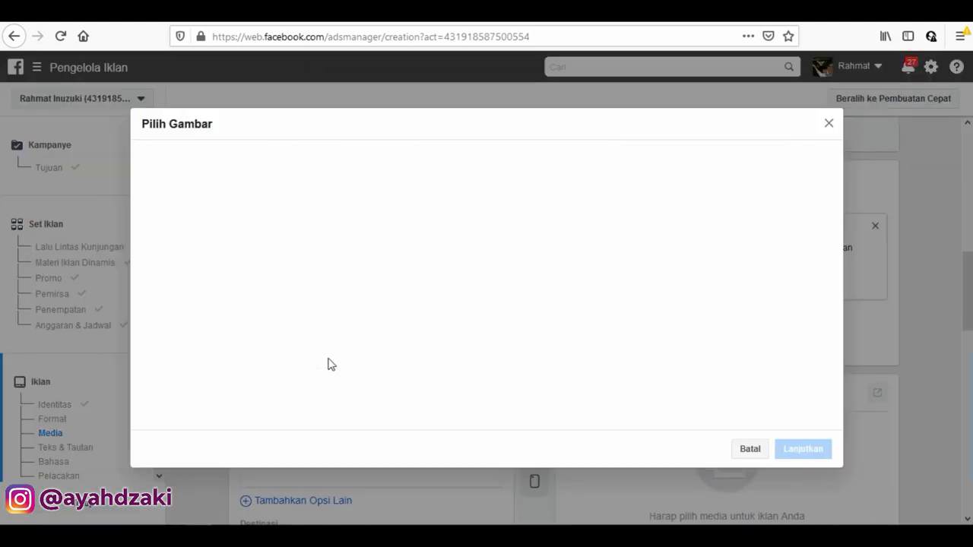
left_click(303, 156)
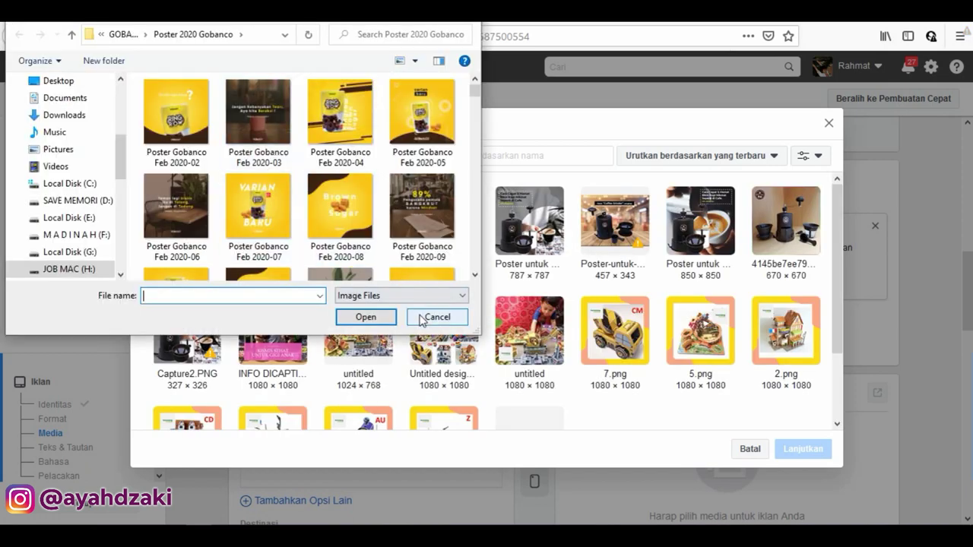
- Upload poster mei 2020 gobanco-03 from the Poster 2020 Gobanco folder and confirm it as the ad image
scroll(310, 232, "down", 5)
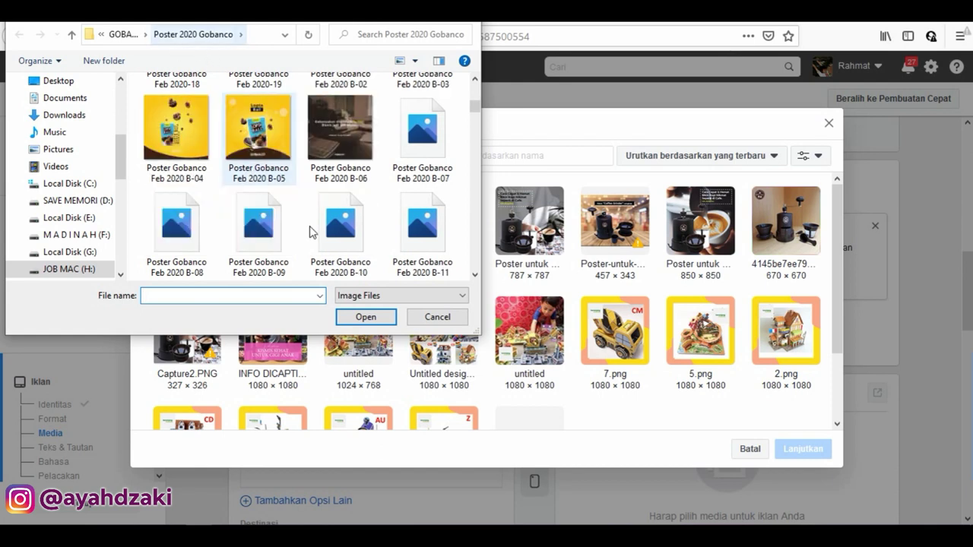
scroll(310, 231, "down", 10)
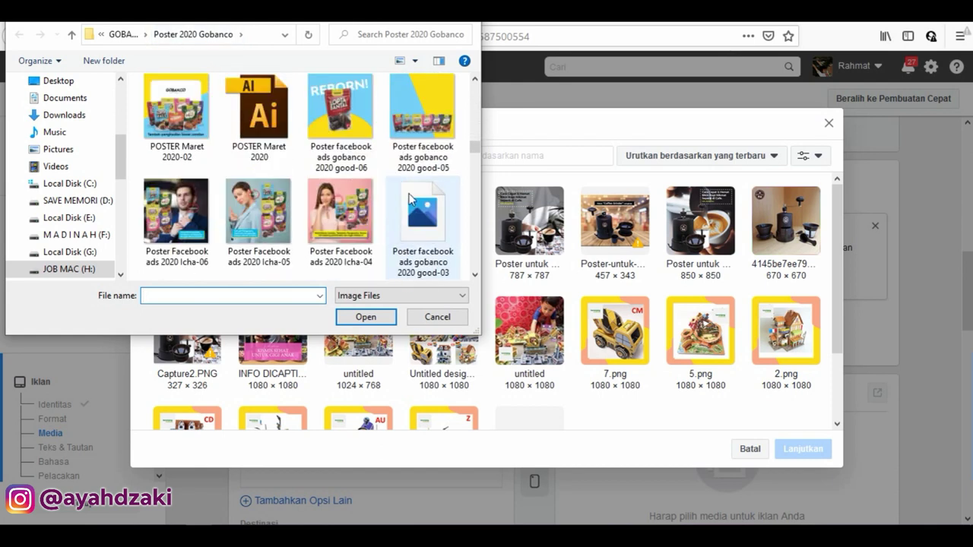
scroll(409, 198, "up", 3)
right_click(376, 162)
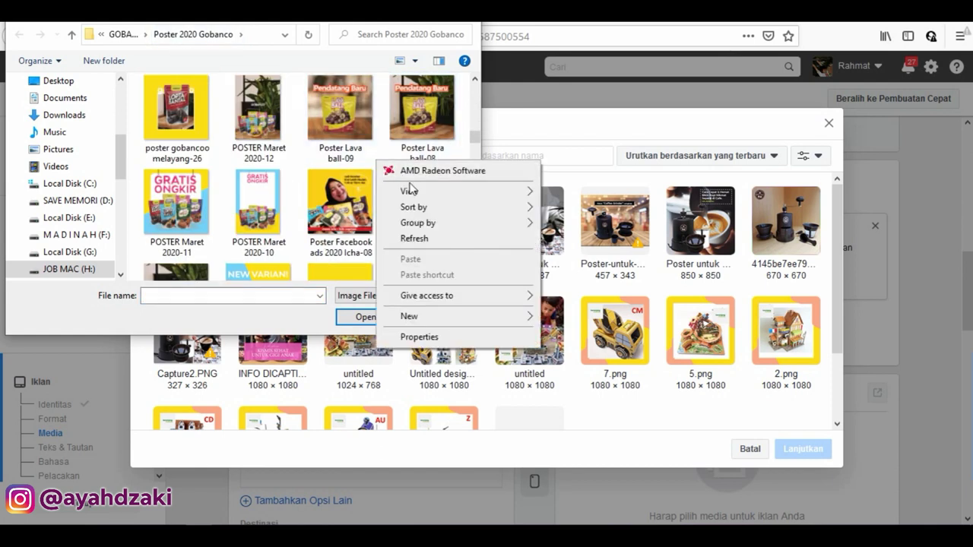
left_click(439, 126)
left_click_drag(477, 152, 473, 95)
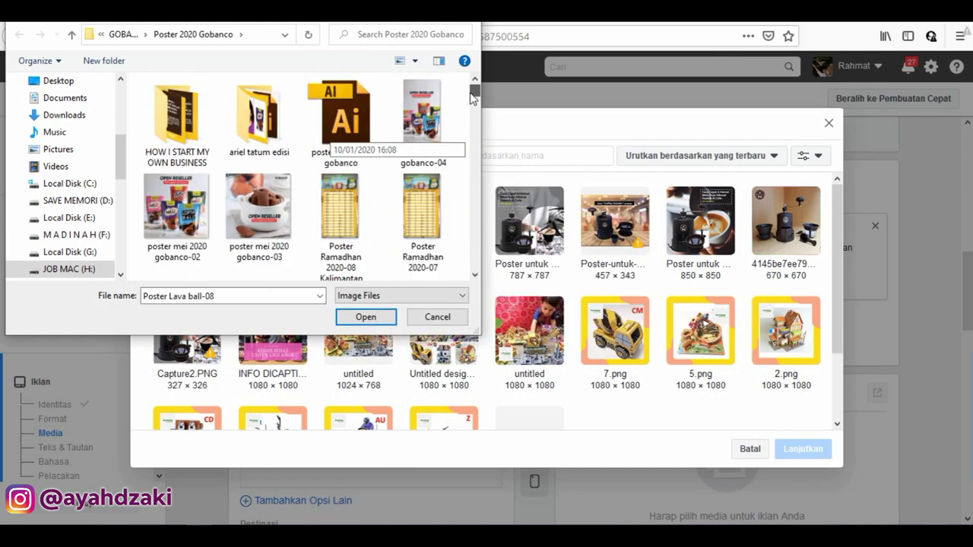
left_click(258, 207)
left_click(366, 317)
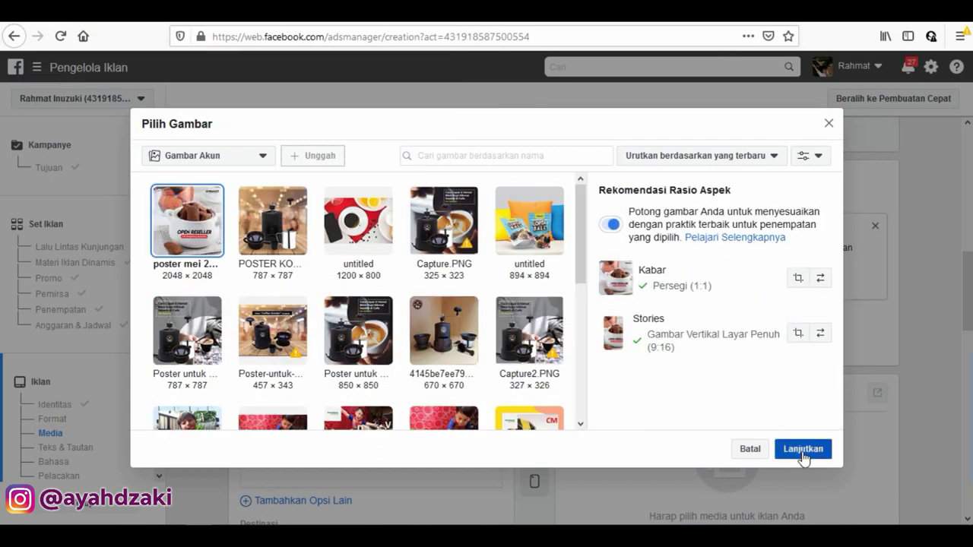
left_click(803, 450)
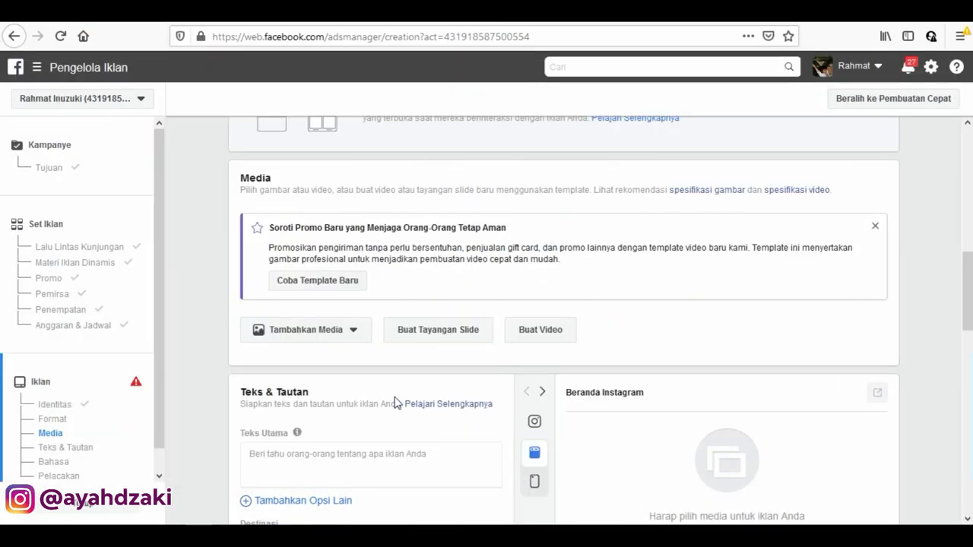
- Replace the Instagram Stories image by uploading poster mei 2020 gobanco-04
scroll(388, 395, "down", 3)
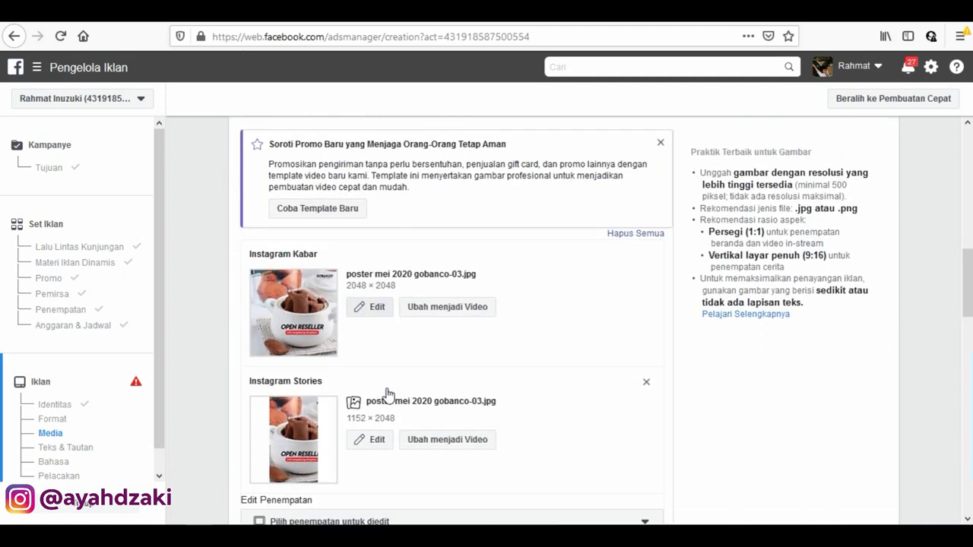
scroll(414, 389, "down", 2)
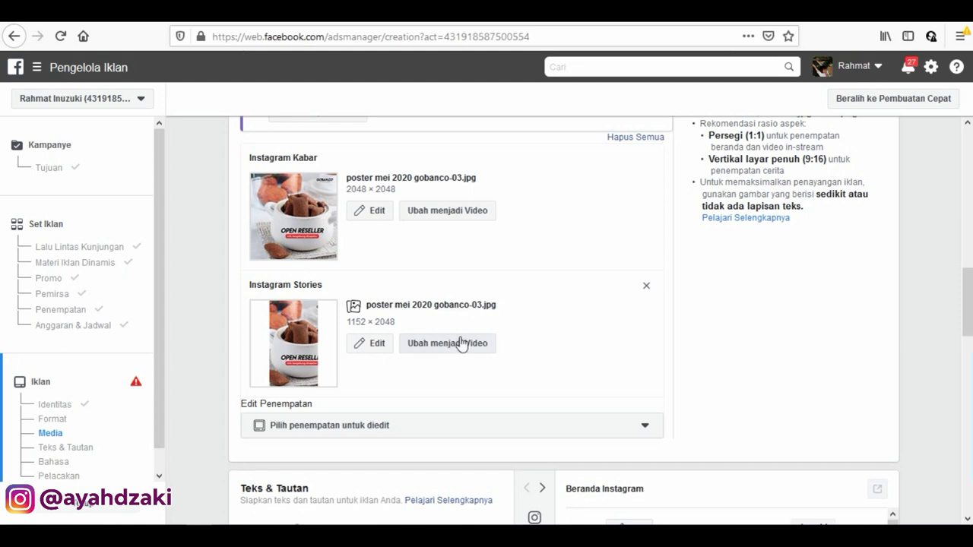
scroll(462, 341, "up", 2)
scroll(545, 354, "down", 2)
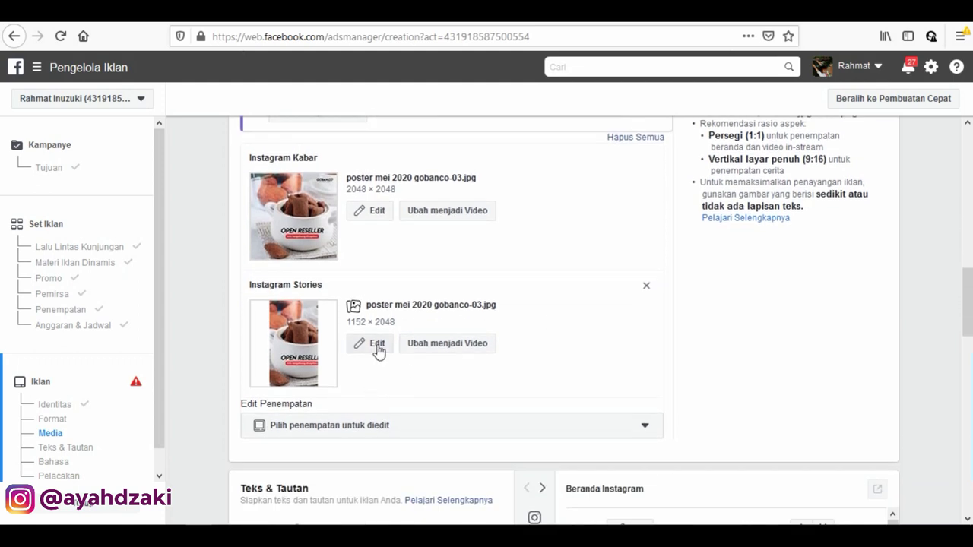
left_click(377, 344)
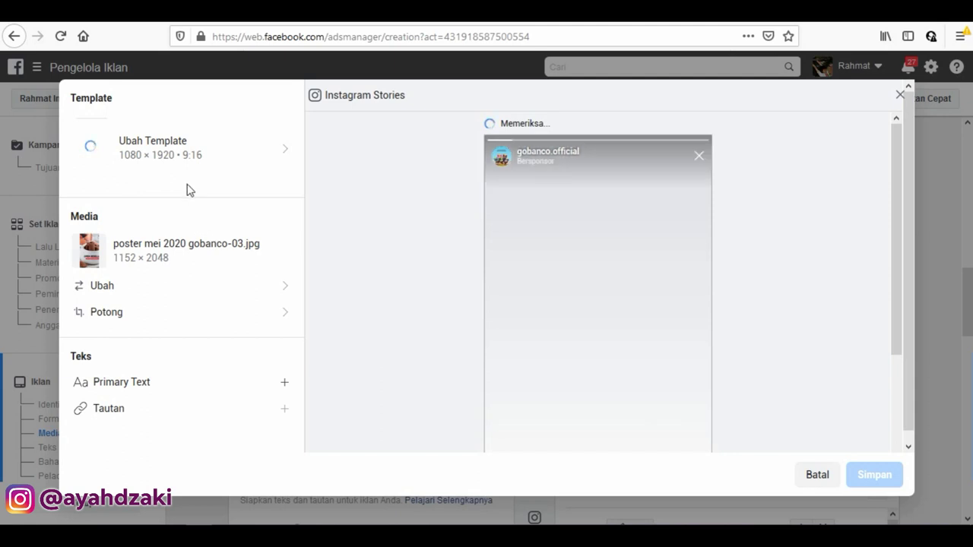
left_click(156, 286)
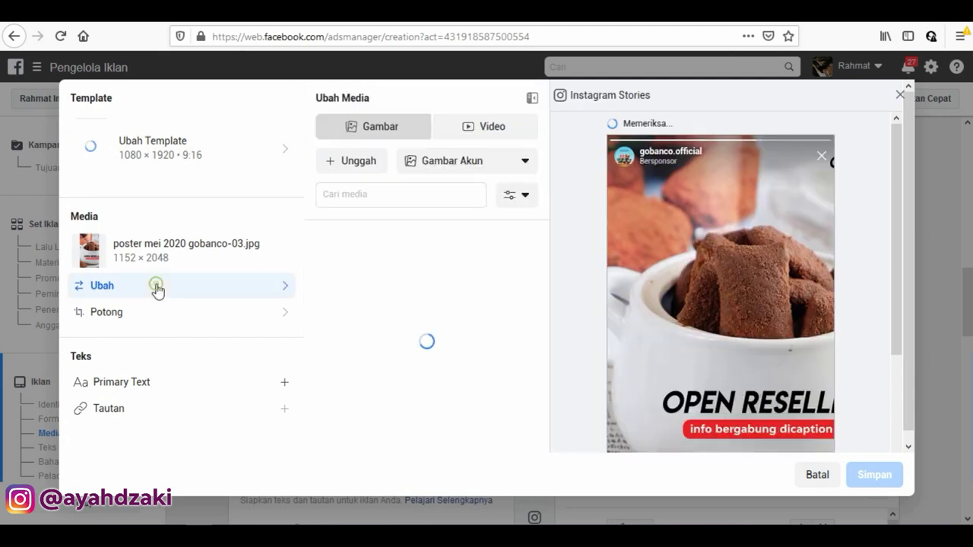
left_click(362, 162)
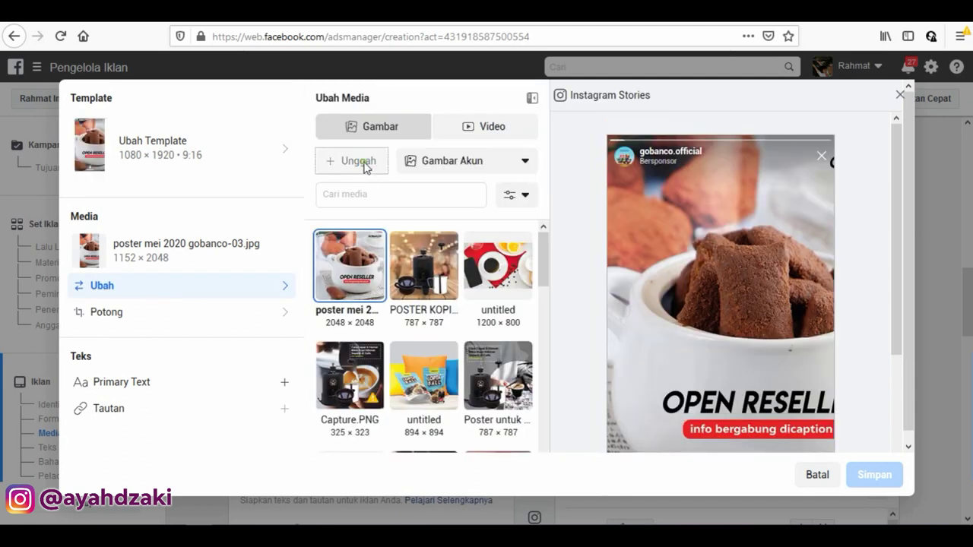
left_click(439, 122)
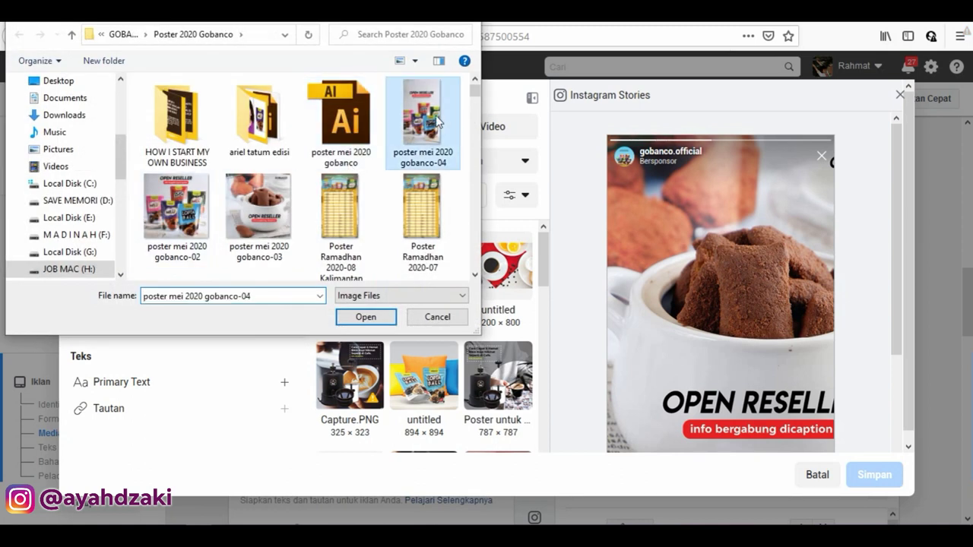
left_click(380, 317)
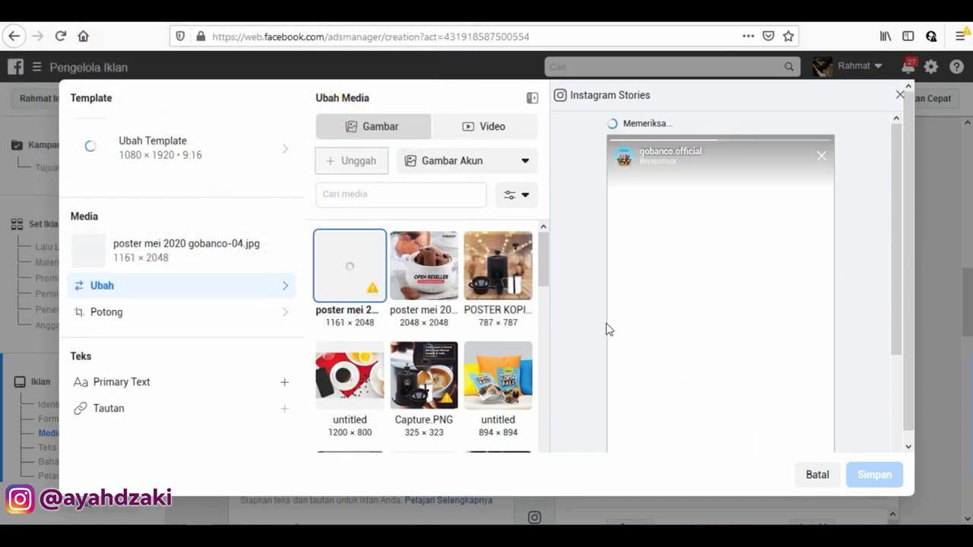
- Crop the Instagram Stories image to the Vertikal 9:16 ratio and save the placement's changes
left_click(241, 312)
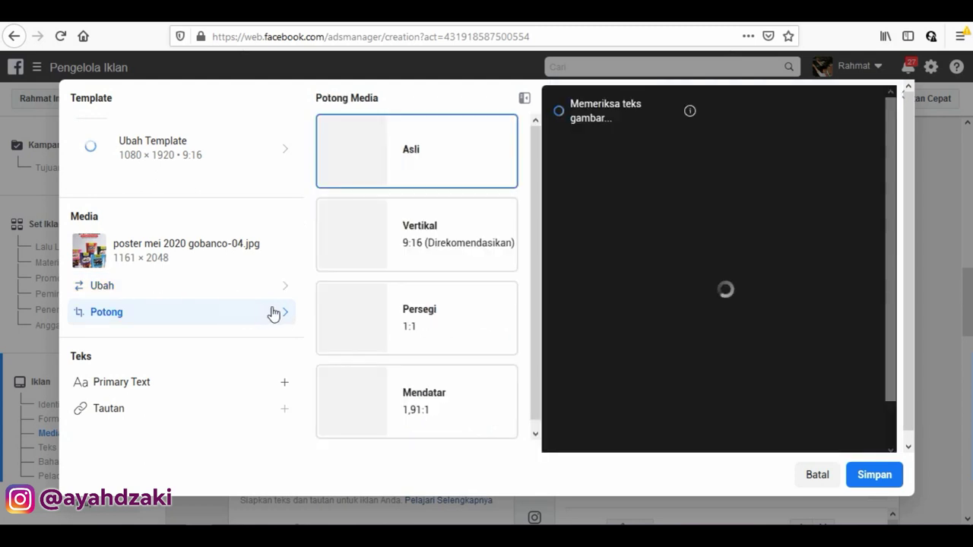
left_click(433, 243)
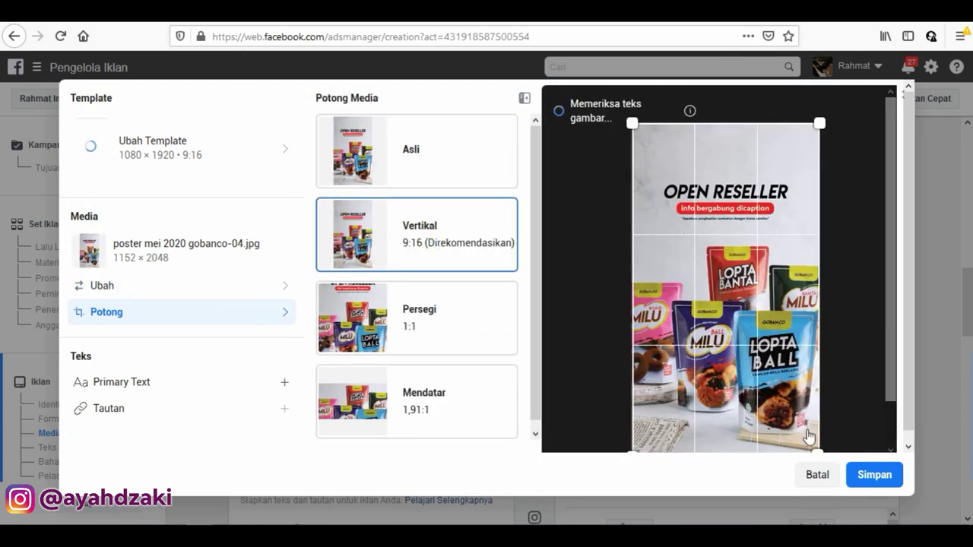
left_click(866, 476)
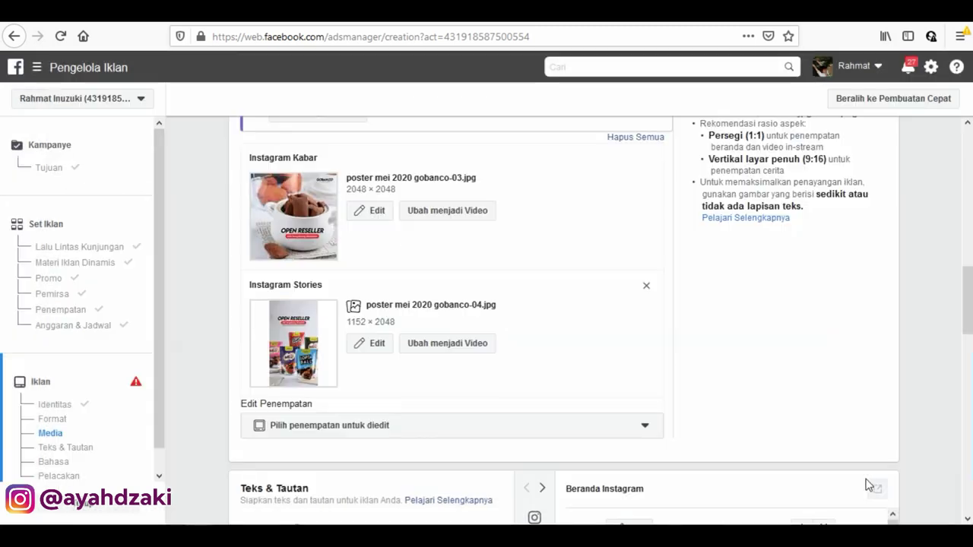
- Enter the primary text "Peluang usaha modal kecil, Berpenghasilan dengan jualan cemilan yang banyak Varian.", followed by a line holding a single period
scroll(403, 420, "down", 3)
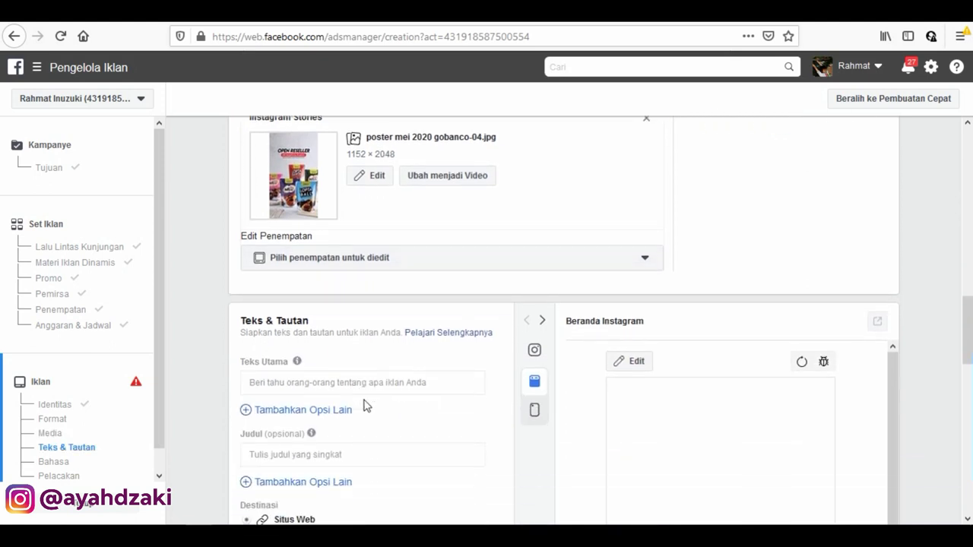
scroll(425, 266, "up", 2)
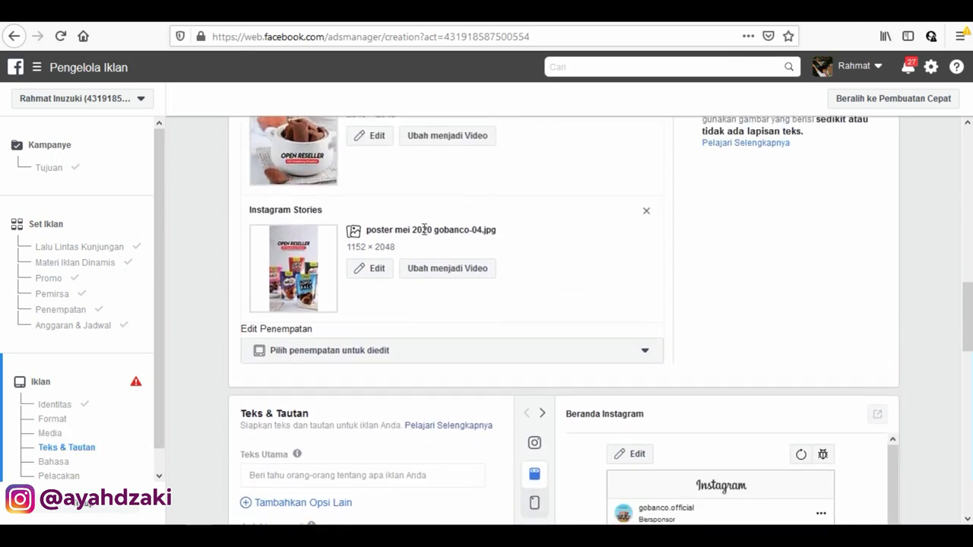
scroll(423, 229, "down", 3)
scroll(423, 293, "down", 1)
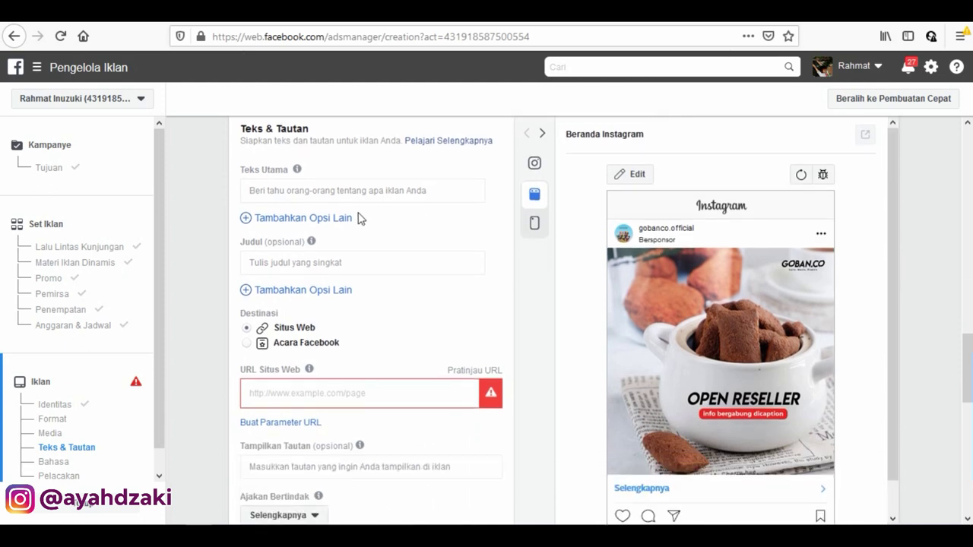
left_click(372, 253)
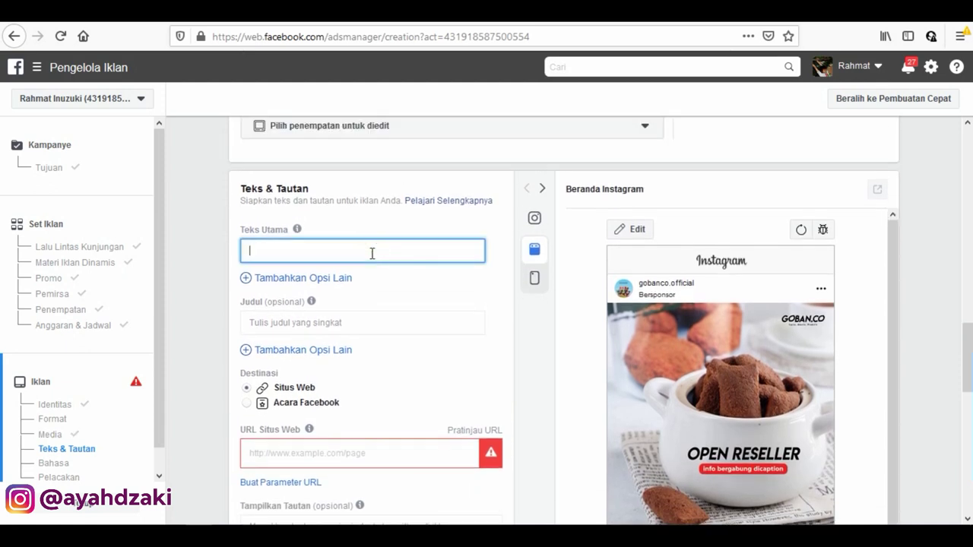
scroll(751, 384, "down", 2)
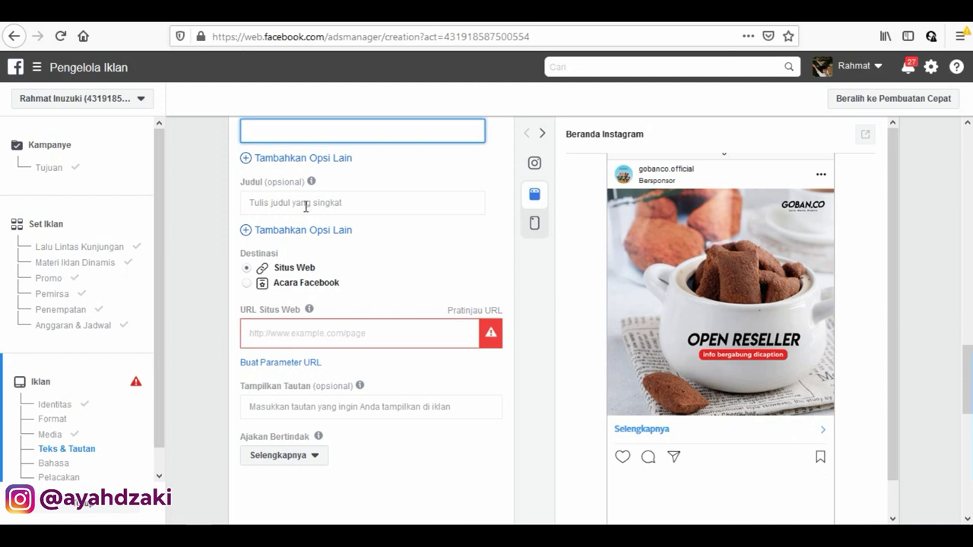
scroll(300, 220, "up", 2)
left_click(288, 251)
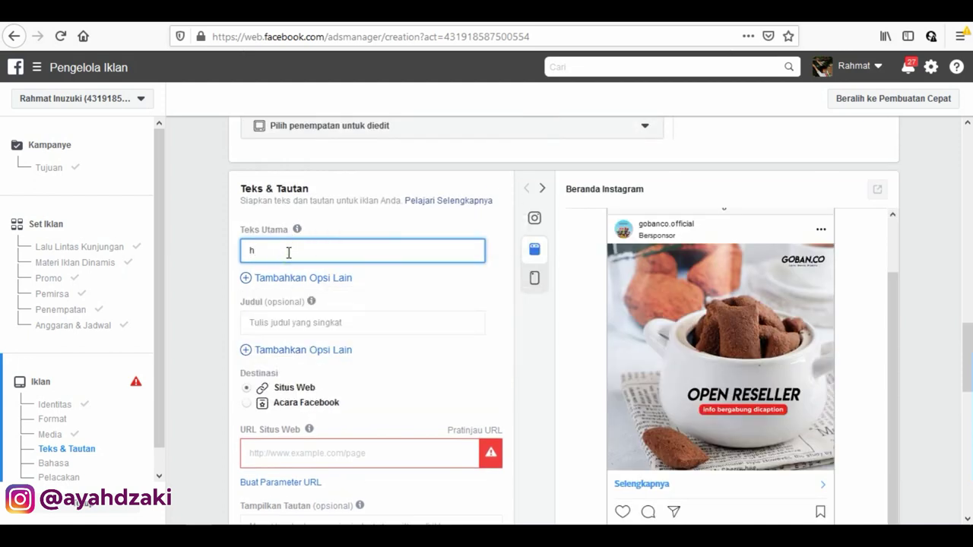
type("h")
key("BackSpace")
type("Pelua")
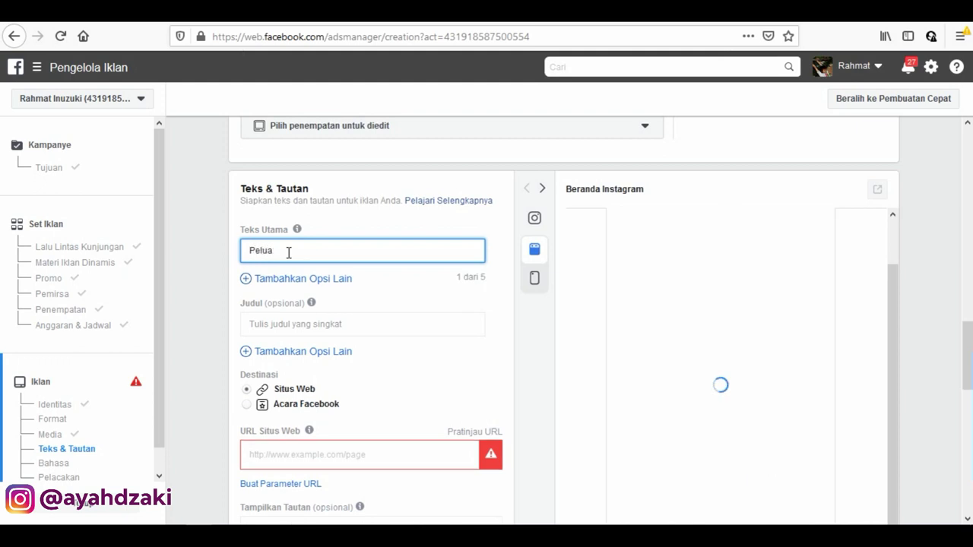
type("ng usaha modal kecil, Berpenghasilan")
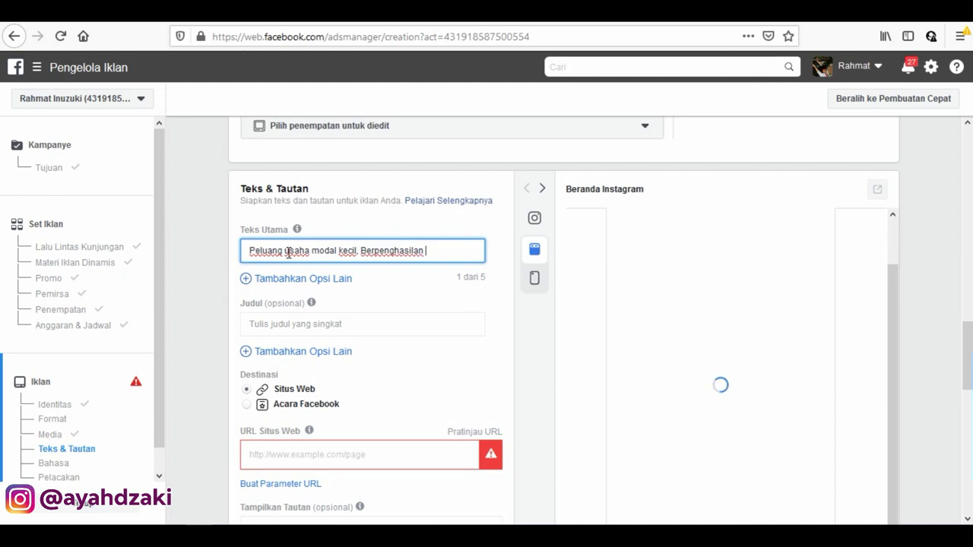
type(" dengan jualan")
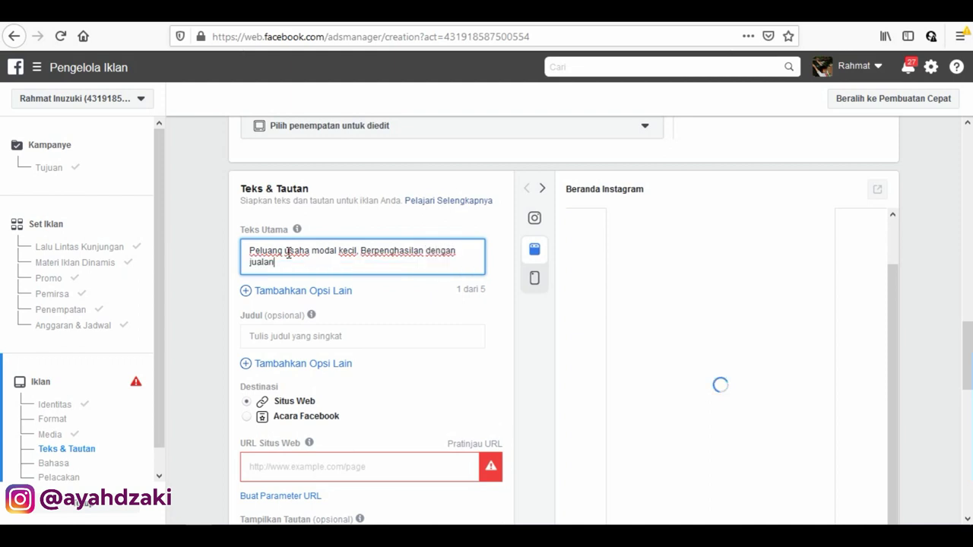
type(" cemilan")
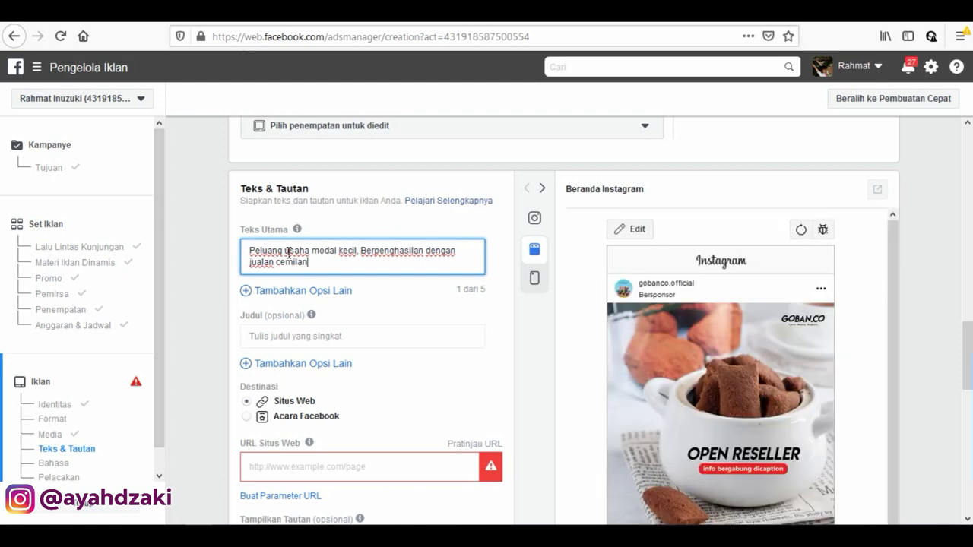
type(" yang banyak Varian")
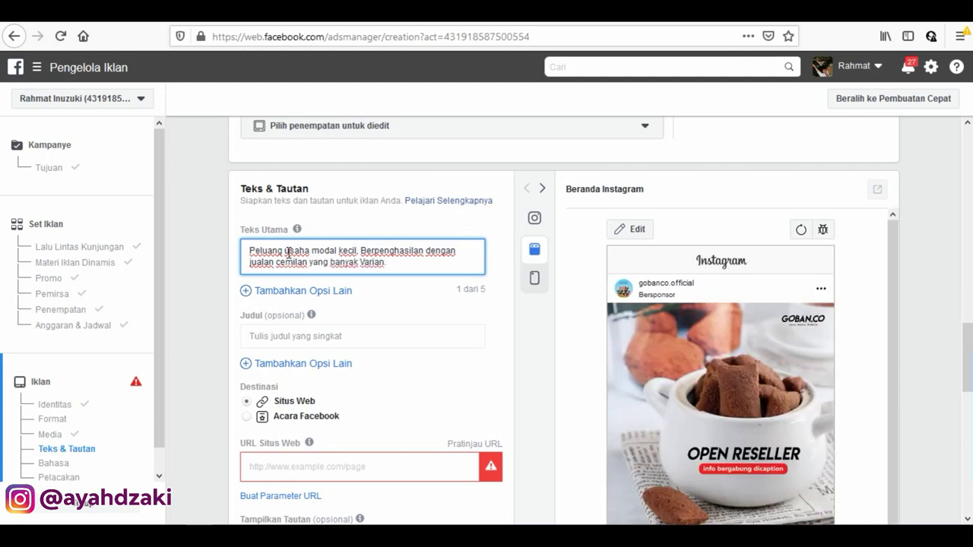
key("Return")
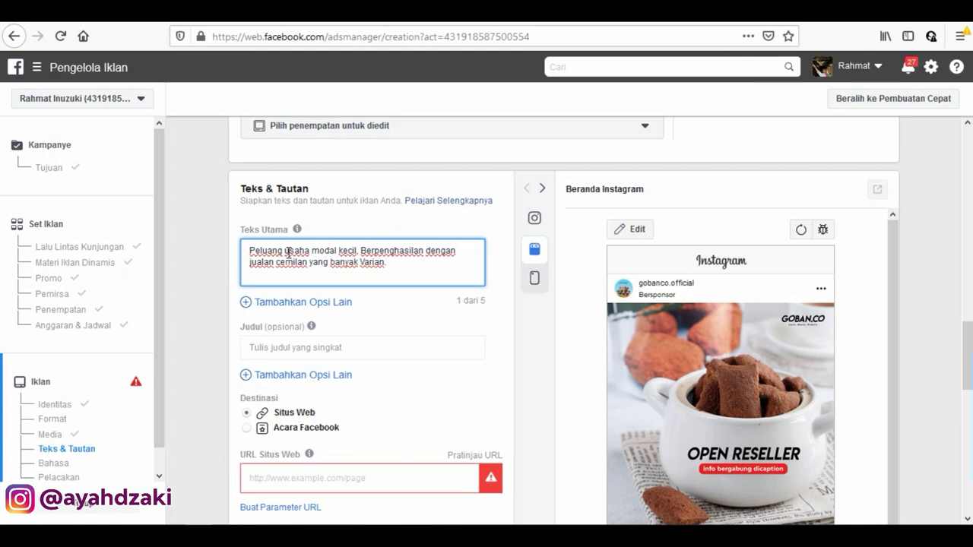
type(".")
key("Return")
type("Open")
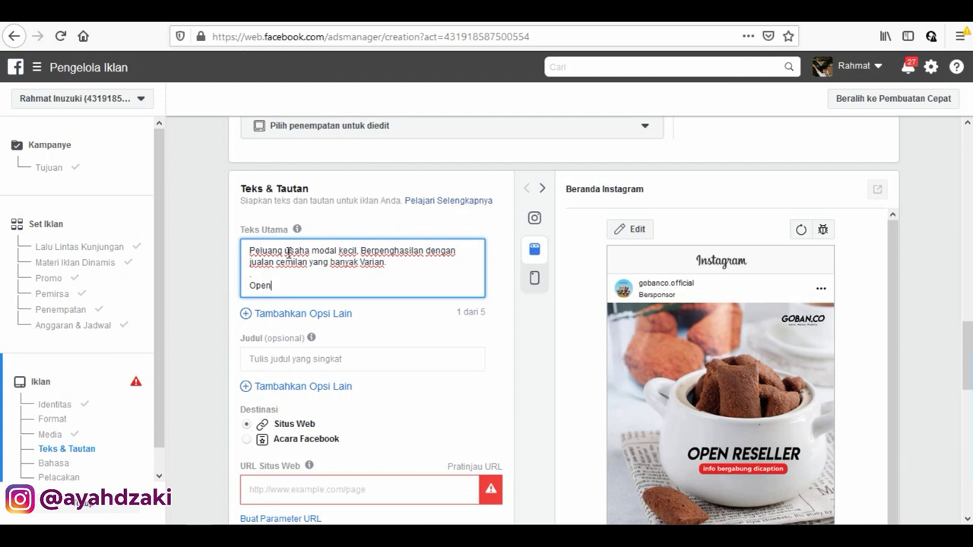
type(" Ren Resell")
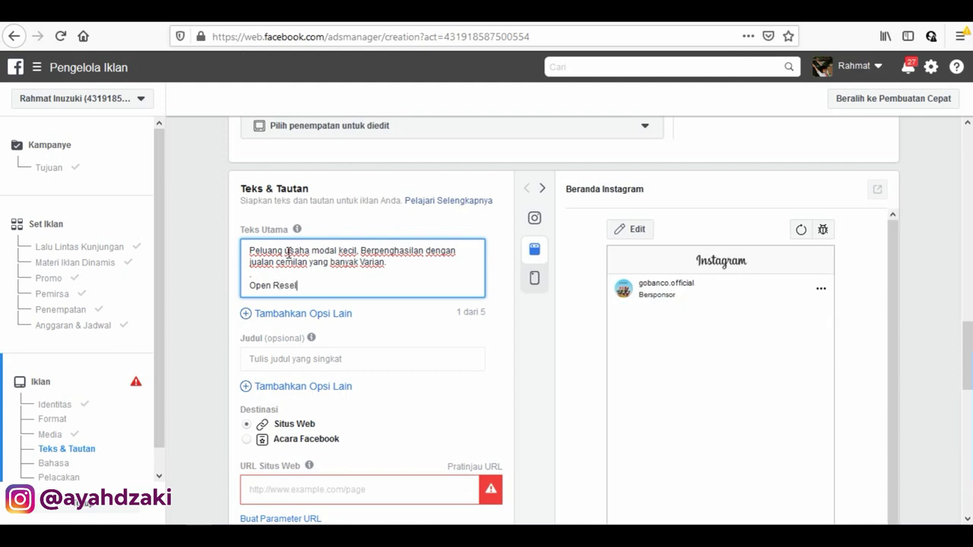
key("BackSpace")
key("BackSpace")
key("BackSpace")
key("BackSpace")
key("BackSpace")
key("BackSpace")
key("BackSpace")
key("BackSpace")
key("BackSpace")
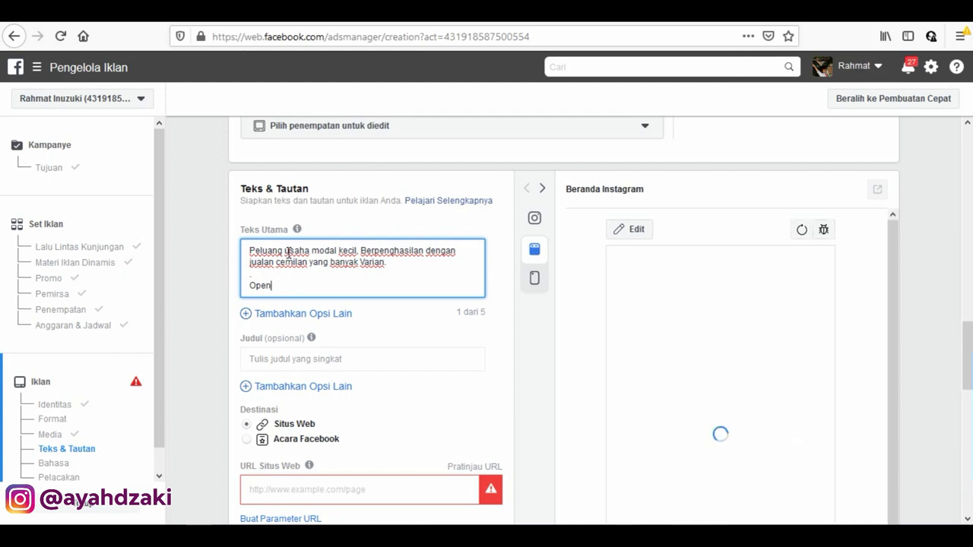
key("BackSpace")
key("BackSpace")
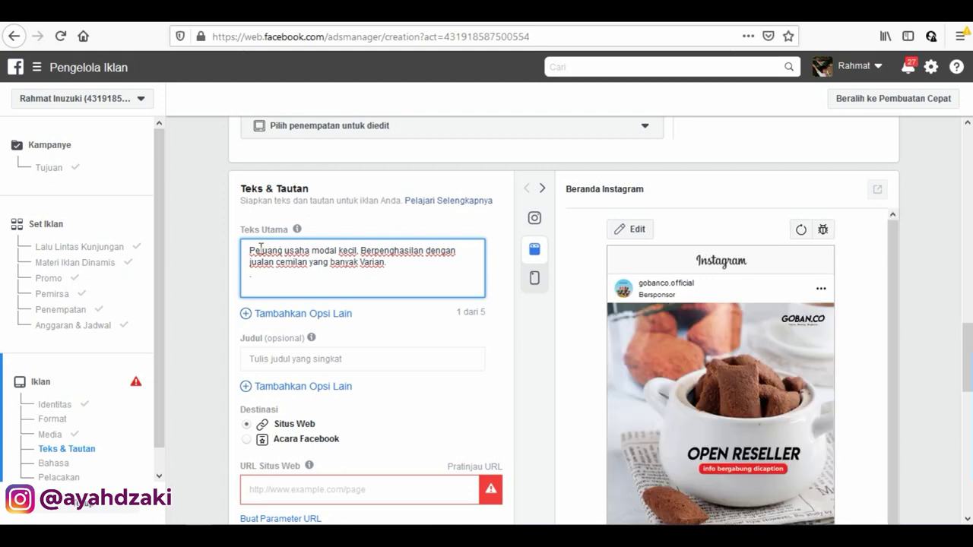
- Insert the opening phrase "Produk Laris dan Manis Abad ini" before "Peluang usaha" at the start of the primary text
left_click(251, 247)
type("Produk")
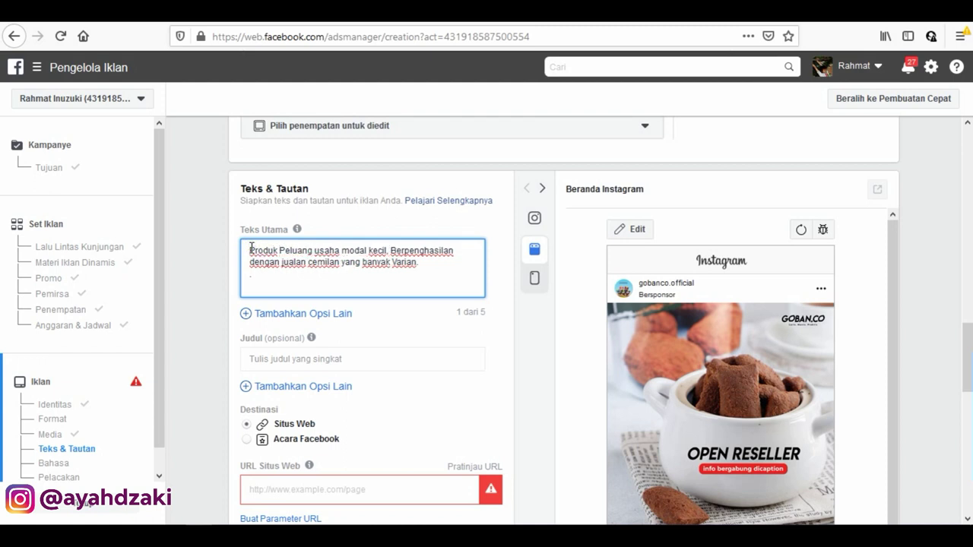
type(" Laris dan Manis ")
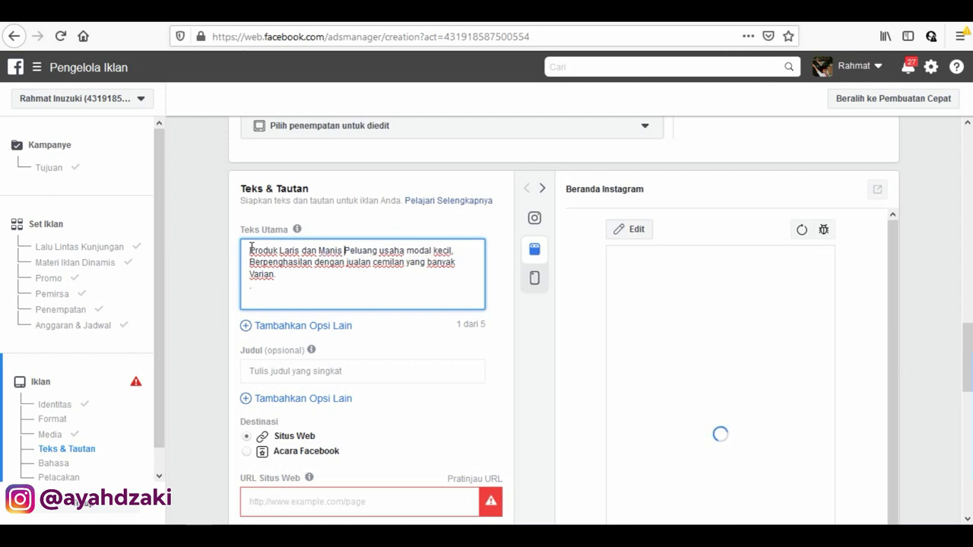
type("Abad ini")
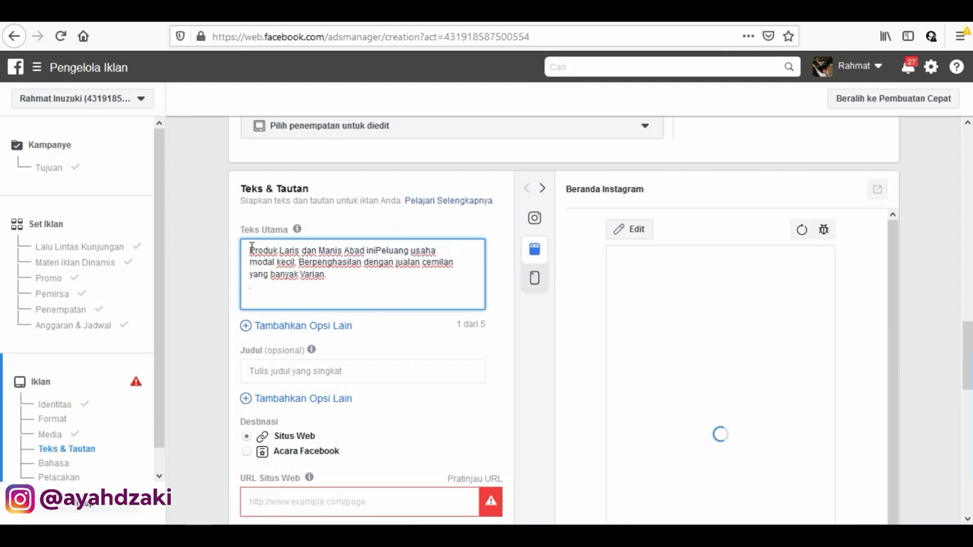
type(". ")
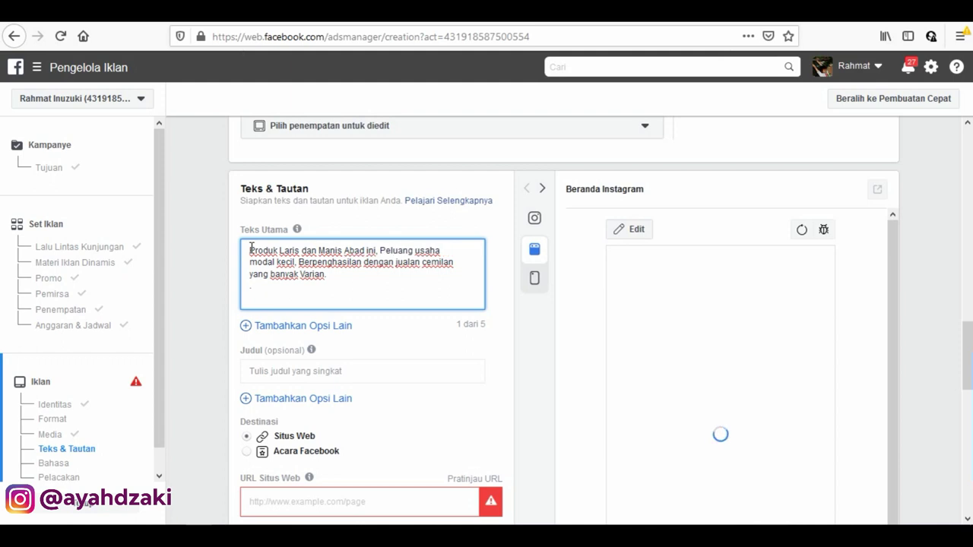
- Continue the opening of the primary text with "Untuk kamu pecinta manis silahkan cicipi dan cek produknya dikotamu"
type("Untuk kamu pecinta")
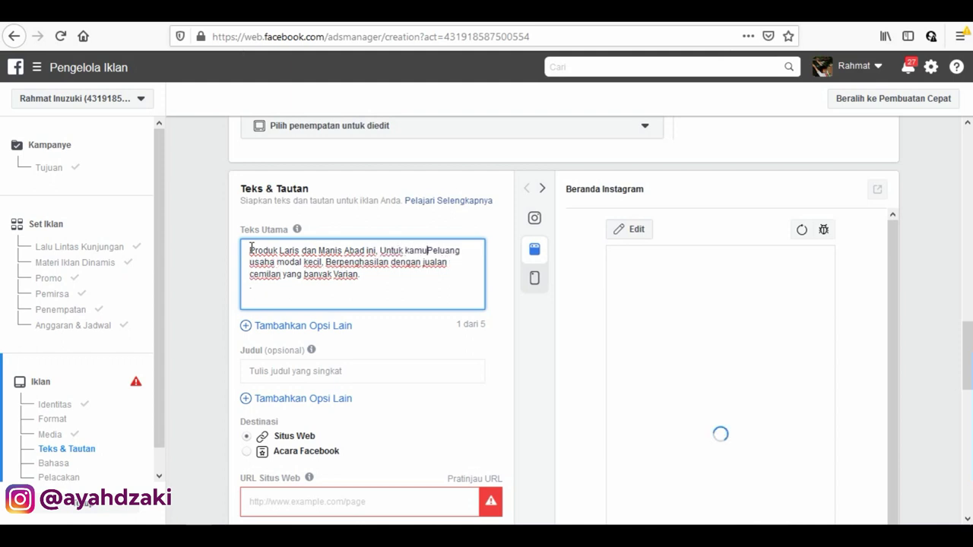
type(" manis sila")
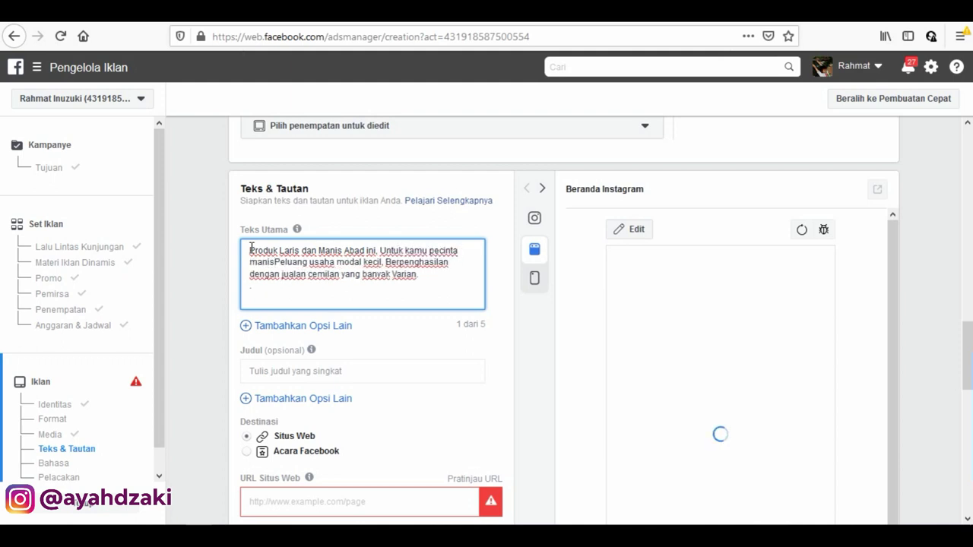
type("hkan ")
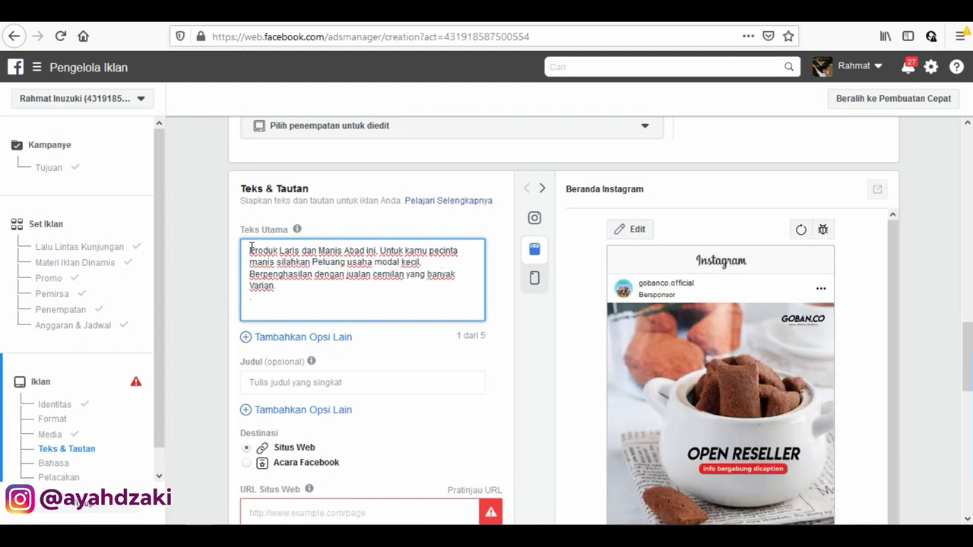
type("cicipi dan ")
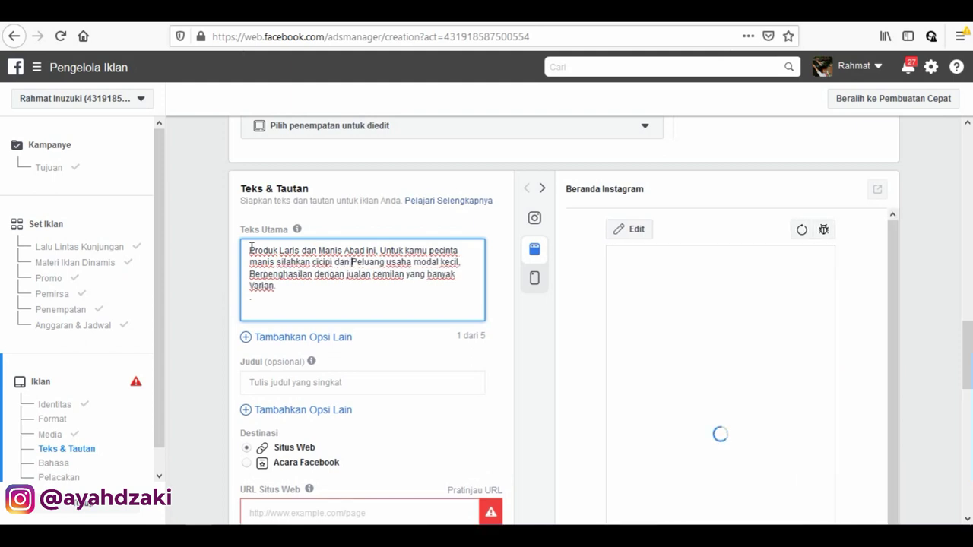
type("cek produkn")
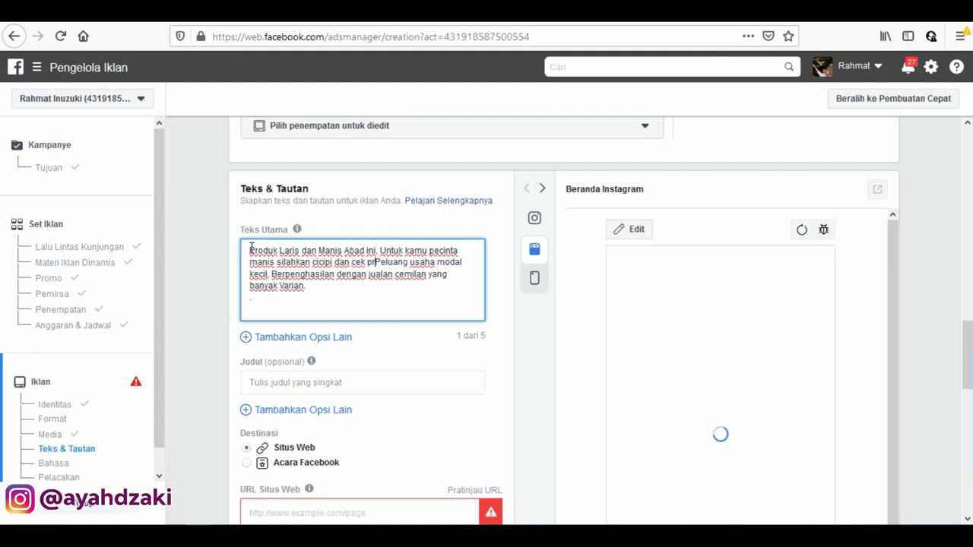
type("ya di sek")
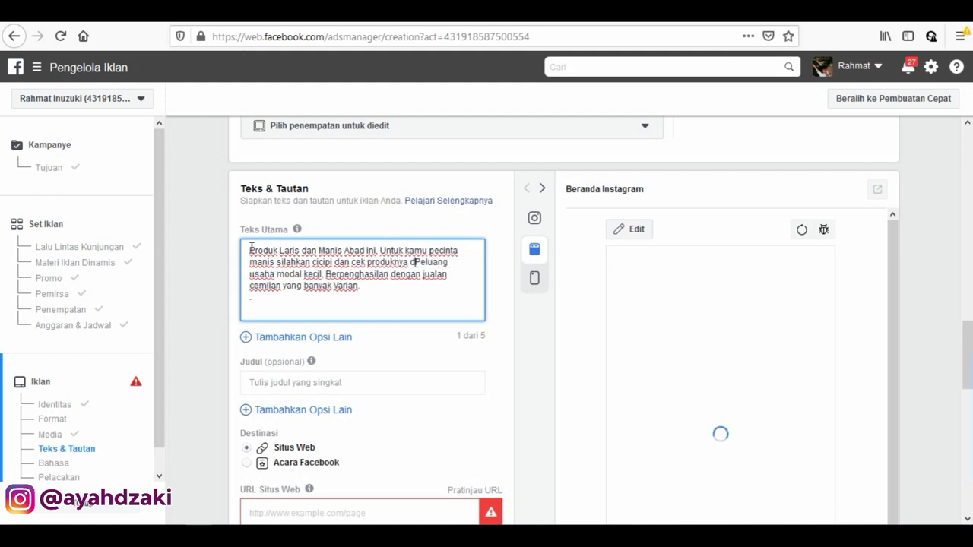
key("BackSpace")
key("BackSpace")
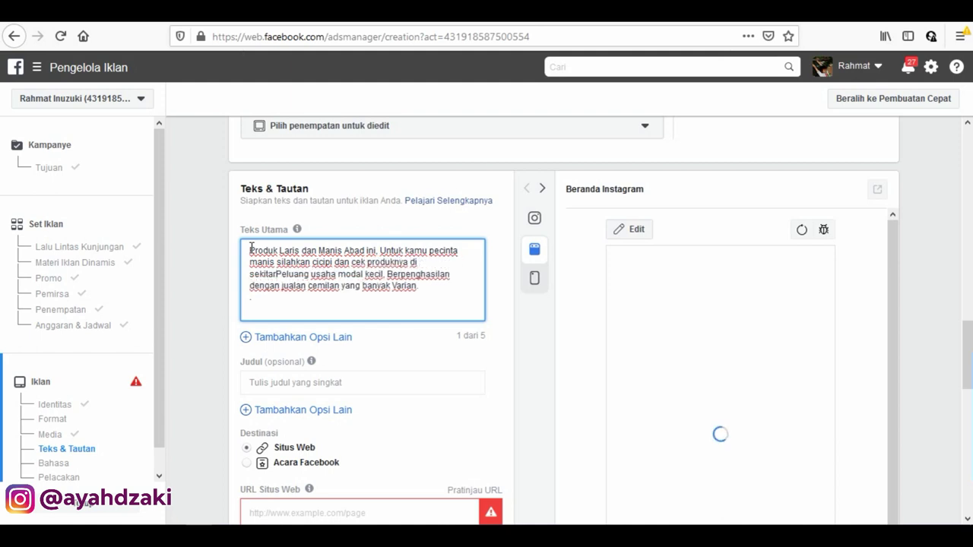
key("BackSpace")
key("BackSpace")
type("kotamu")
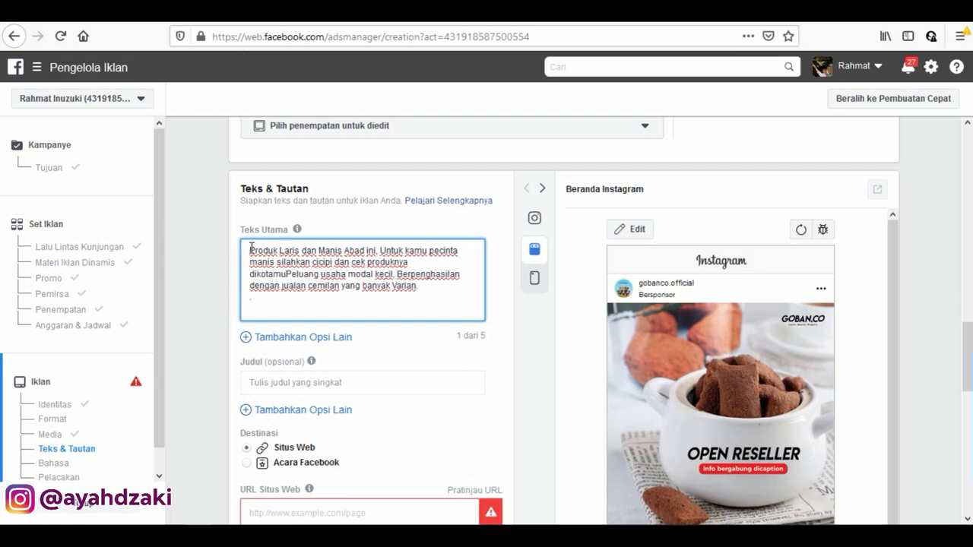
- Complete the opening paragraph with ", atau bisa order langsung ke link dibawah ini :" and separate it from the "Peluang usaha" paragraph with a blank line
type(". atau bisa order langsung ke web")
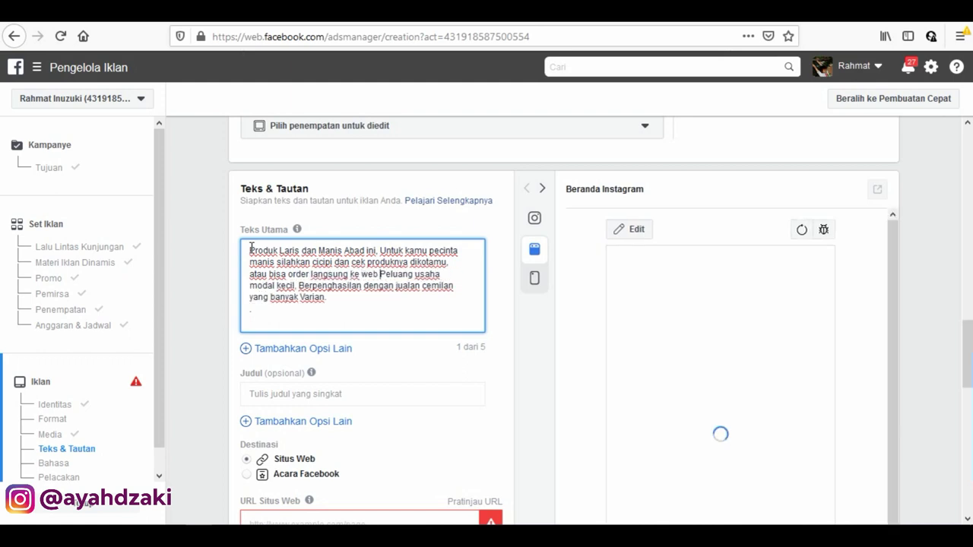
key("BackSpace")
key("BackSpace")
key("BackSpace")
key("BackSpace")
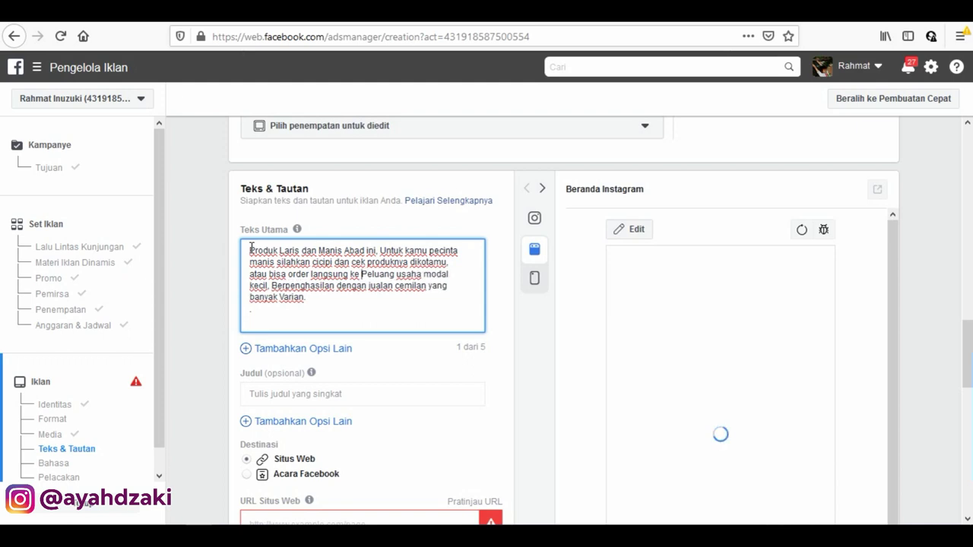
type("link dibawah ini")
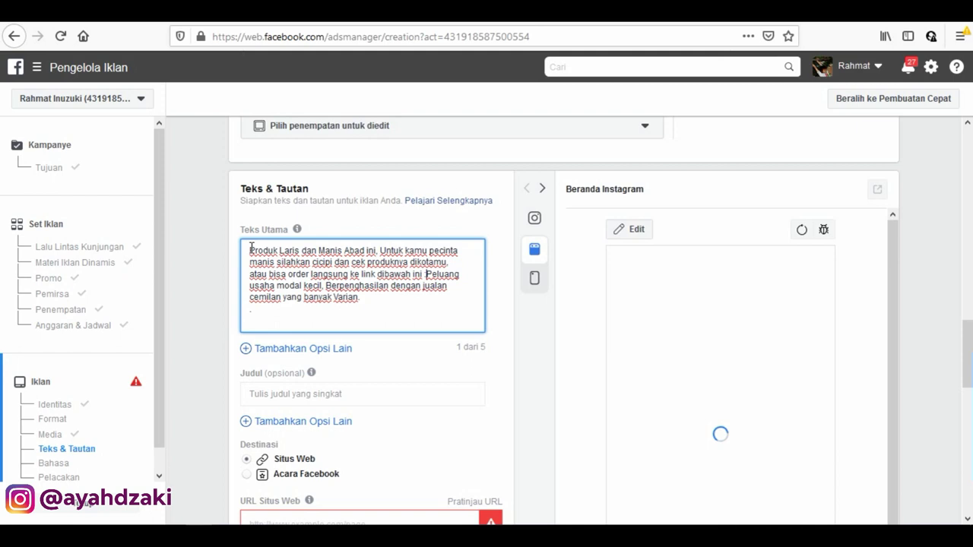
type(" :")
key("Return")
key("Return")
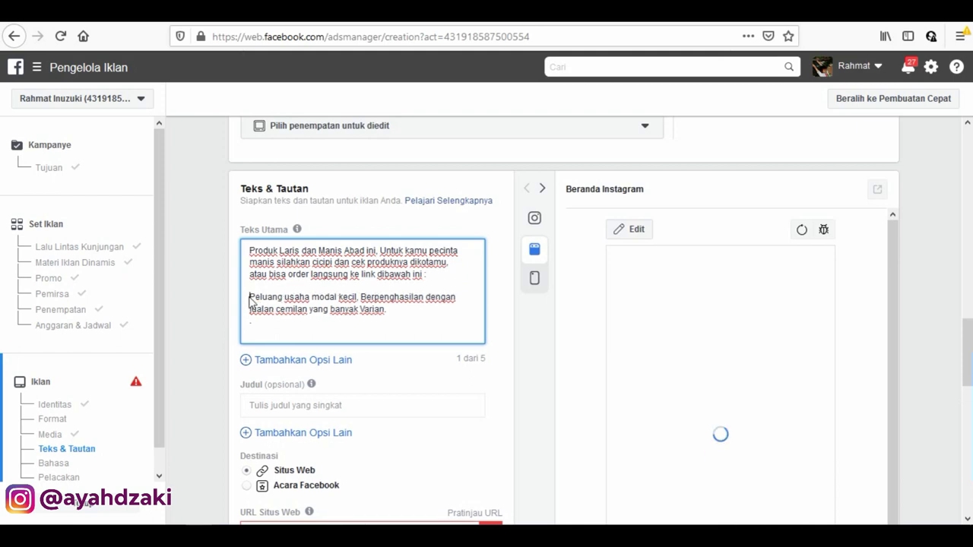
- Prefix the "Peluang usaha" paragraph with "NB :" and add more empty lines above it as room for the order link
type("NB :")
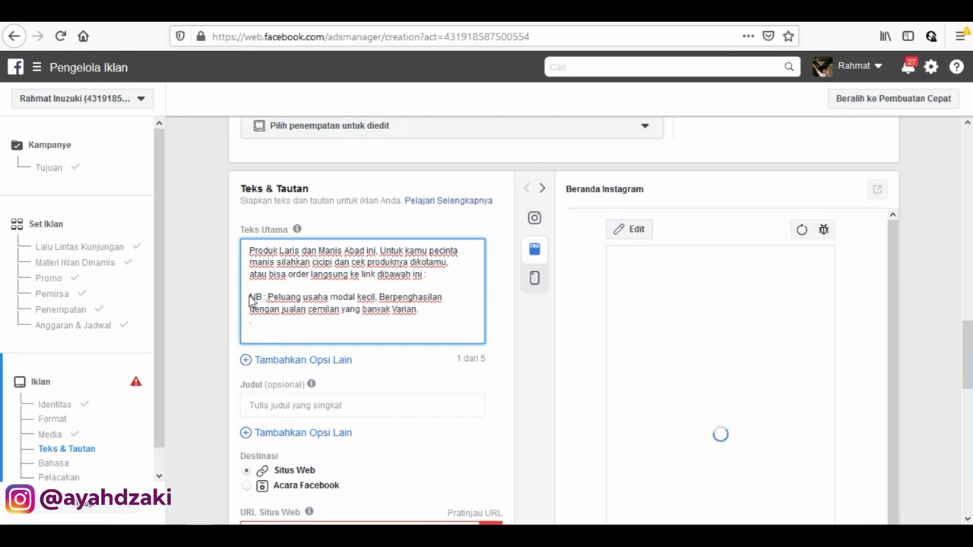
left_click(257, 326)
left_click(251, 296)
key("Return")
key("Return")
key("Return")
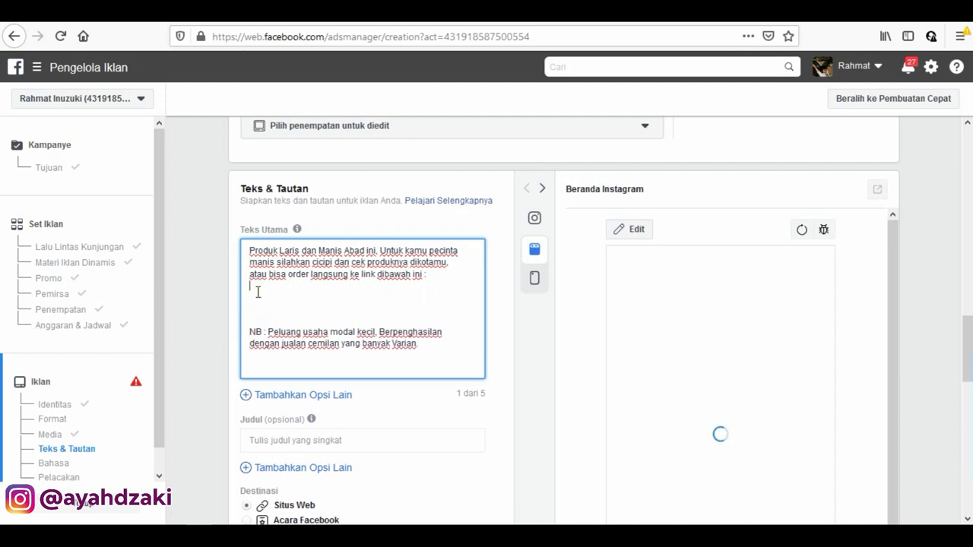
key("Return")
left_click(258, 293)
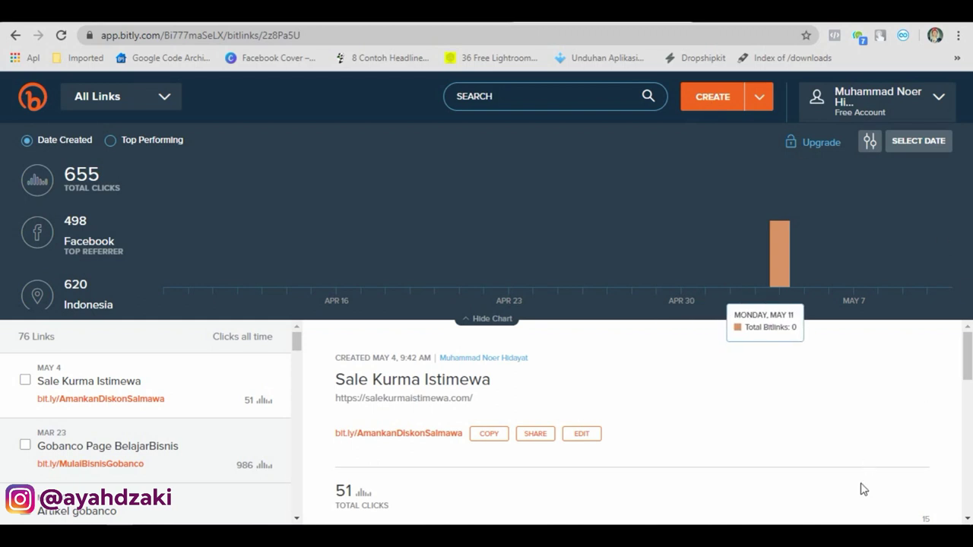
left_click(840, 525)
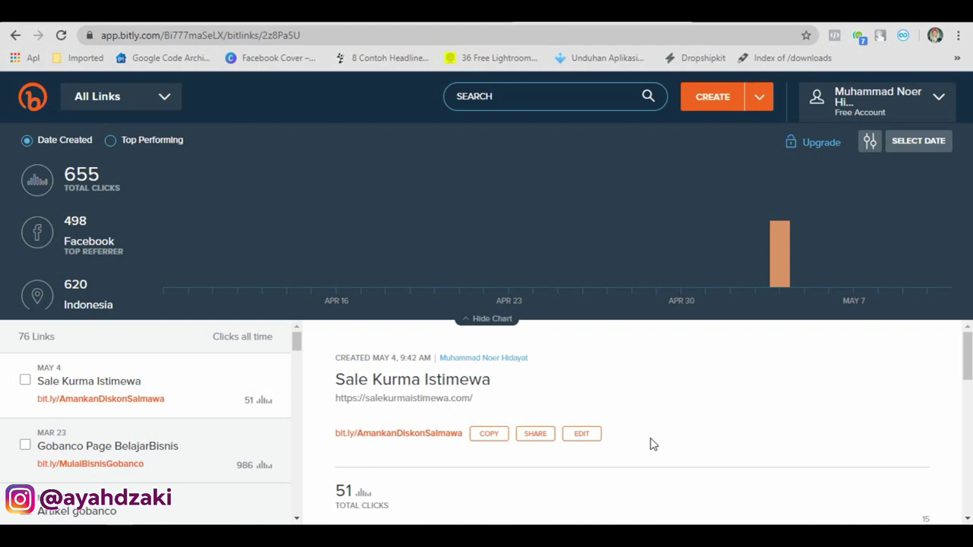
left_click(698, 104)
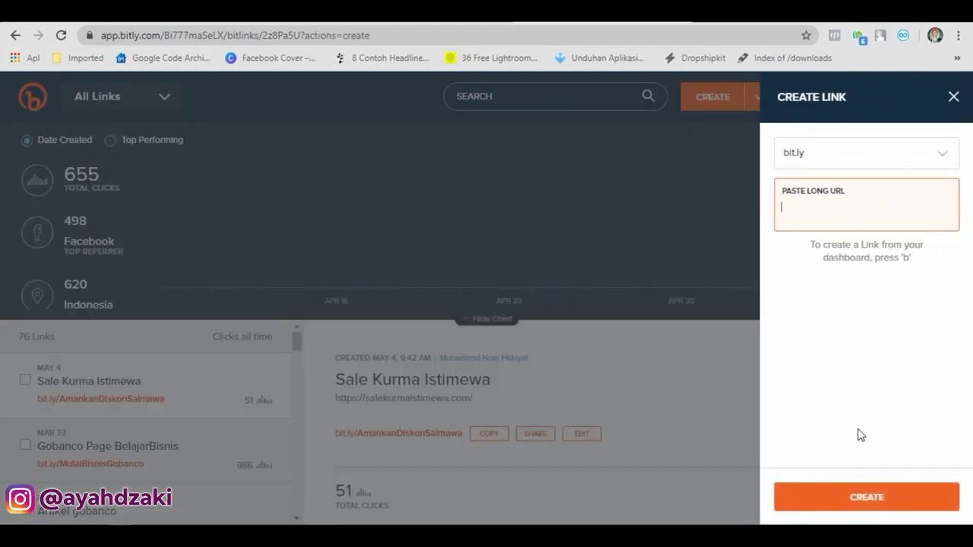
left_click(653, 347)
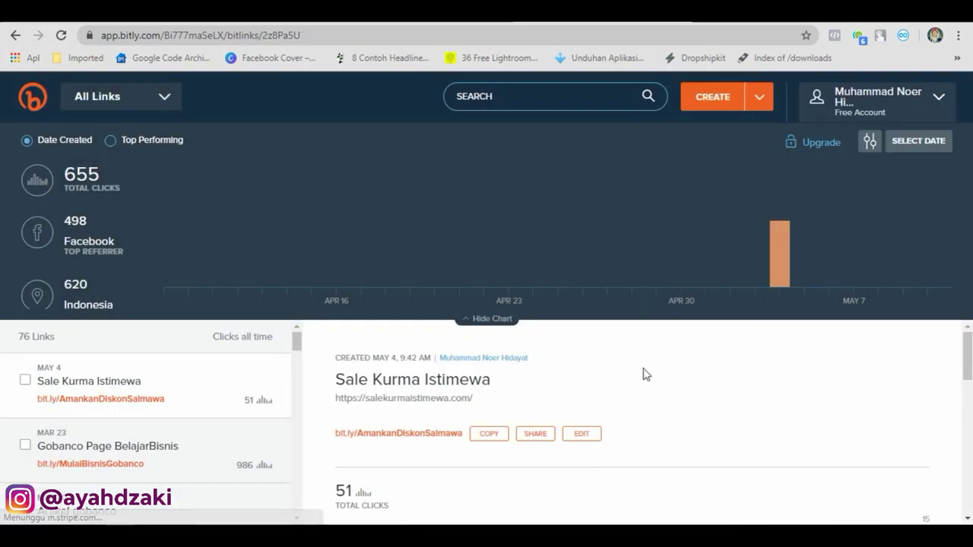
- Find the "Admin Gobanco Purbalingga 1" entry among the Bitly links and copy its short link bit.ly/HaiGobanco
scroll(99, 463, "down", 2)
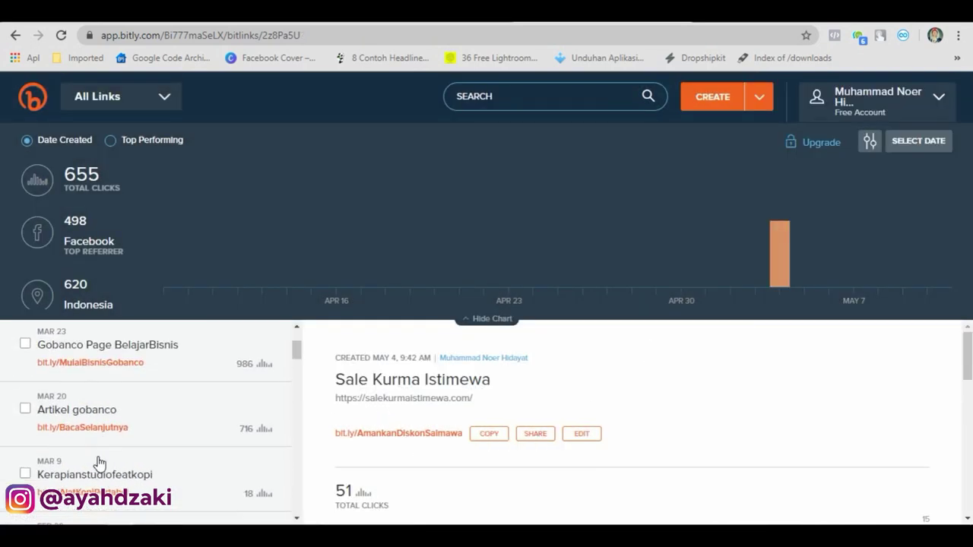
scroll(85, 456, "down", 2)
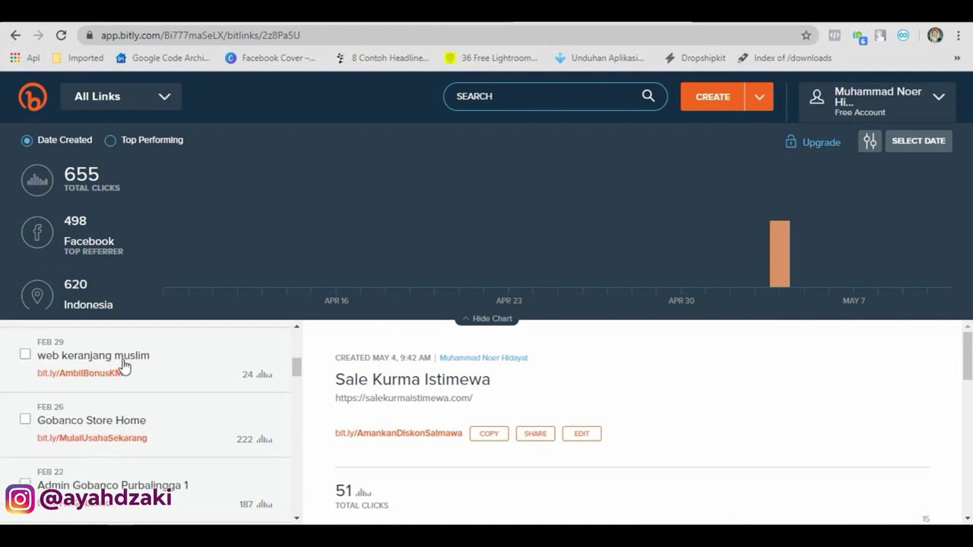
scroll(104, 452, "down", 1)
left_click(127, 420)
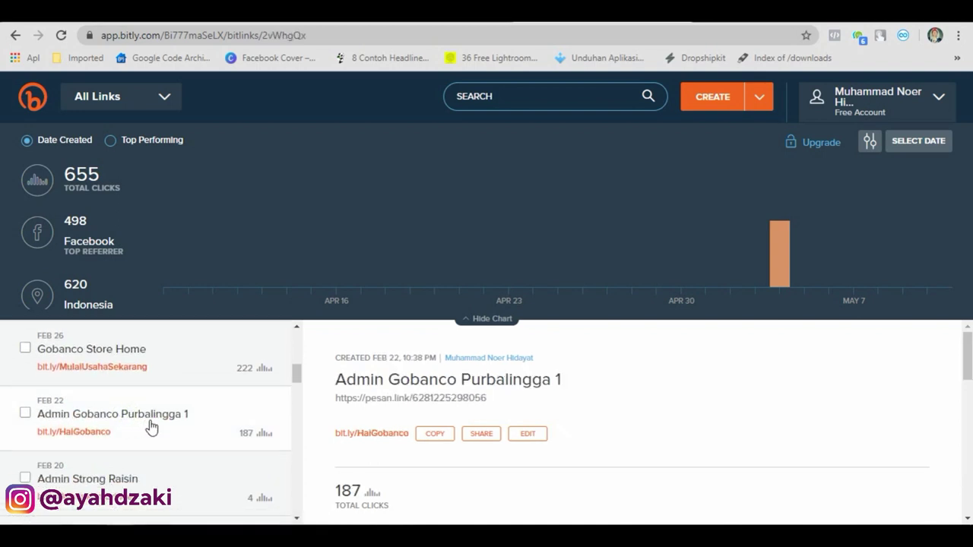
left_click_drag(488, 399, 335, 398)
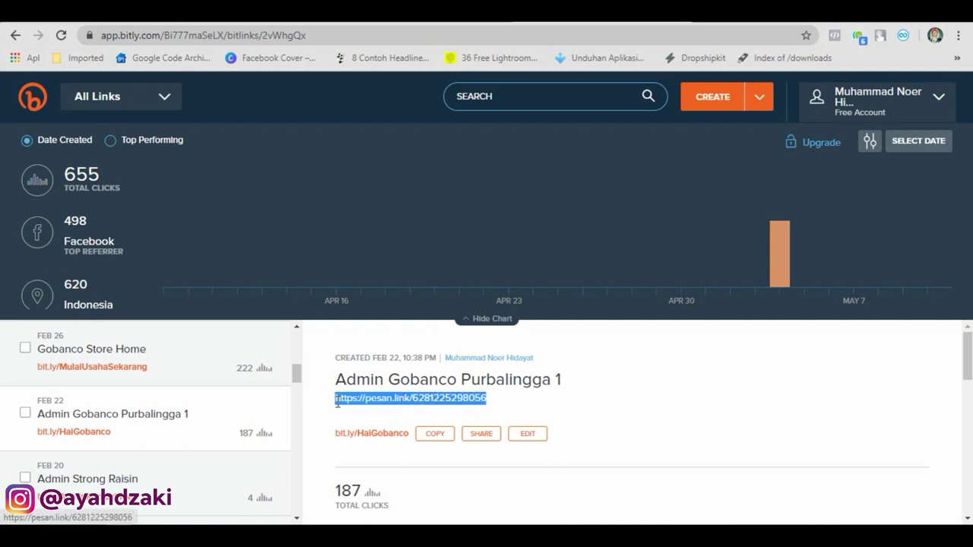
left_click_drag(332, 435, 382, 440)
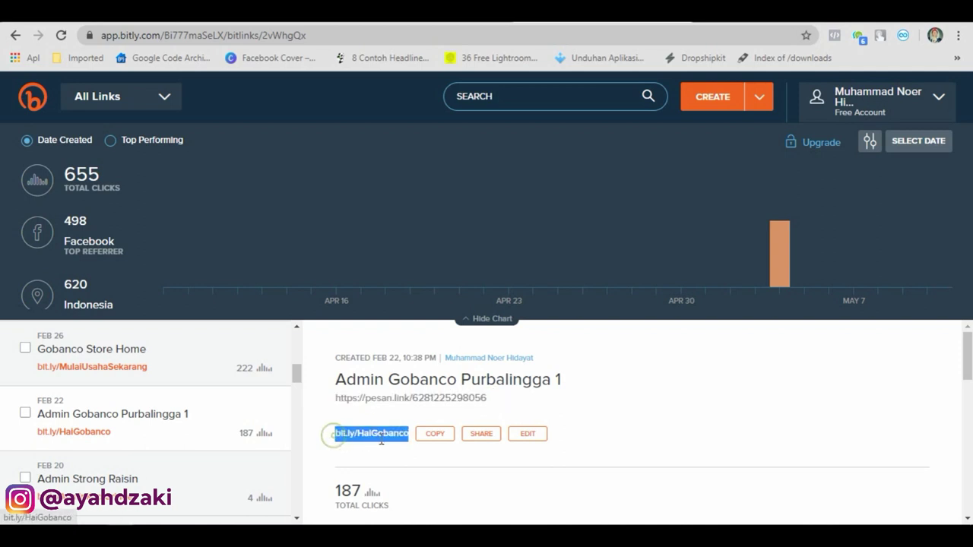
left_click(432, 436)
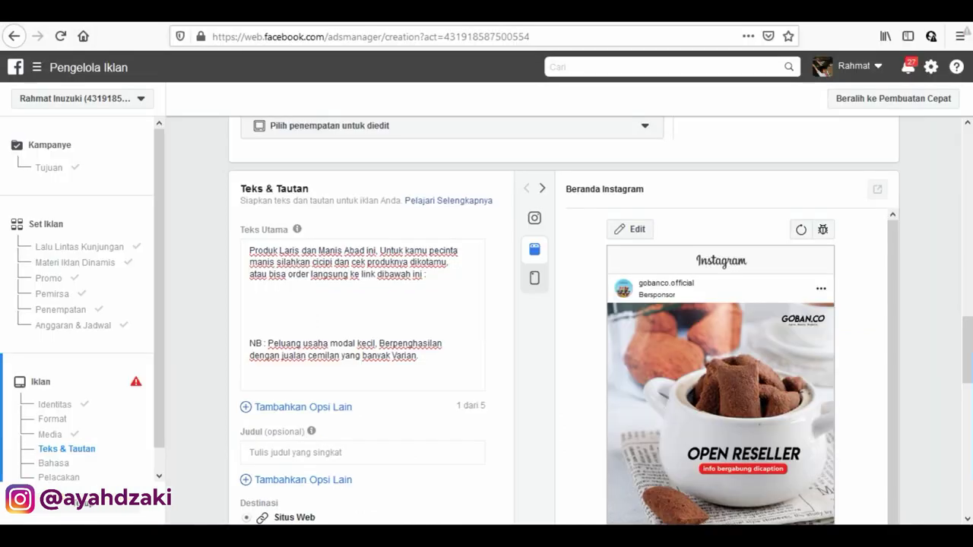
left_click(402, 289)
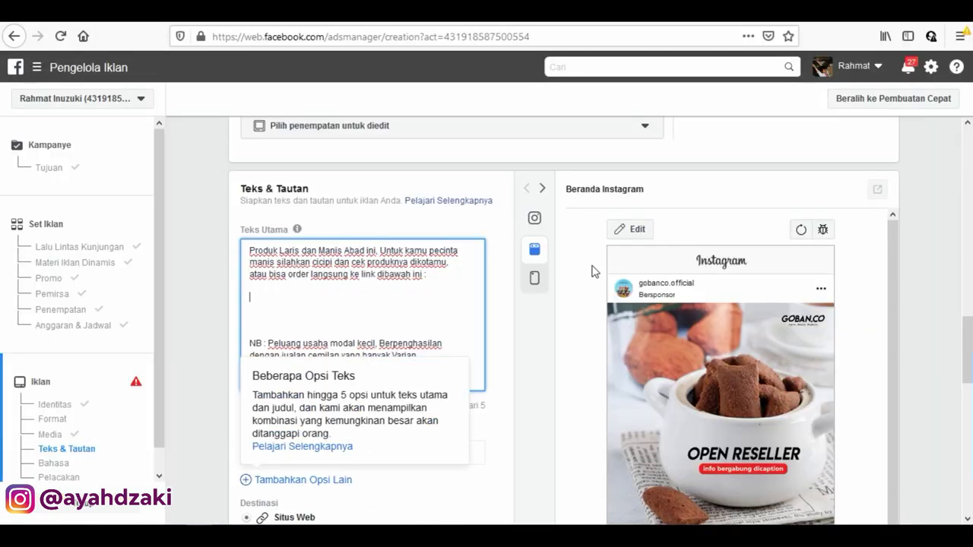
key("ctrl+v")
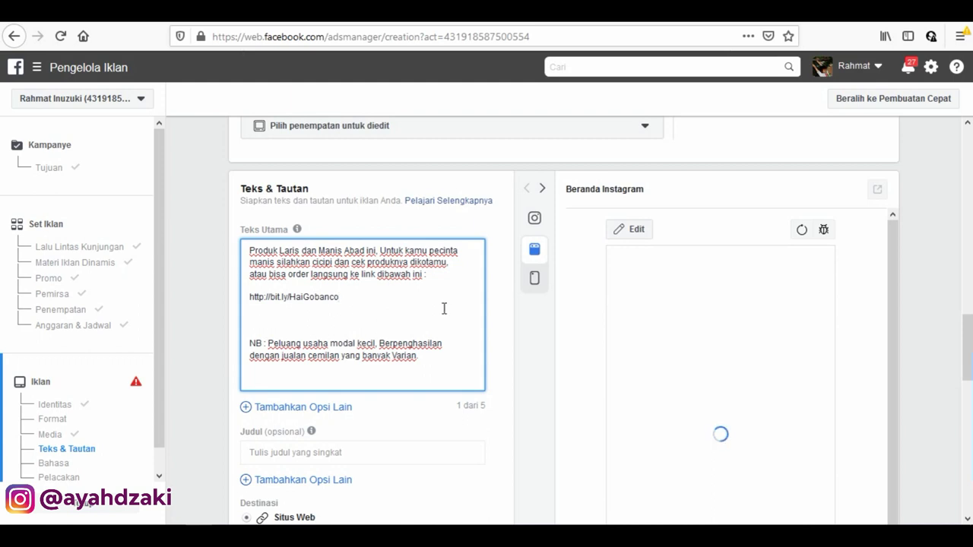
left_click_drag(343, 300, 254, 299)
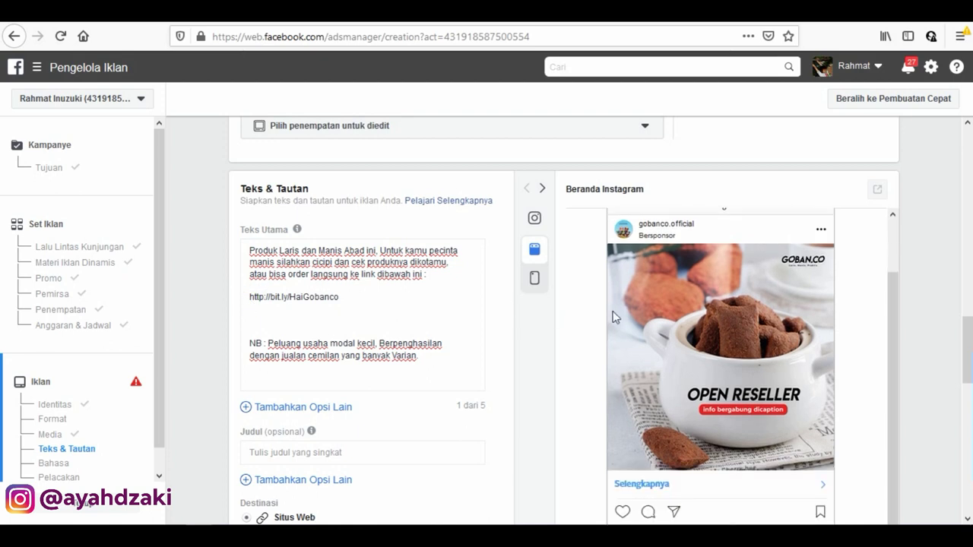
scroll(378, 311, "down", 5)
scroll(377, 300, "up", 3)
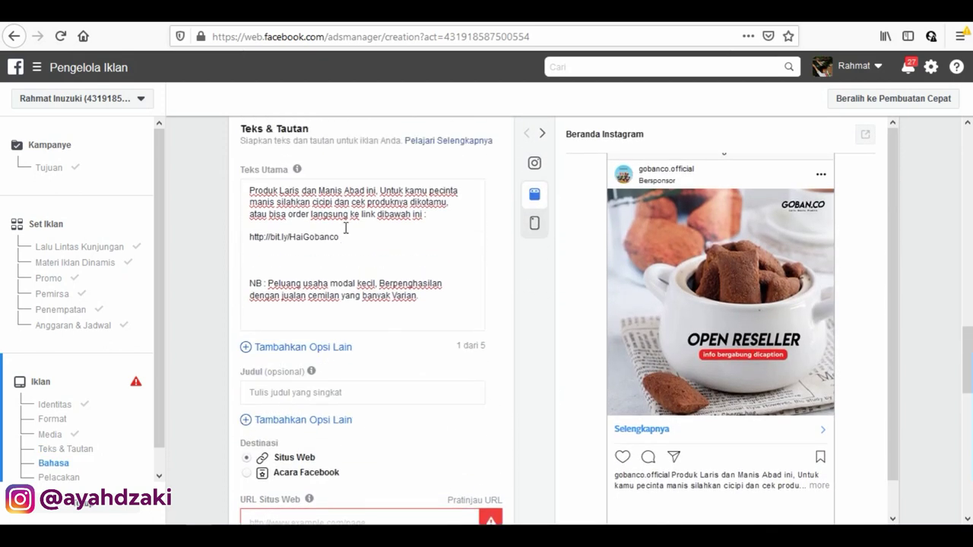
triple_click(346, 237)
scroll(336, 289, "down", 5)
left_click(352, 283)
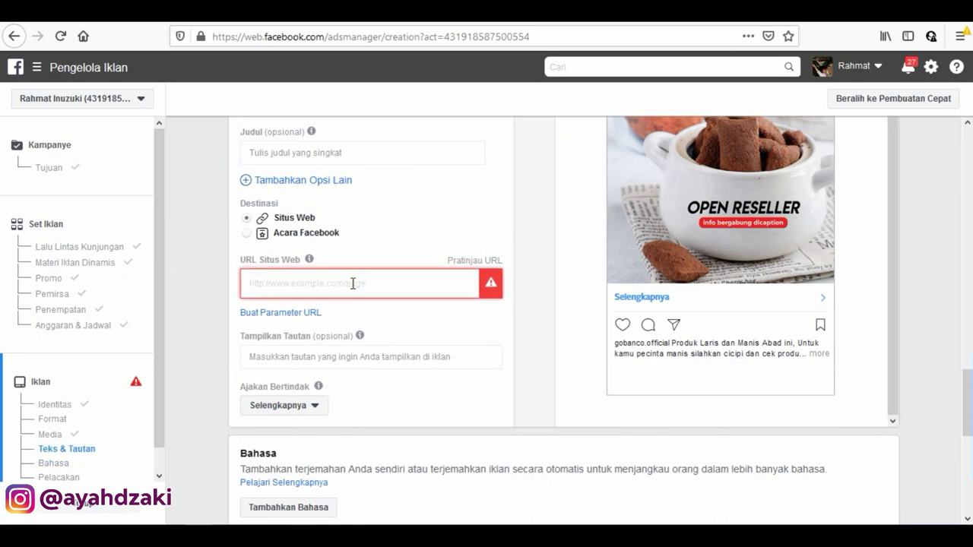
key("ctrl+v")
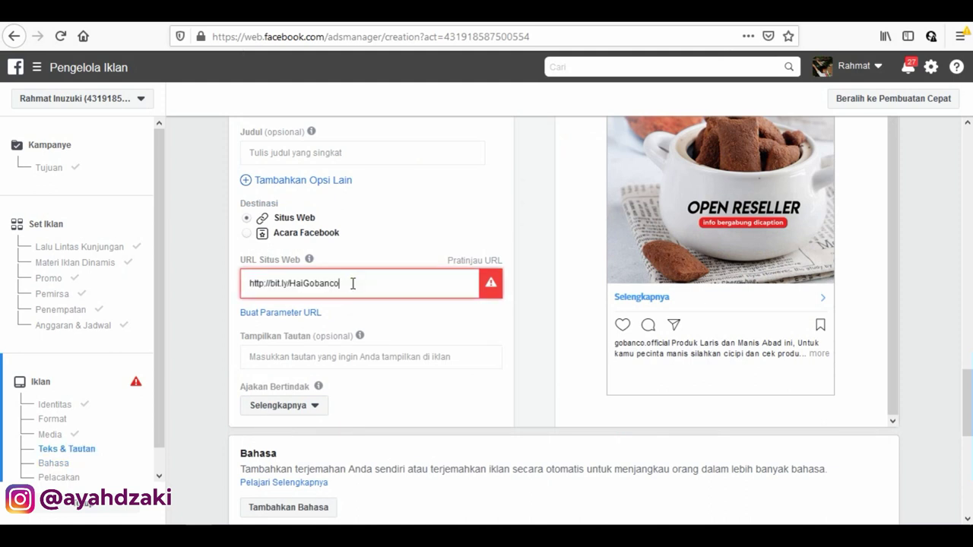
left_click(467, 336)
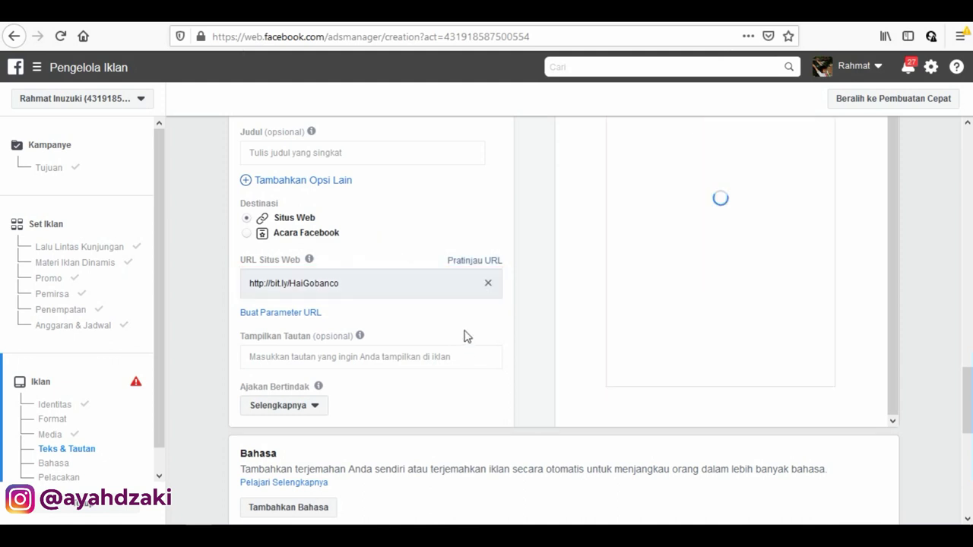
- Put a single period on an empty line below and above the order link in the primary text as spacing
scroll(370, 330, "up", 3)
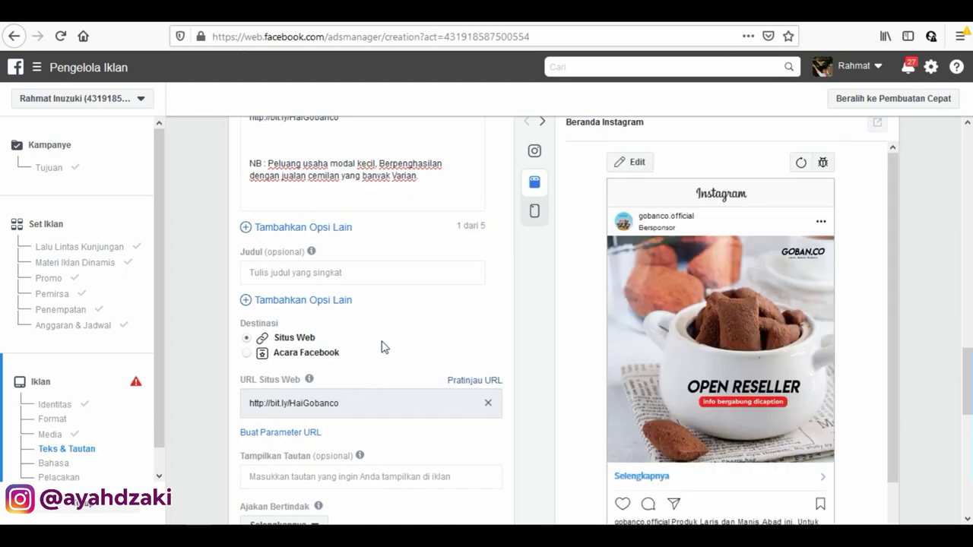
scroll(384, 347, "up", 1)
scroll(365, 373, "down", 1)
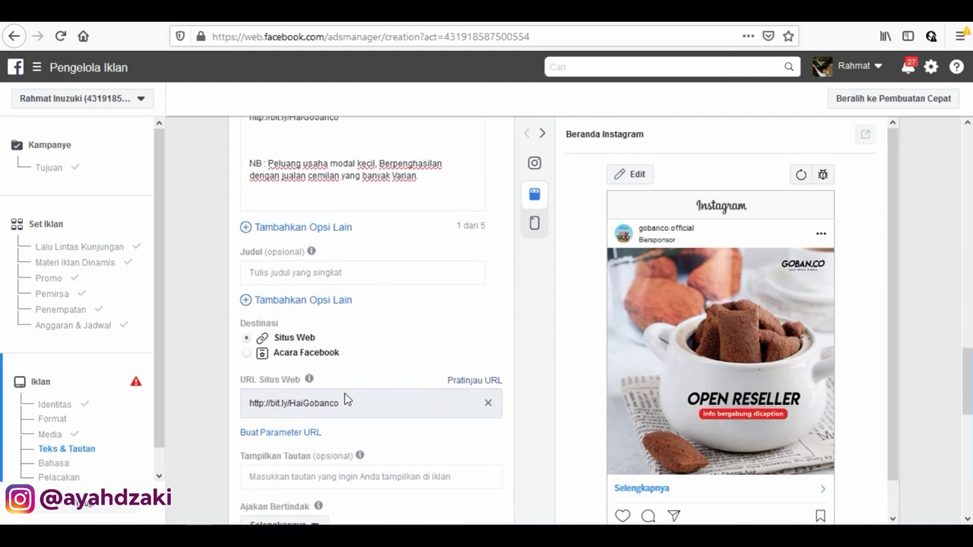
scroll(334, 305, "up", 2)
left_click(345, 238)
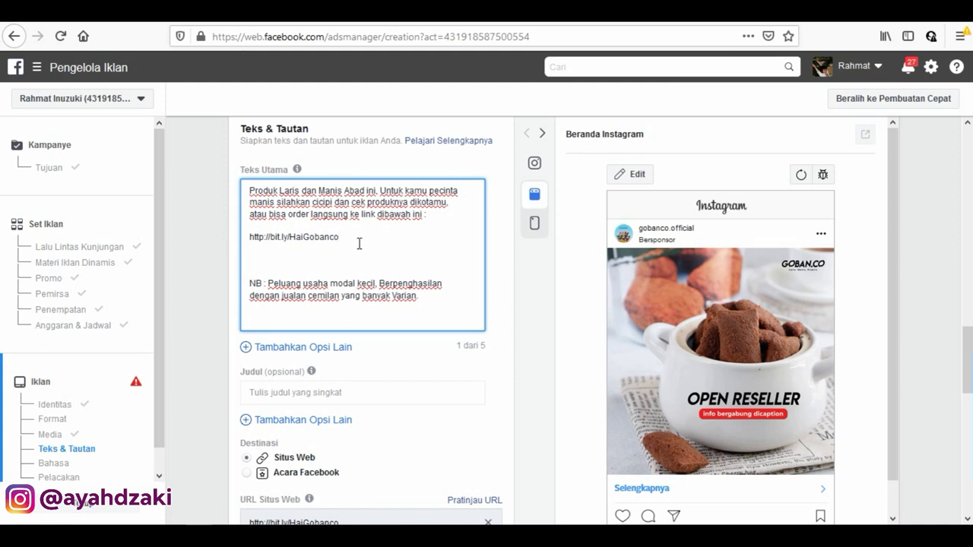
scroll(372, 280, "down", 2)
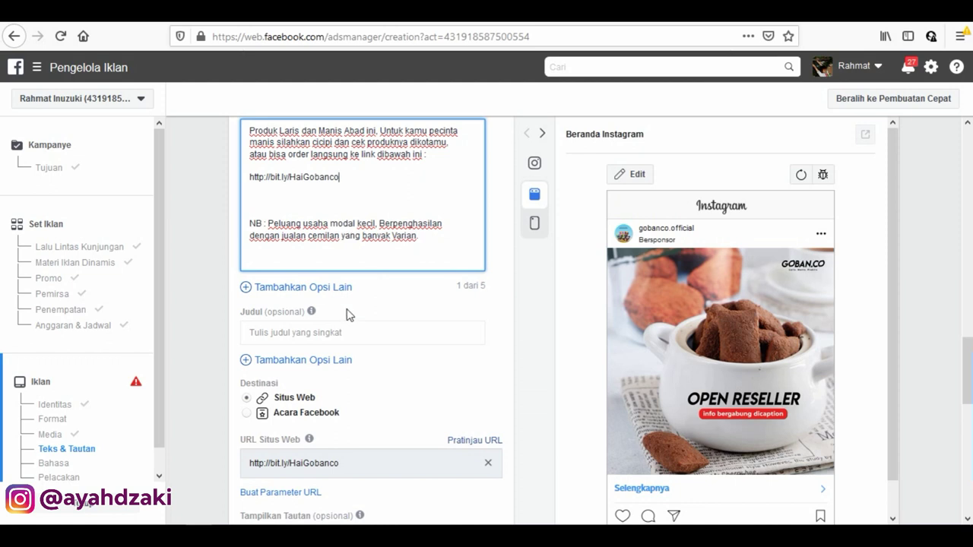
left_click_drag(348, 186, 245, 182)
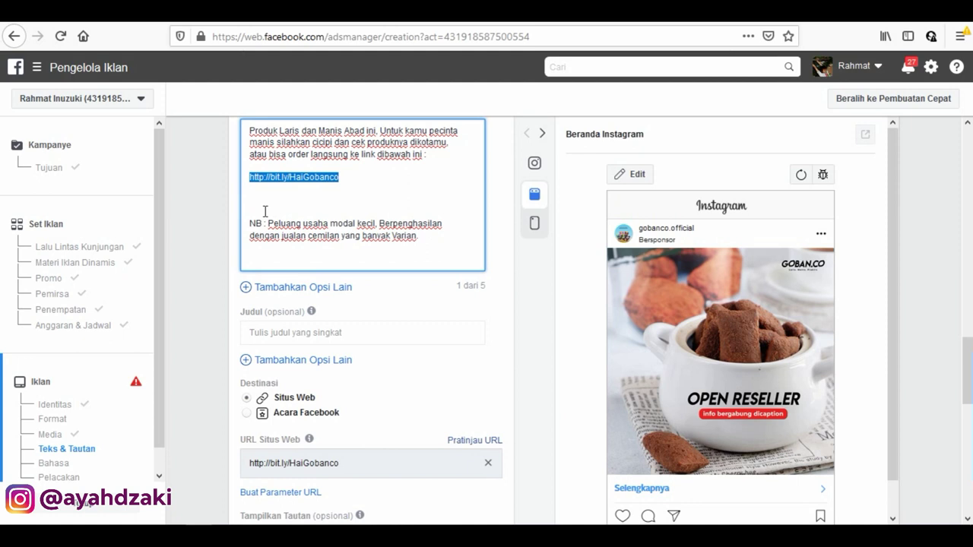
left_click(259, 205)
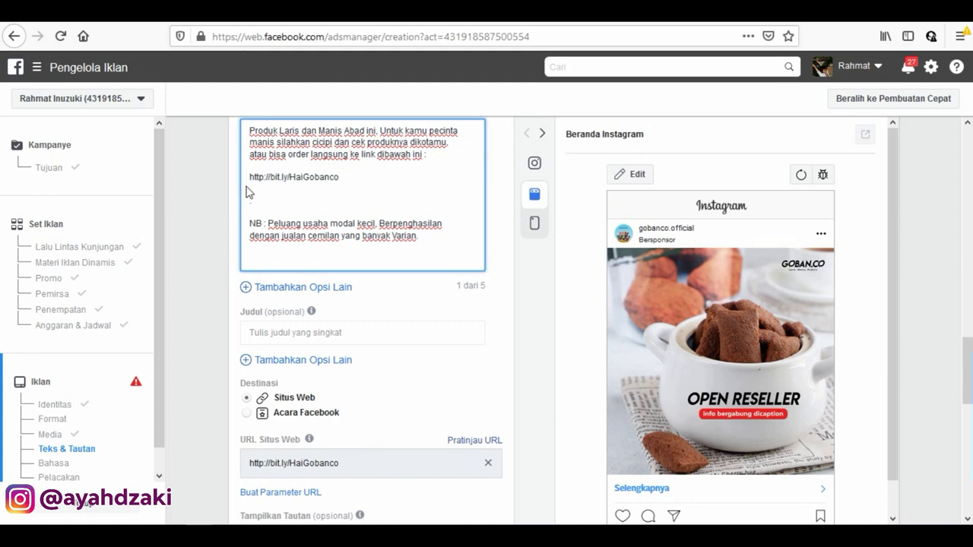
left_click(259, 167)
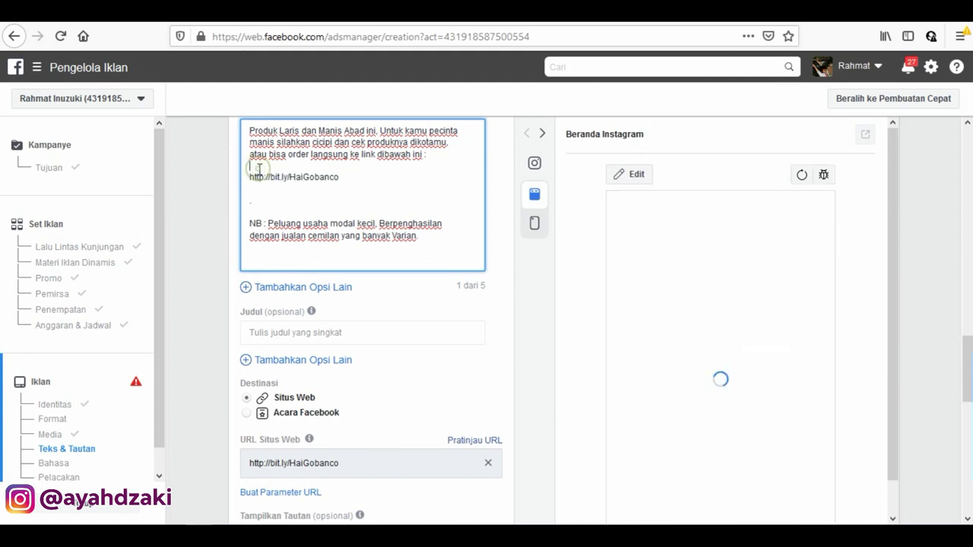
- Enter "Produk Manis Dengan Banyak Varian" as the ad's headline
scroll(298, 281, "down", 1)
scroll(298, 281, "down", 3)
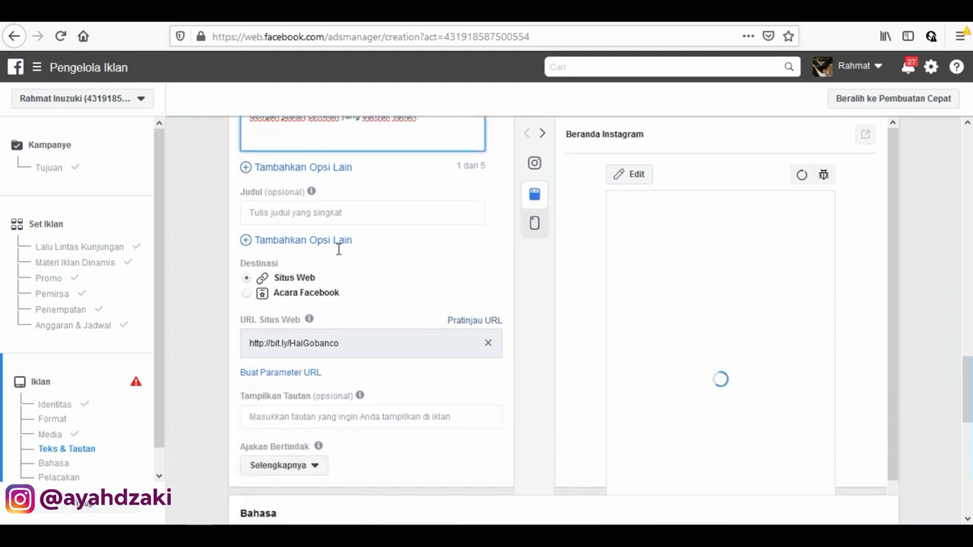
left_click(346, 215)
type("Produk Manis")
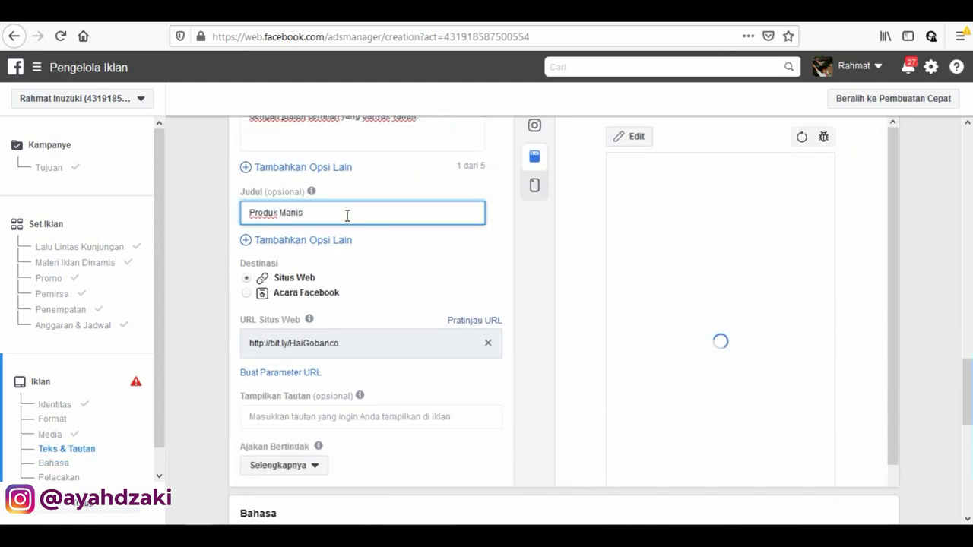
type(" Den")
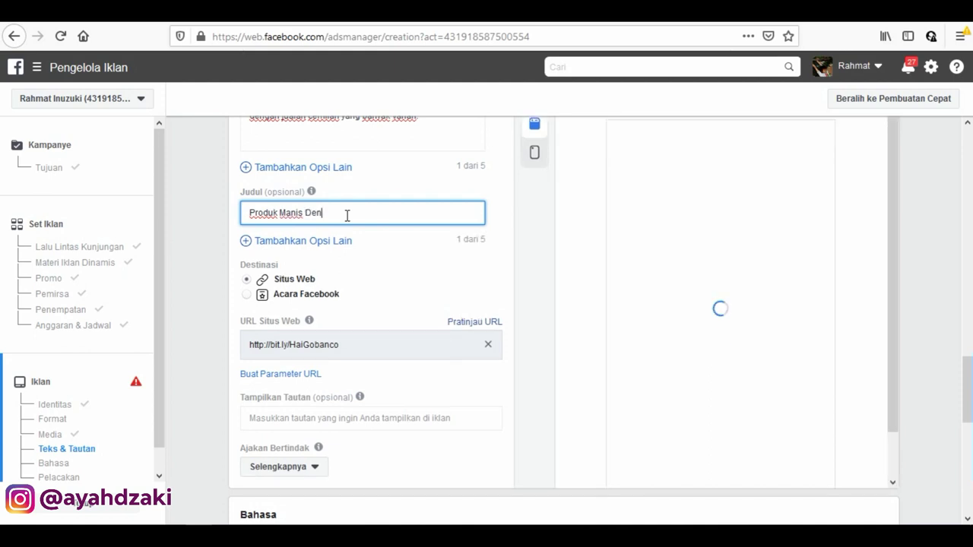
type("gan Banyak Varian")
- Change the ad's call to action to "Beli Sekarang"
scroll(323, 450, "down", 1)
left_click(317, 410)
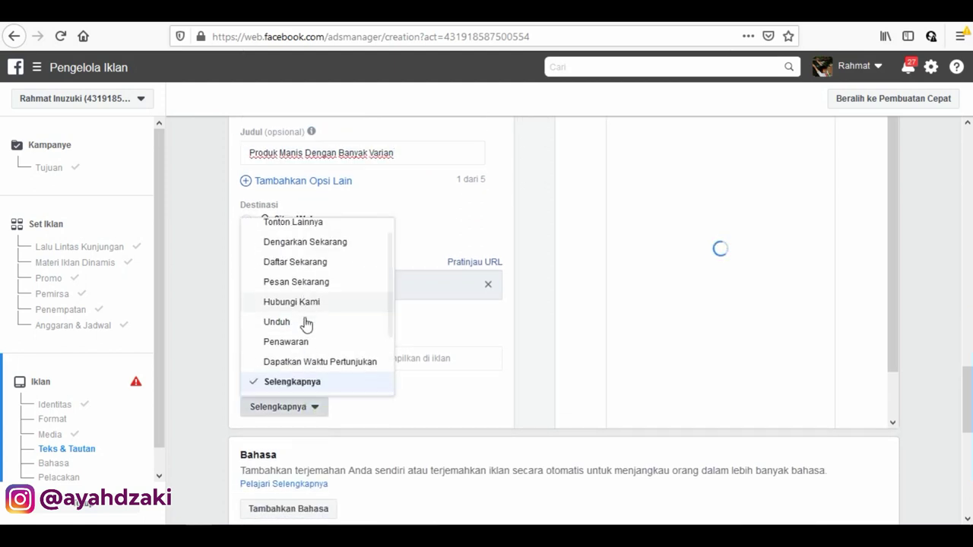
scroll(306, 325, "down", 2)
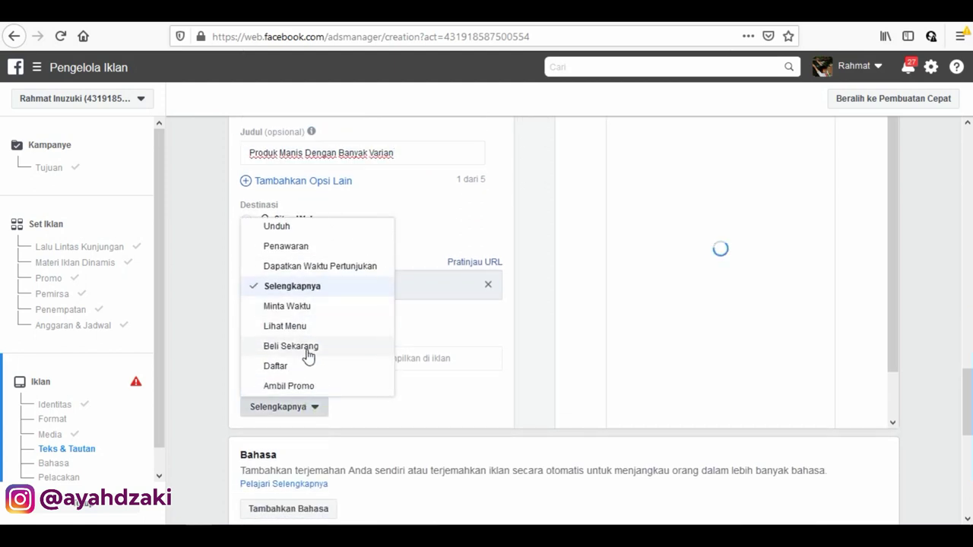
left_click(343, 342)
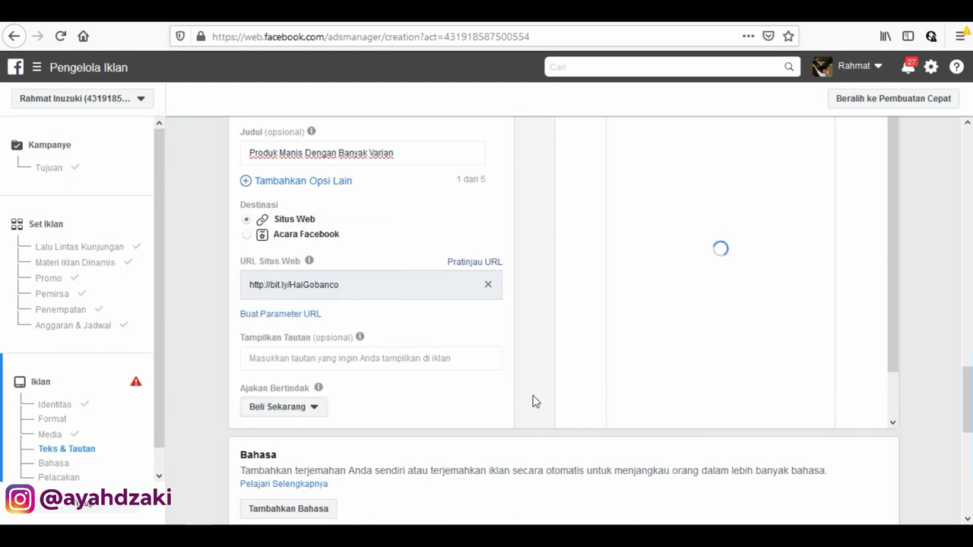
- Look over the remaining ad settings and confirm the campaign for publishing
scroll(536, 403, "down", 3)
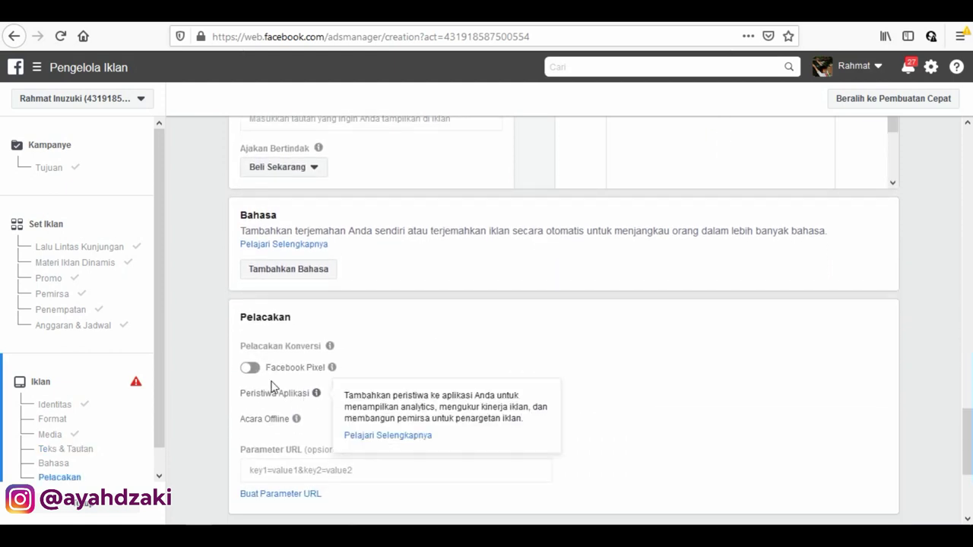
scroll(630, 393, "down", 3)
scroll(528, 410, "up", 10)
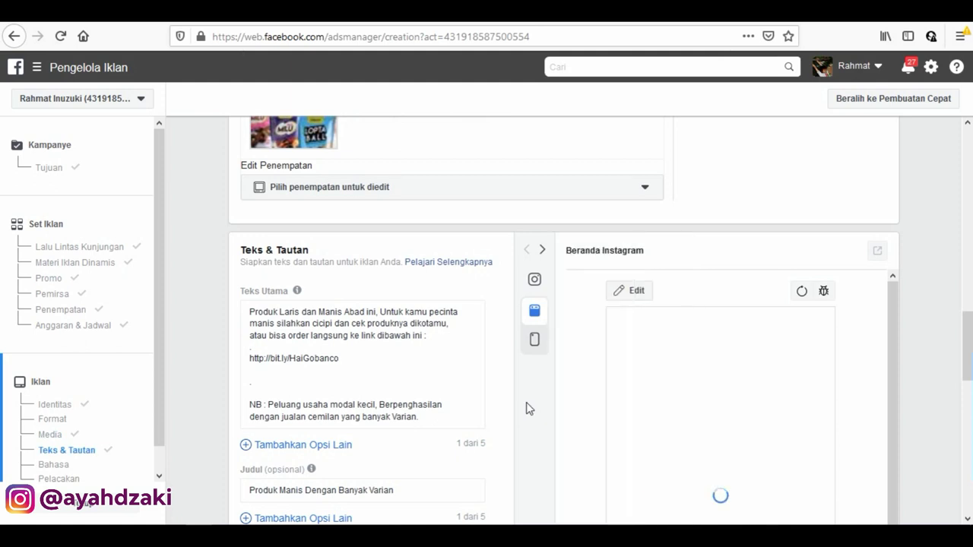
scroll(525, 414, "down", 3)
scroll(734, 441, "down", 6)
scroll(734, 441, "down", 1)
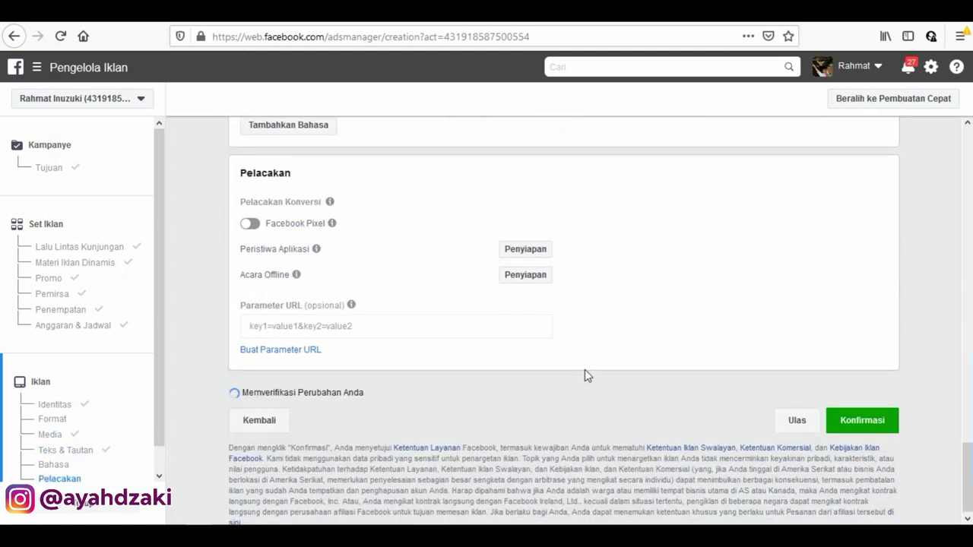
left_click(857, 424)
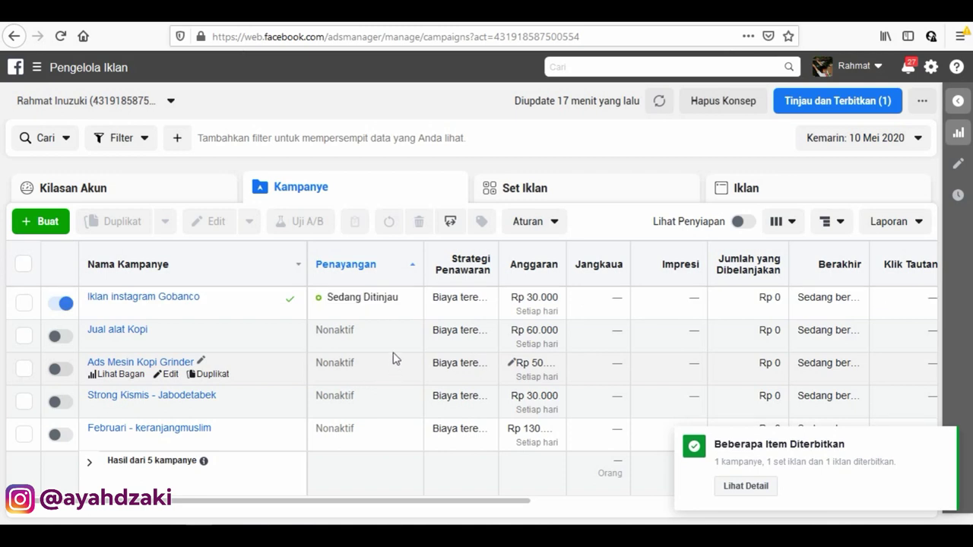
- Examine the delivery status and on/off state of the "Iklan instagram Gobanco" campaign in the campaign list
double_click(404, 297)
triple_click(362, 298)
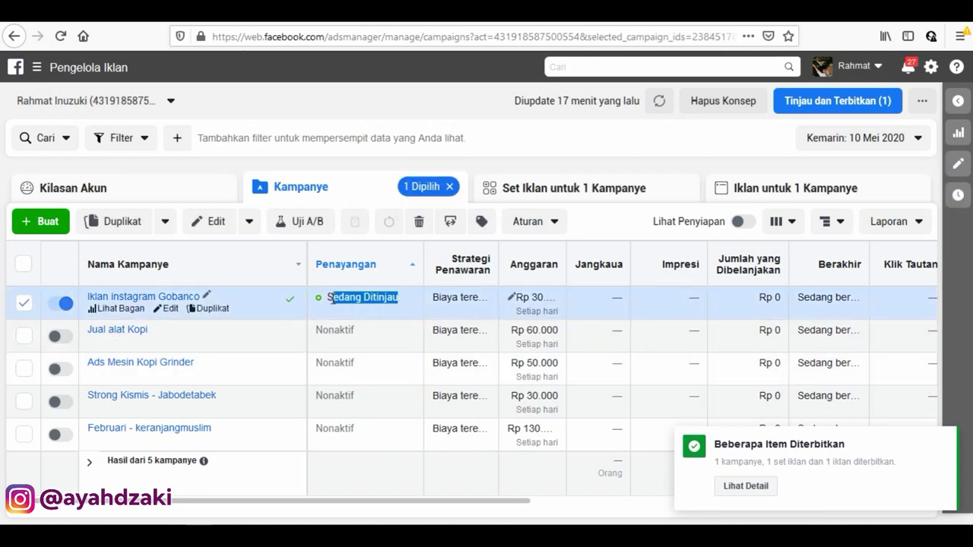
left_click(386, 319)
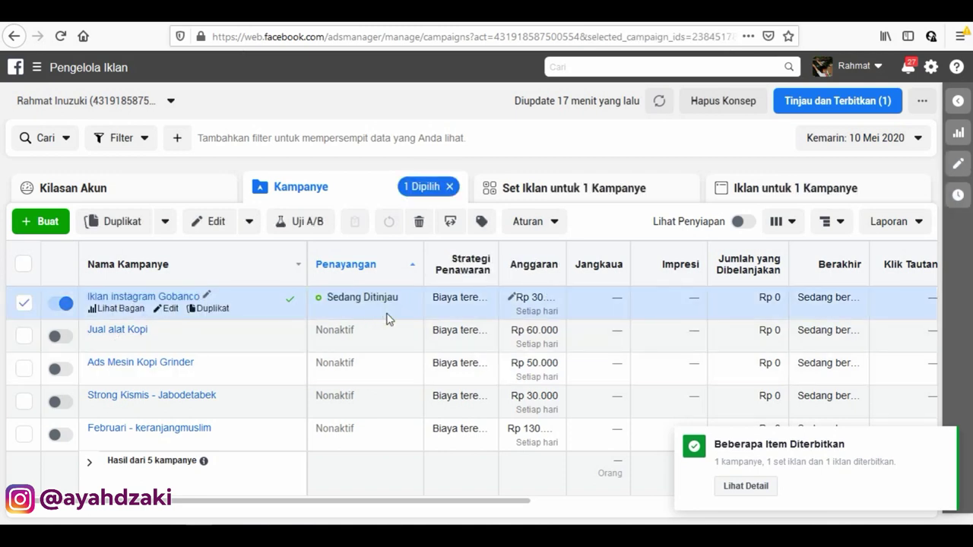
left_click(388, 336)
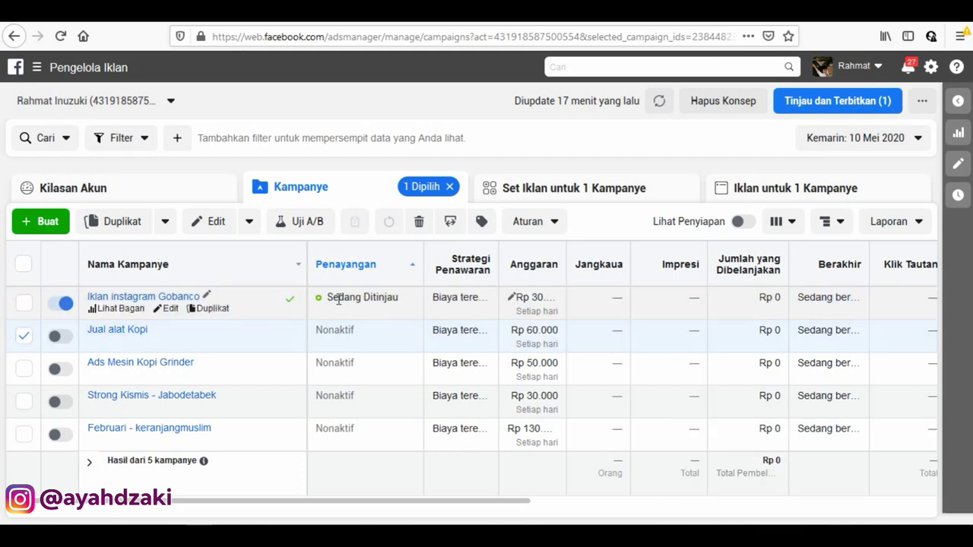
left_click_drag(329, 297, 401, 301)
left_click(388, 333)
left_click(65, 304)
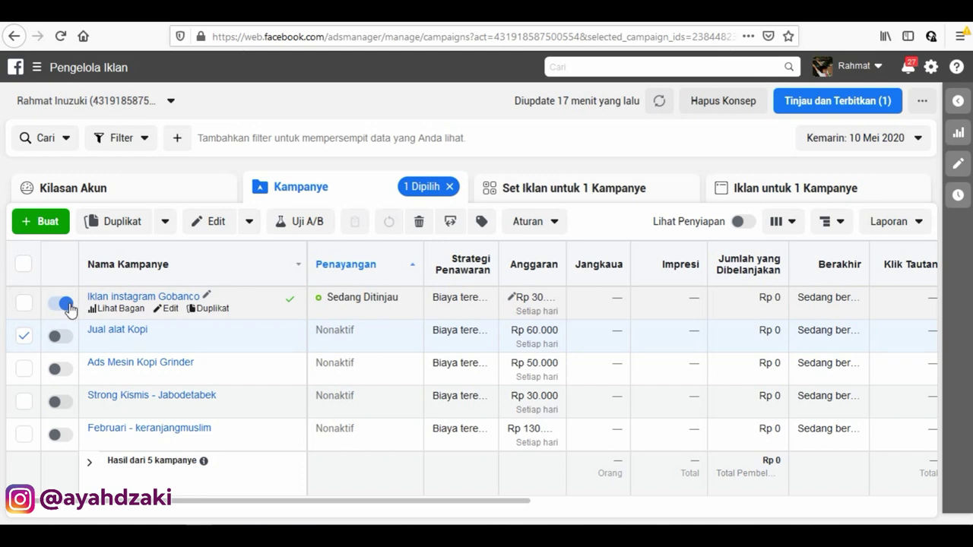